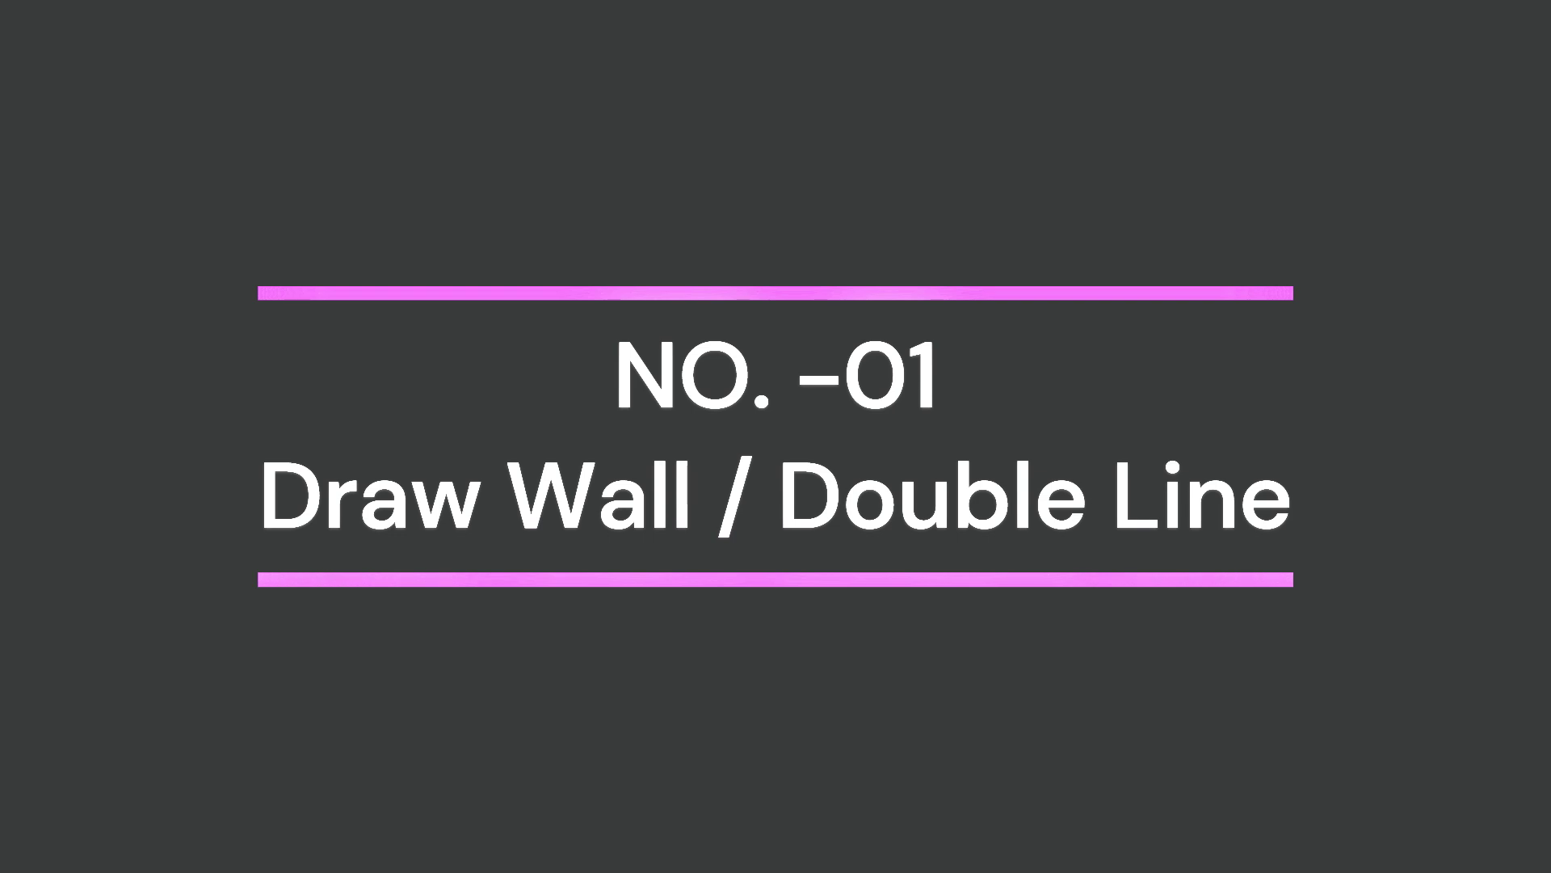
Offset the upper horizontal line and the vertical line 9 inches inward to make a double-line wall corner
{"action": "left_click", "coordinate": [685, 571]}
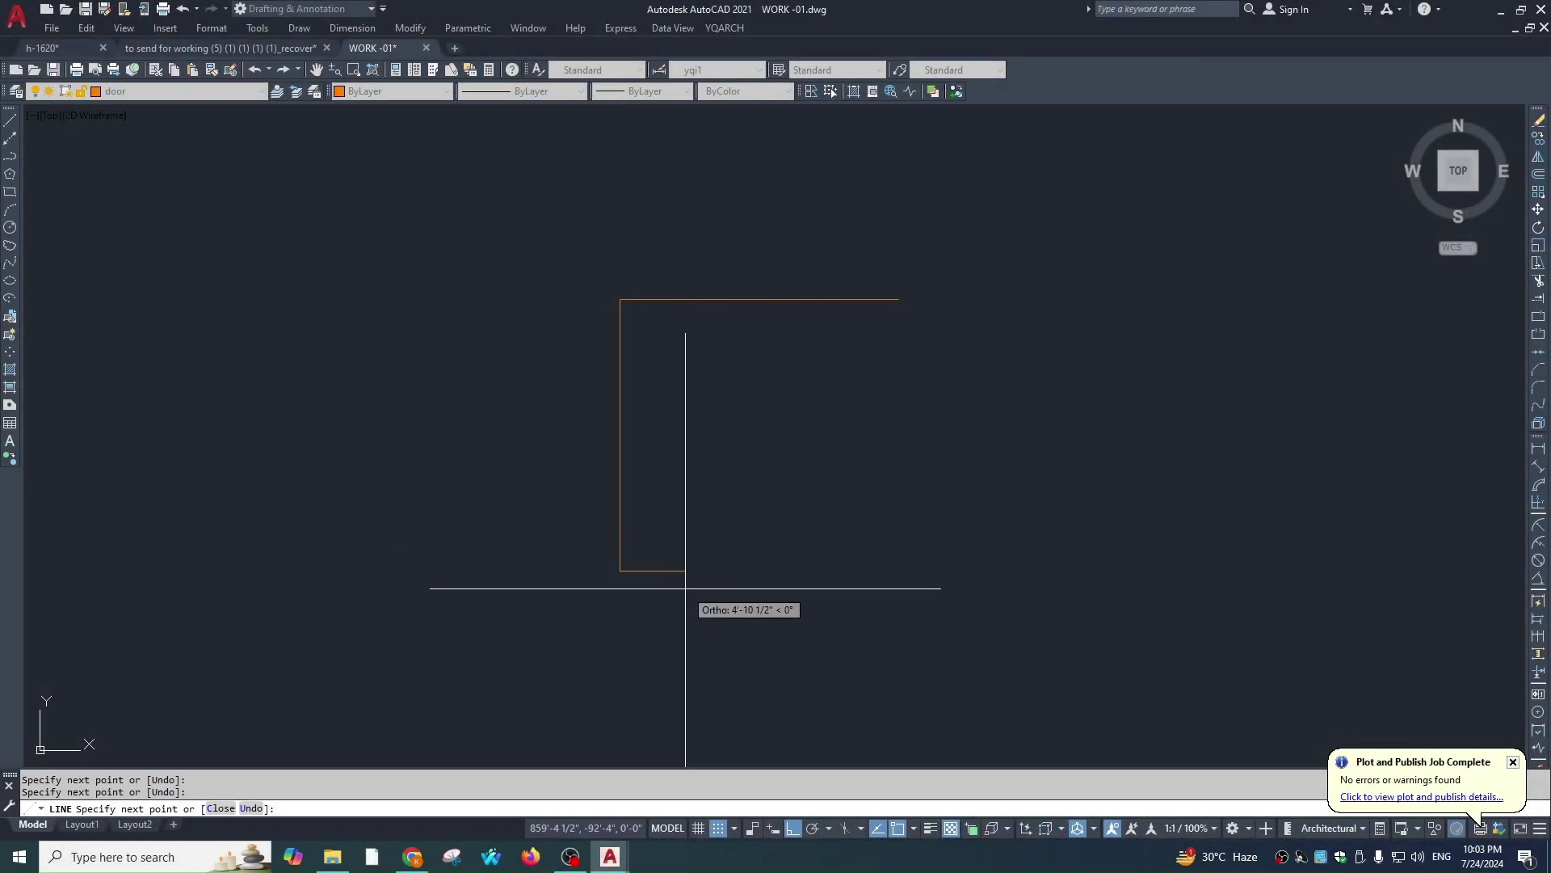
{"action": "key", "text": "Escape"}
{"action": "type", "text": "o"}
{"action": "key", "text": "Return"}
{"action": "type", "text": "9"}
{"action": "key", "text": "Return"}
{"action": "left_click", "coordinate": [752, 304]}
{"action": "left_click", "coordinate": [733, 358]}
{"action": "left_click", "coordinate": [620, 363]}
{"action": "left_click", "coordinate": [638, 339]}
{"action": "key", "text": "Escape"}
{"action": "type", "text": "d"}
{"action": "key", "text": "Return"}
{"action": "key", "text": "Escape"}
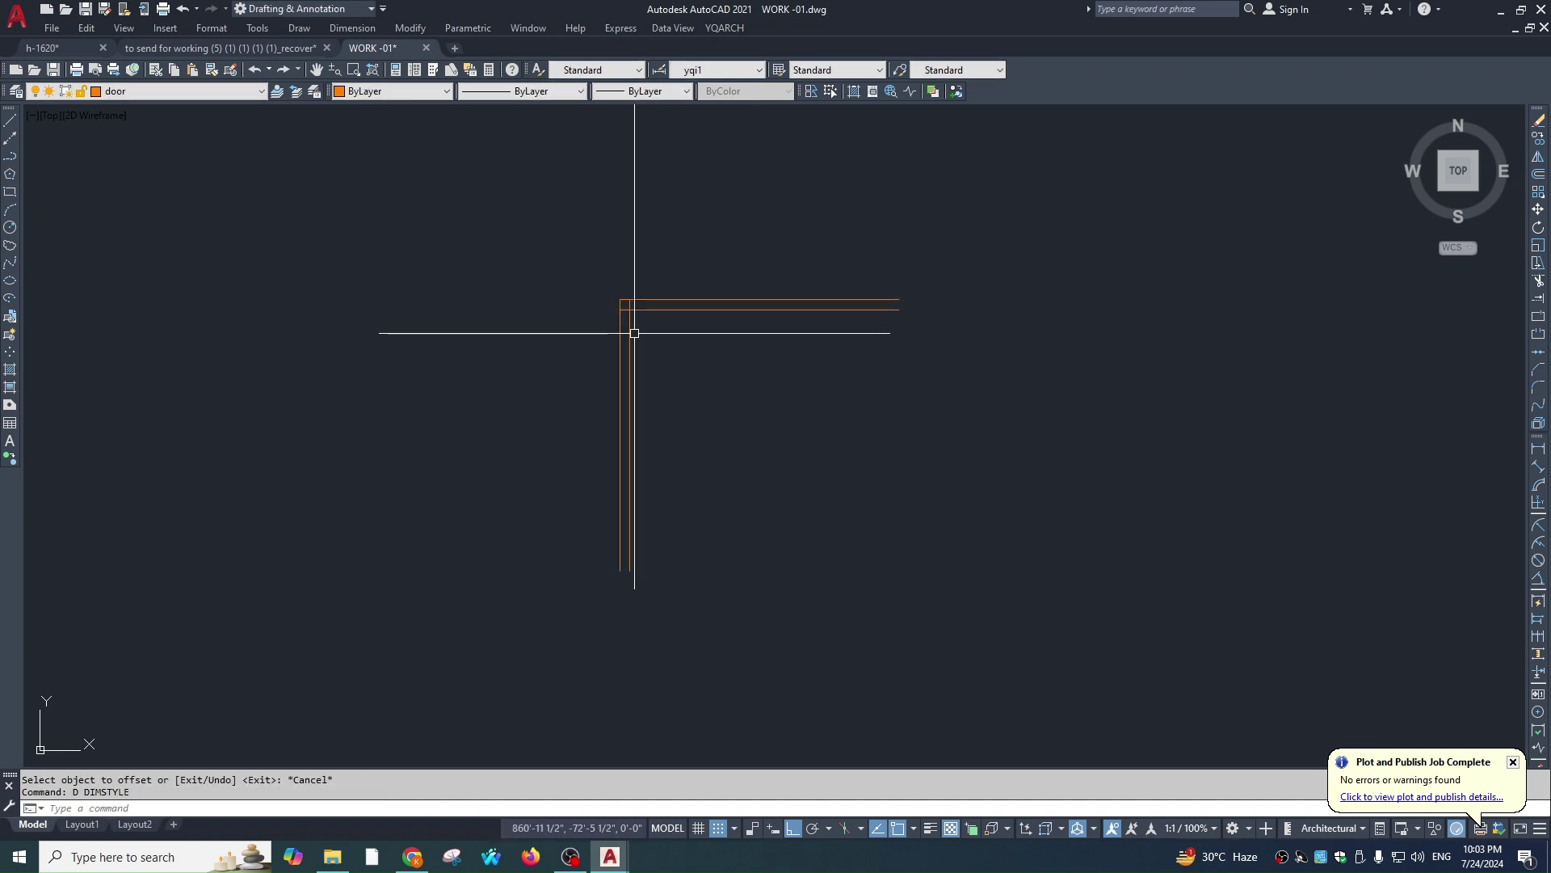
Erase all four lines of the double-line corner
{"action": "left_click", "coordinate": [668, 267]}
{"action": "left_click", "coordinate": [582, 406]}
{"action": "type", "text": "e"}
{"action": "key", "text": "Return"}
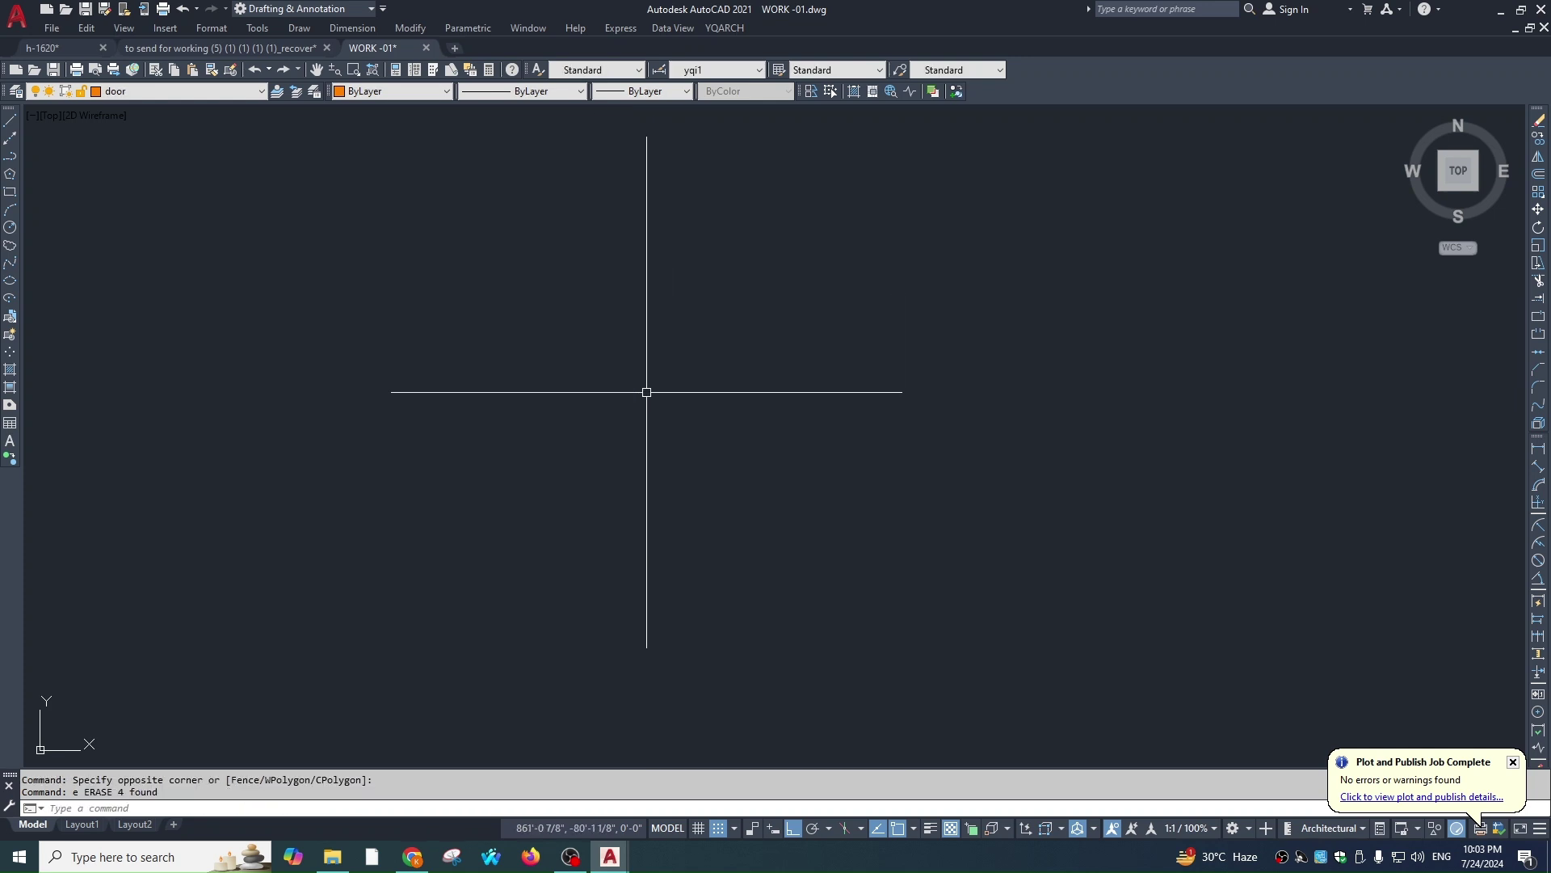
Draw an L-shaped double-line wall with the WW command, 9 inches thick, running leftward and then down
{"action": "type", "text": "ww"}
{"action": "key", "text": "Return"}
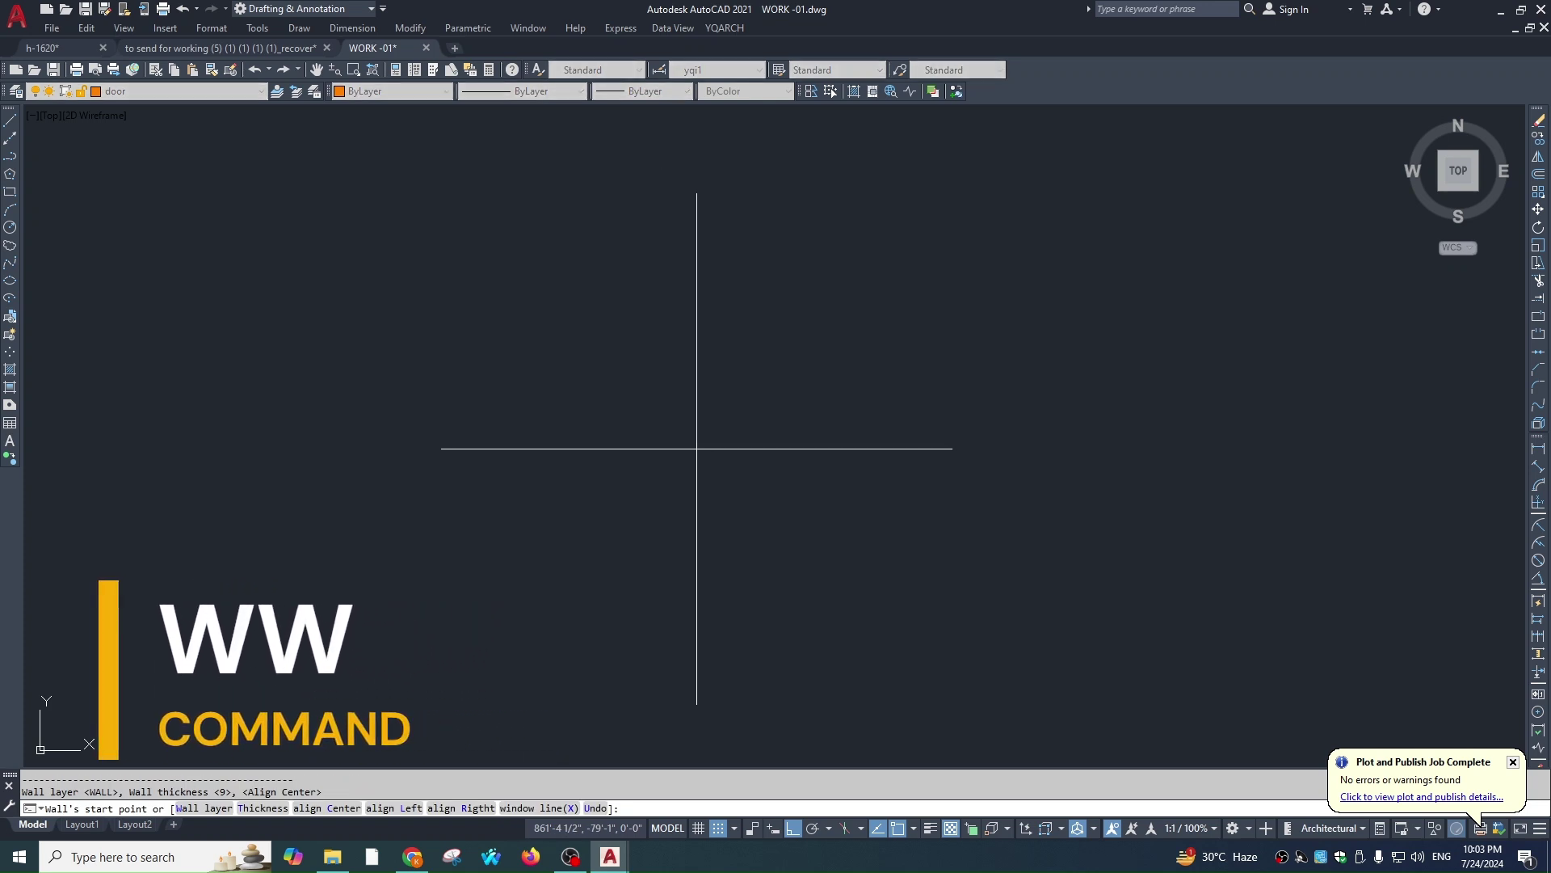
{"action": "type", "text": "t"}
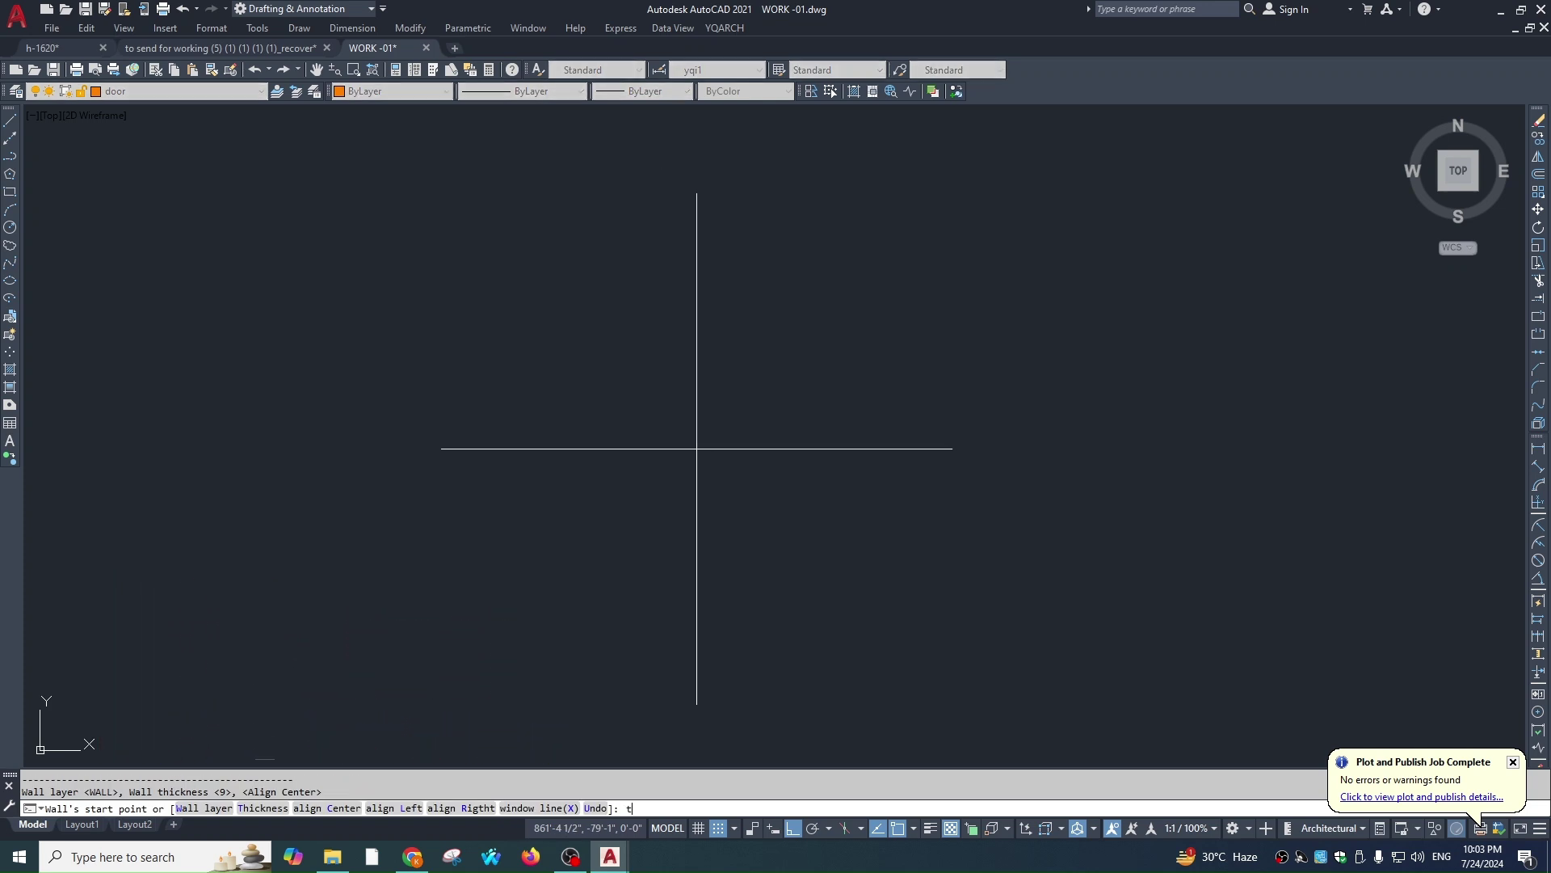
{"action": "key", "text": "Return"}
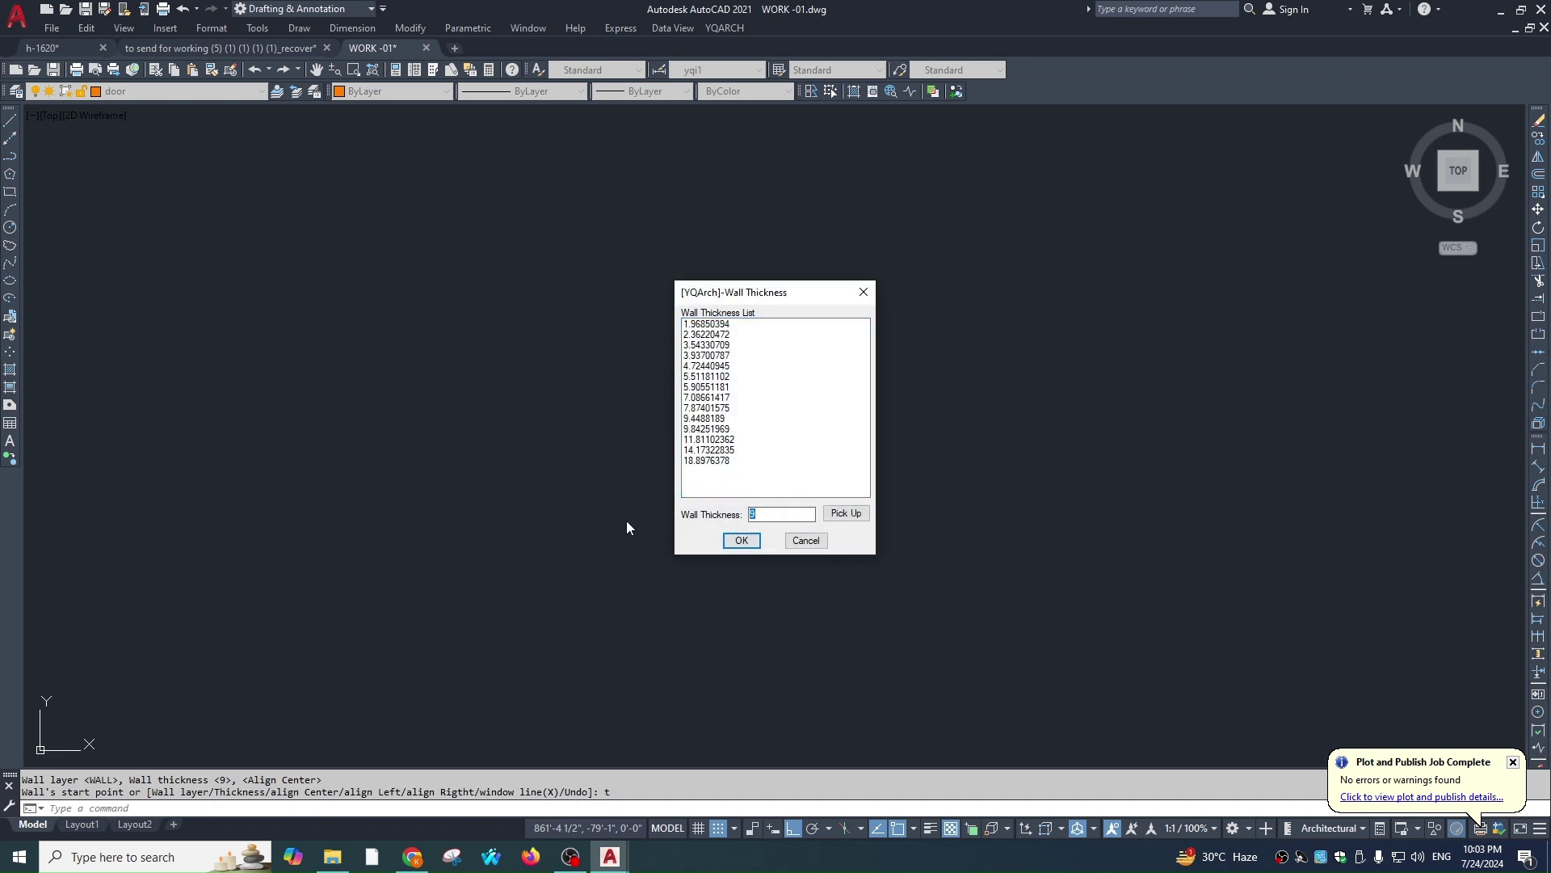
{"action": "left_click", "coordinate": [741, 540]}
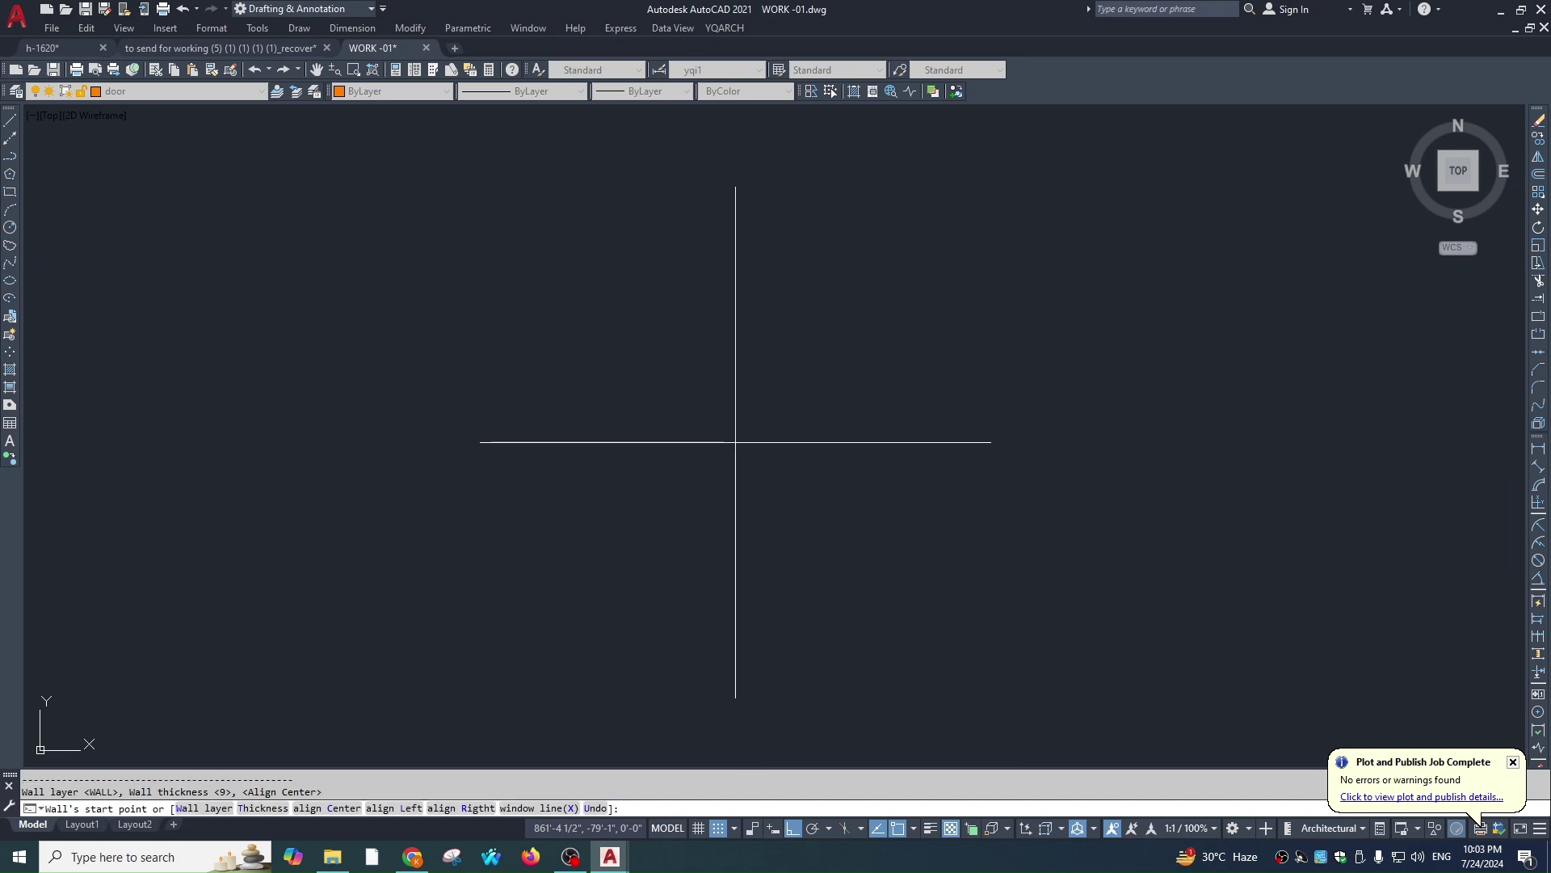
{"action": "left_click", "coordinate": [821, 290]}
{"action": "left_click", "coordinate": [450, 290]}
{"action": "left_click", "coordinate": [482, 692]}
{"action": "key", "text": "Escape"}
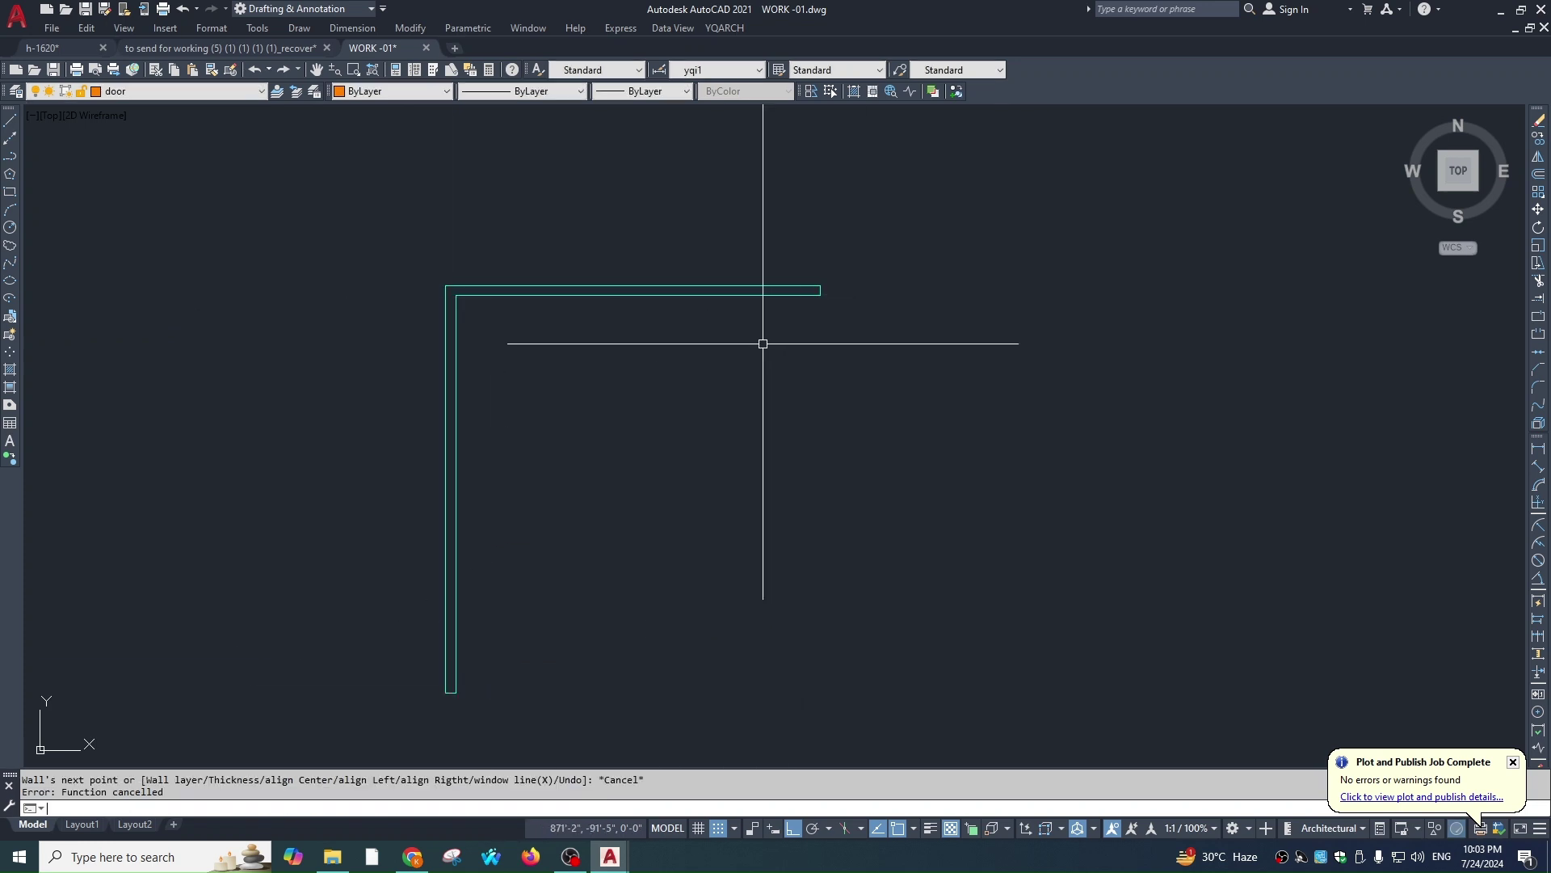
Measure the thickness of the horizontal wall with a linear dimension
{"action": "type", "text": "dl"}
{"action": "key", "text": "Return"}
{"action": "left_click", "coordinate": [762, 286]}
{"action": "scroll", "coordinate": [763, 288], "scroll_direction": "up", "scroll_amount": 5}
{"action": "left_click", "coordinate": [762, 296]}
{"action": "key", "text": "Escape"}
{"action": "key", "text": "Escape"}
{"action": "scroll", "coordinate": [767, 339], "scroll_direction": "down", "scroll_amount": 10}
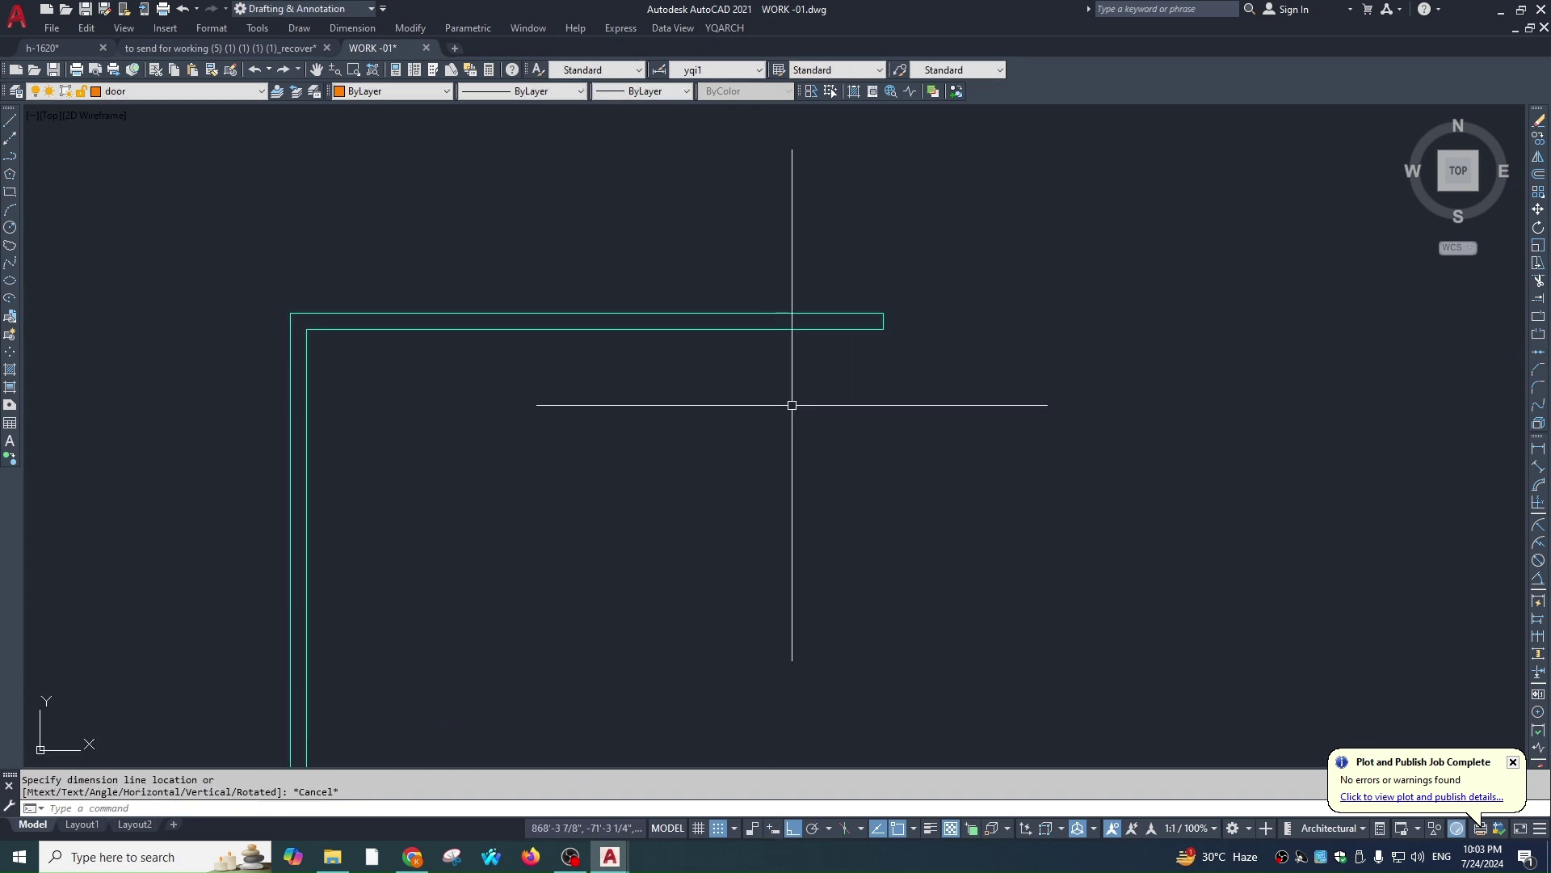
Offset the inner line of the vertical wall 12' to the right with the standard Offset command
{"action": "middle_click_drag", "start_coordinate": [735, 376], "coordinate": [753, 378]}
{"action": "key", "text": "Escape"}
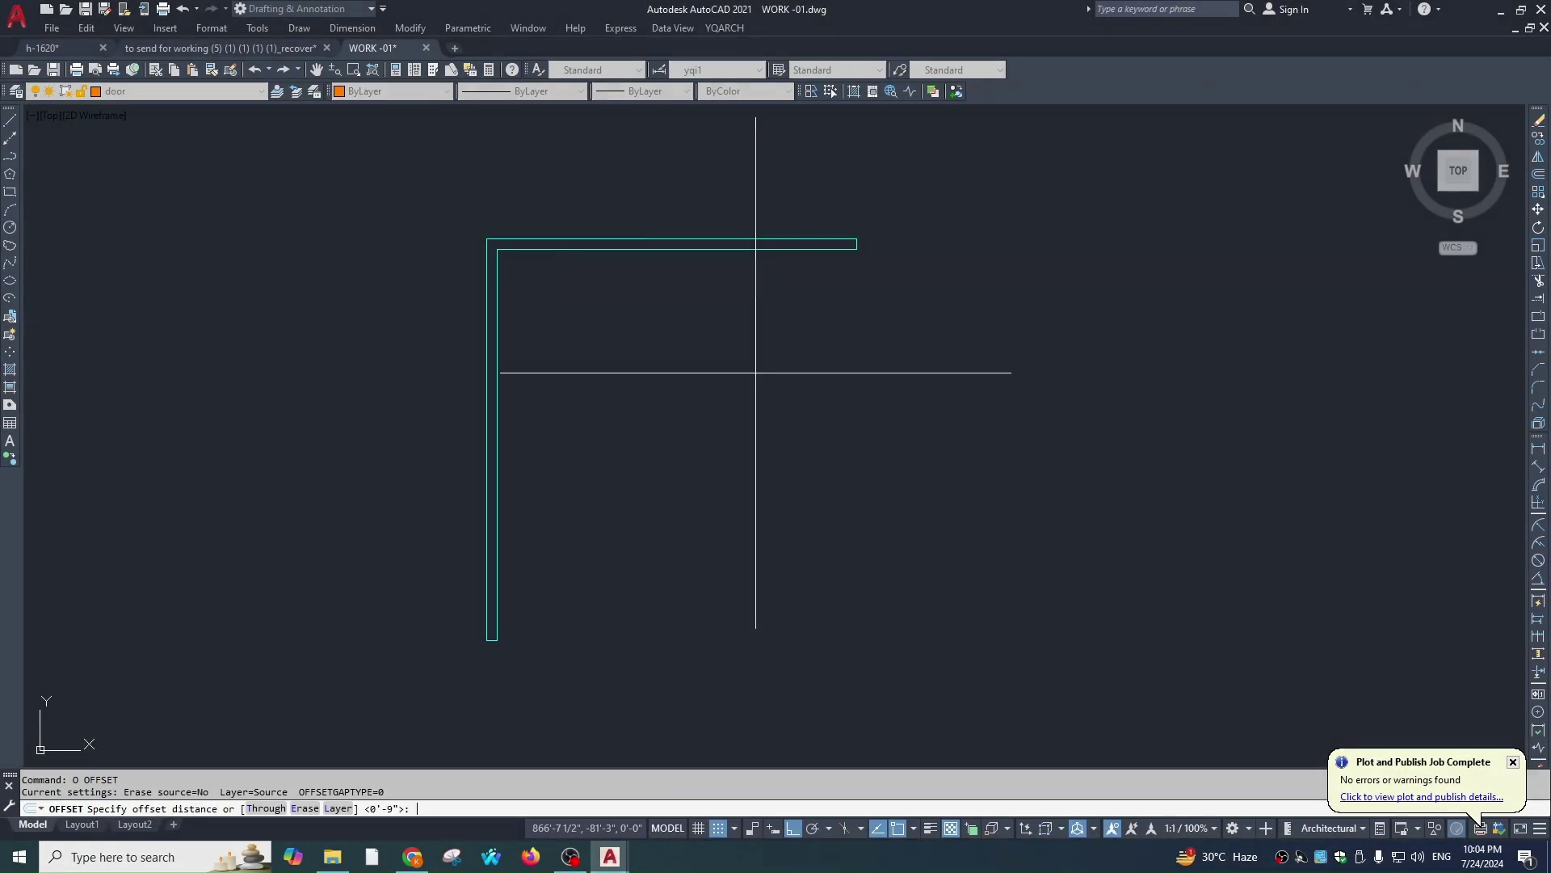
{"action": "key", "text": "Return"}
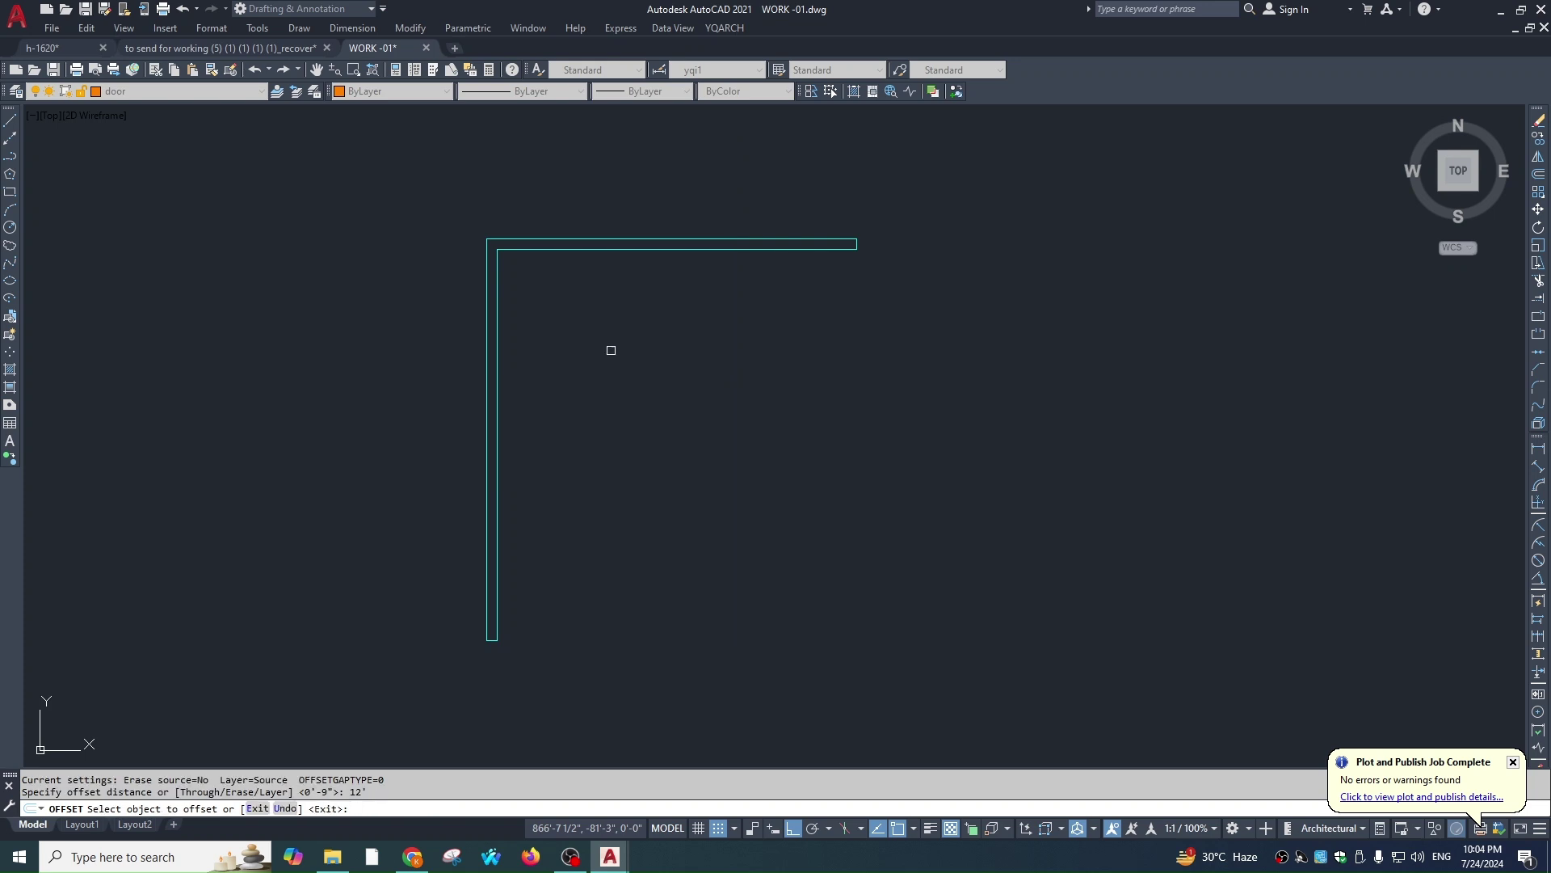
{"action": "left_click", "coordinate": [498, 327]}
{"action": "left_click", "coordinate": [779, 390]}
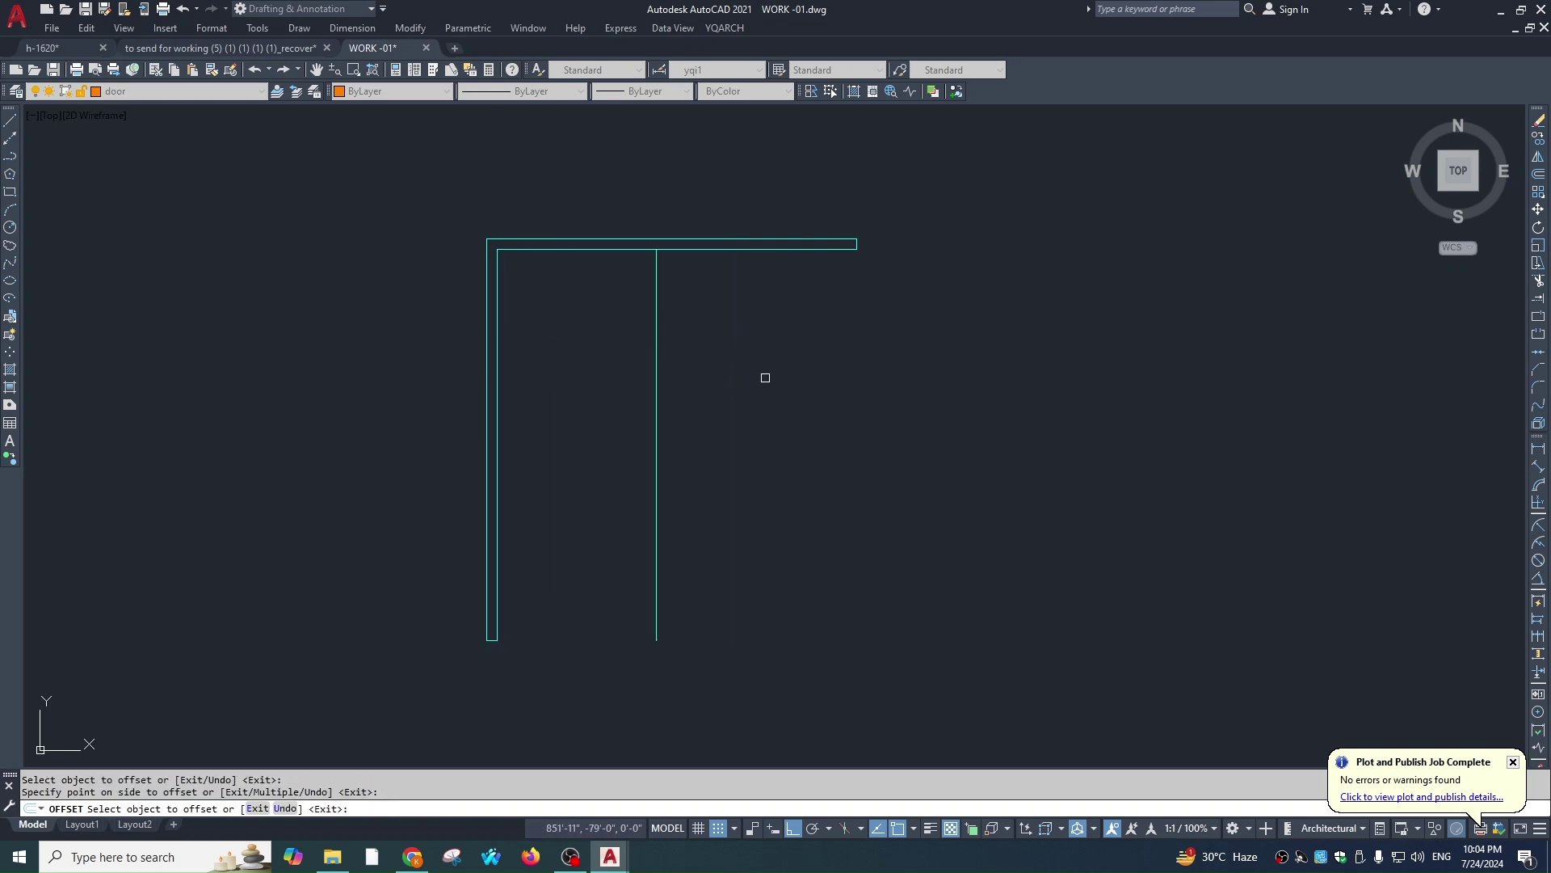
Offset the new vertical line 9 inches to the right to give it wall thickness
{"action": "key", "text": "Return"}
{"action": "key", "text": "Return"}
{"action": "type", "text": "9"}
{"action": "key", "text": "Return"}
{"action": "left_click", "coordinate": [658, 335]}
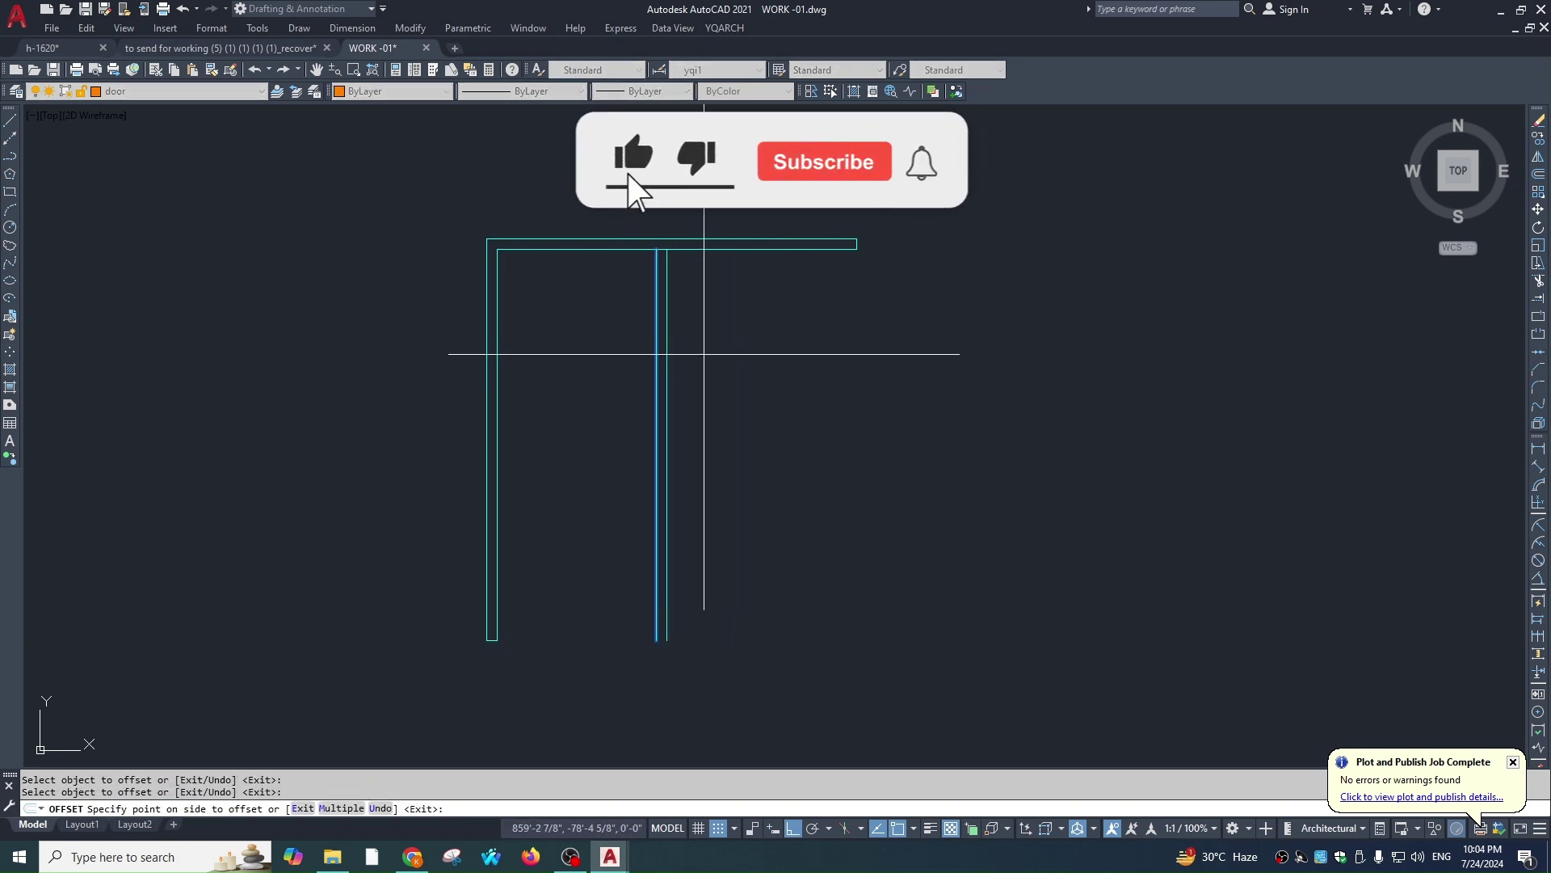
{"action": "left_click", "coordinate": [703, 354]}
{"action": "key", "text": "Escape"}
Erase the two vertical lines made by the offsets
{"action": "left_click", "coordinate": [703, 332]}
{"action": "left_click", "coordinate": [620, 386]}
{"action": "type", "text": "e"}
{"action": "key", "text": "Return"}
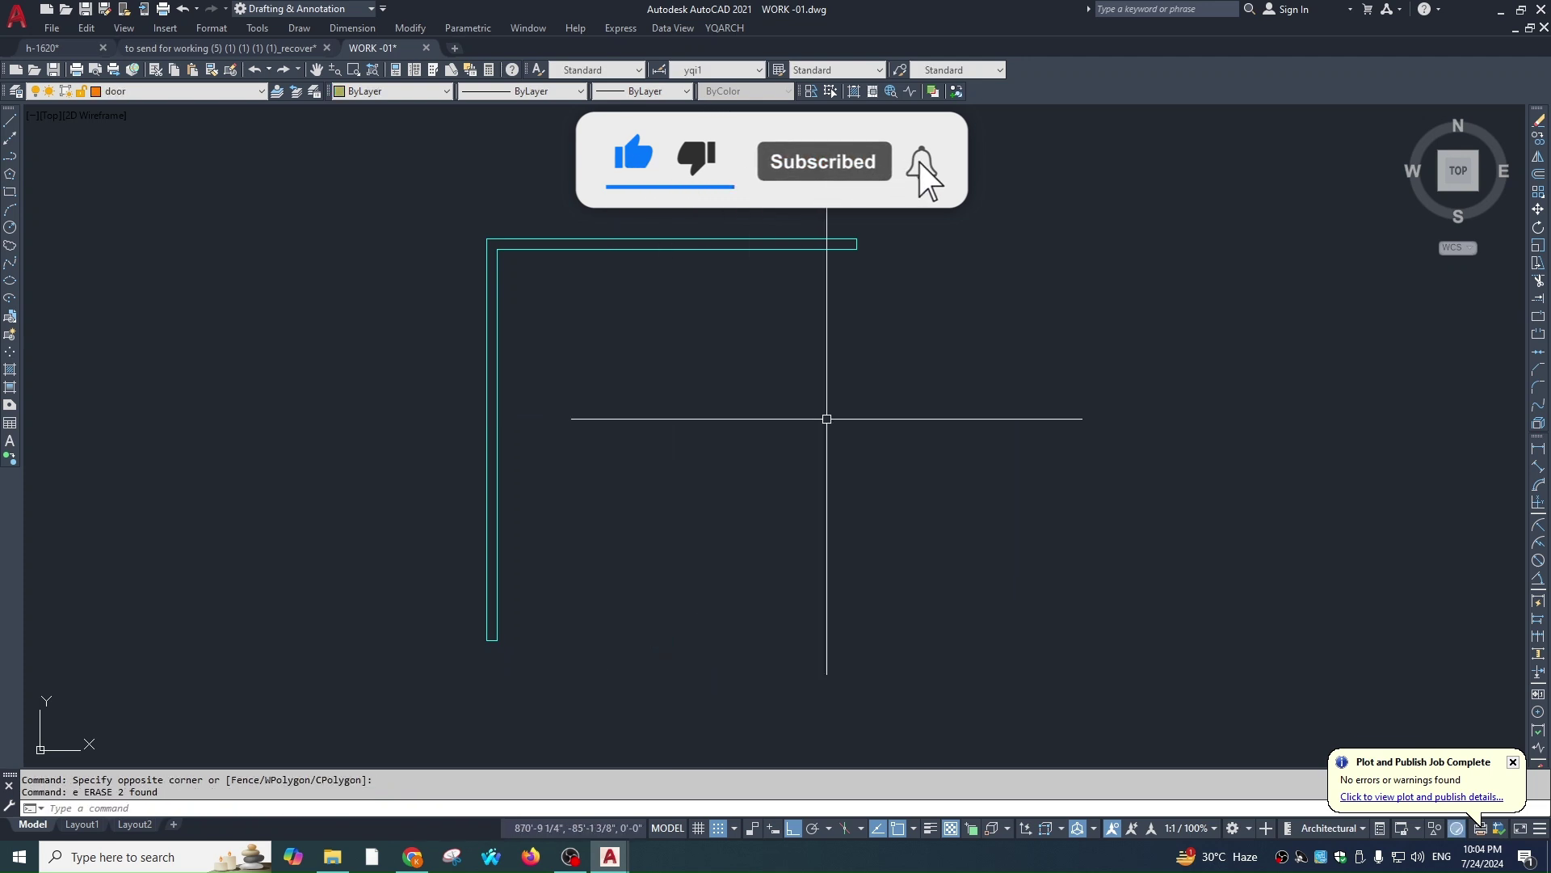
{"action": "type", "text": "ww"}
{"action": "key", "text": "Return"}
{"action": "type", "text": "o"}
{"action": "key", "text": "Return"}
{"action": "key", "text": "Escape"}
Offset the vertical wall 12' to the right as a complete wall with the WWO command
{"action": "type", "text": "w"}
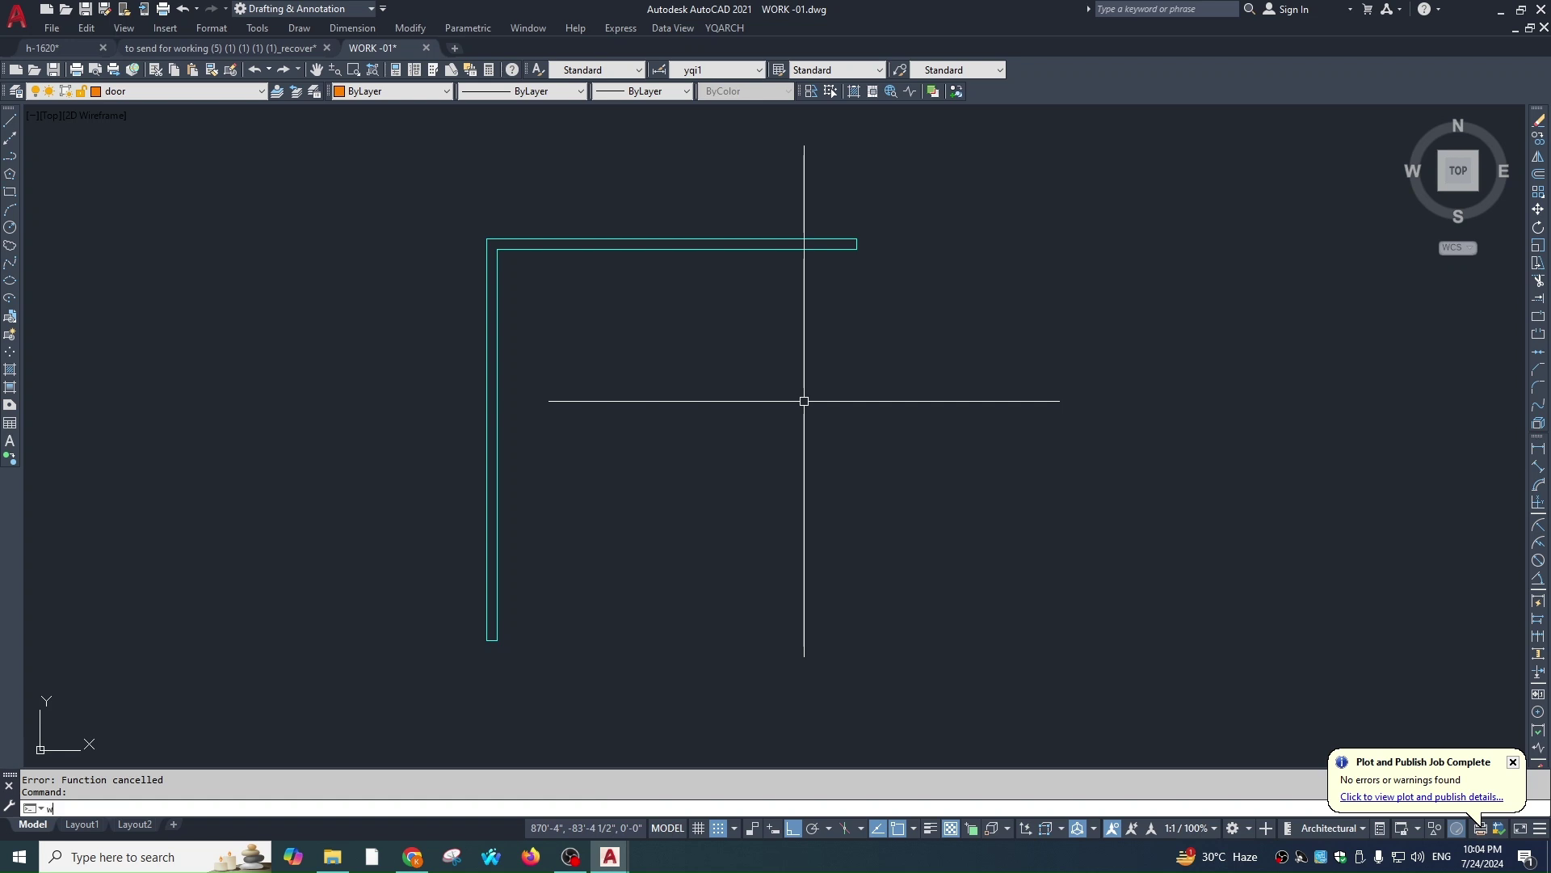
{"action": "type", "text": "wo"}
{"action": "key", "text": "Return"}
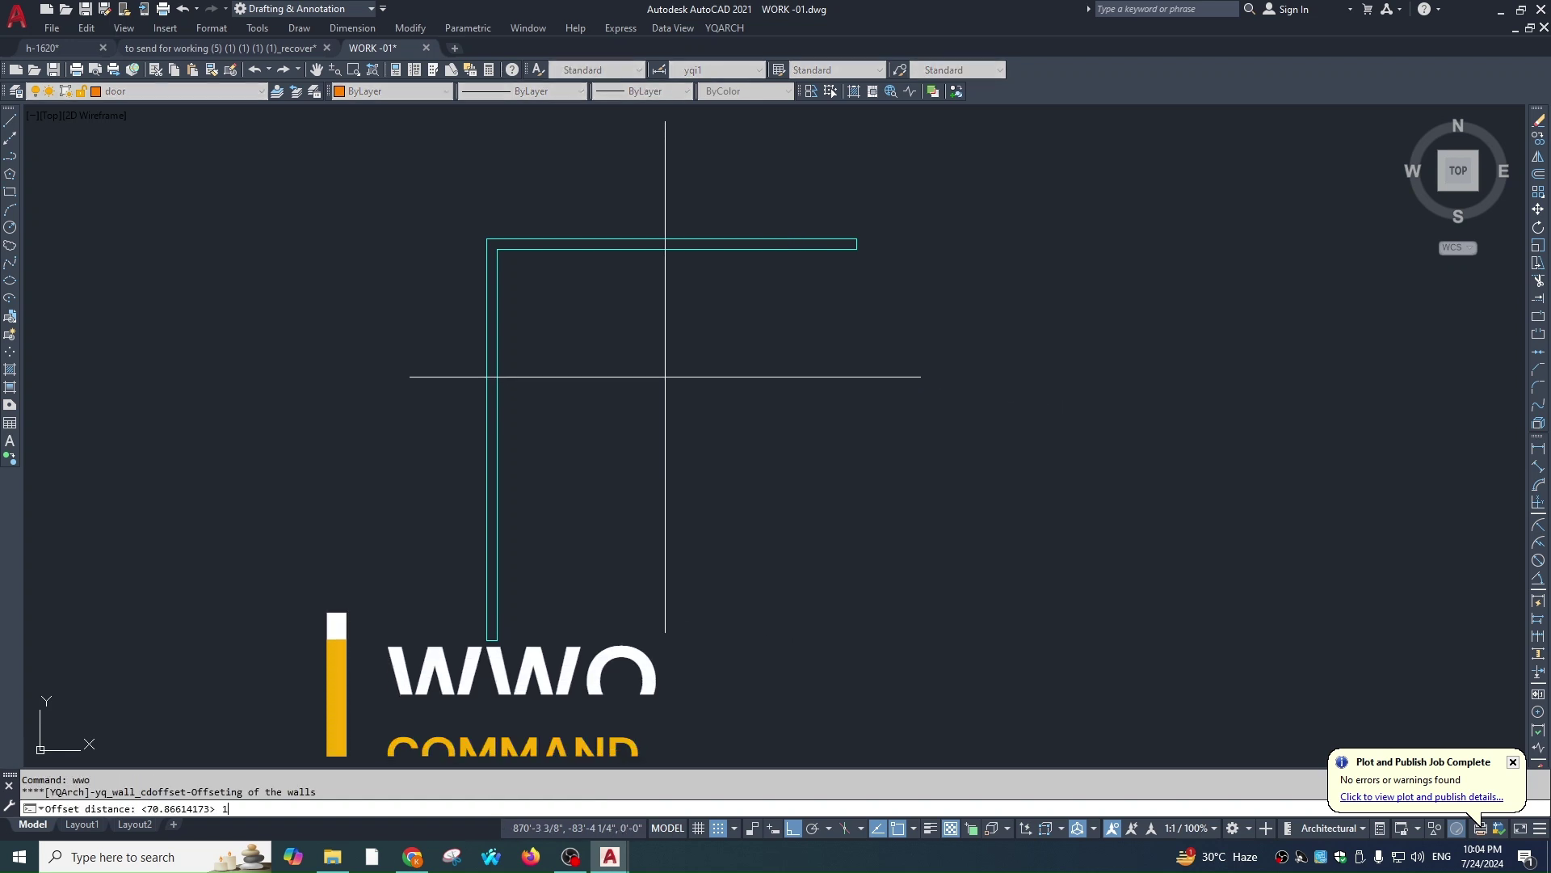
{"action": "type", "text": "12'"}
{"action": "key", "text": "Return"}
{"action": "left_click", "coordinate": [502, 344]}
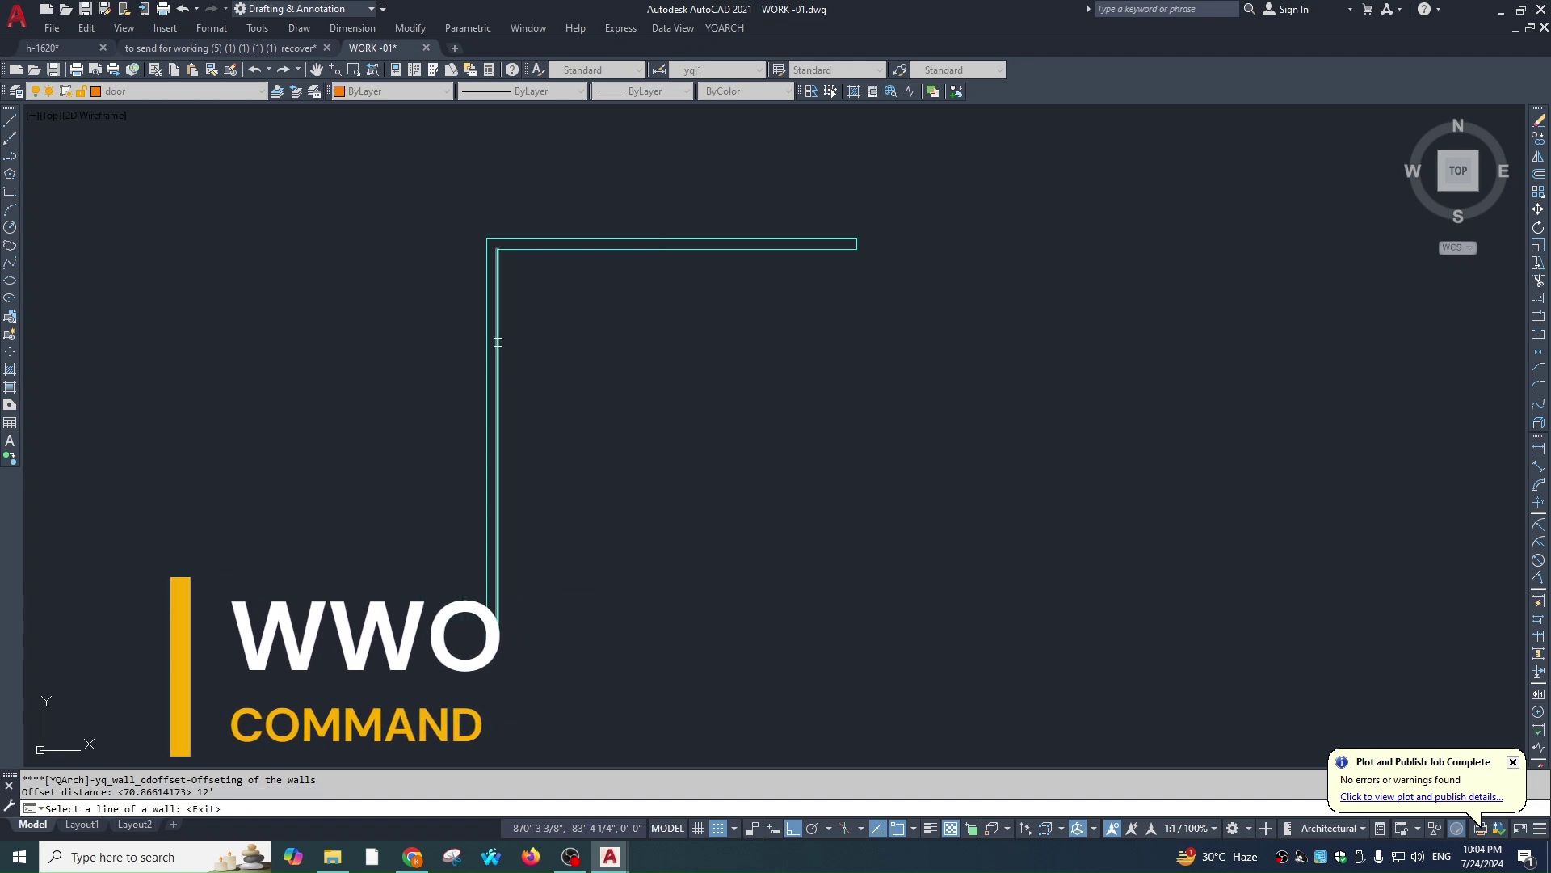
{"action": "left_click", "coordinate": [728, 404]}
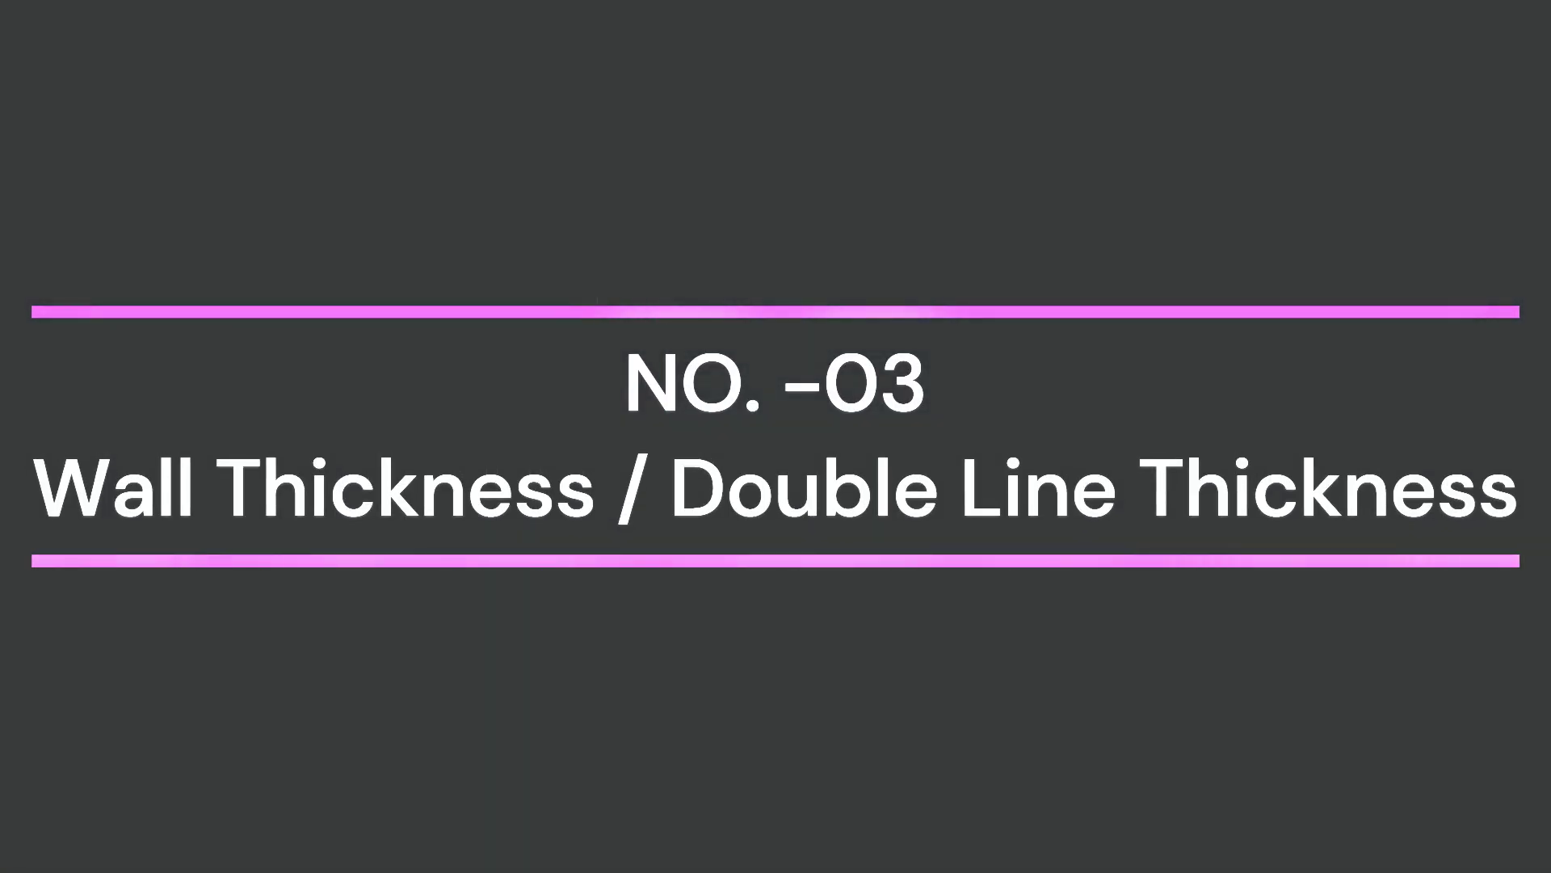
Erase the single horizontal line between the two vertical walls
{"action": "key", "text": "Return"}
{"action": "key", "text": "Return"}
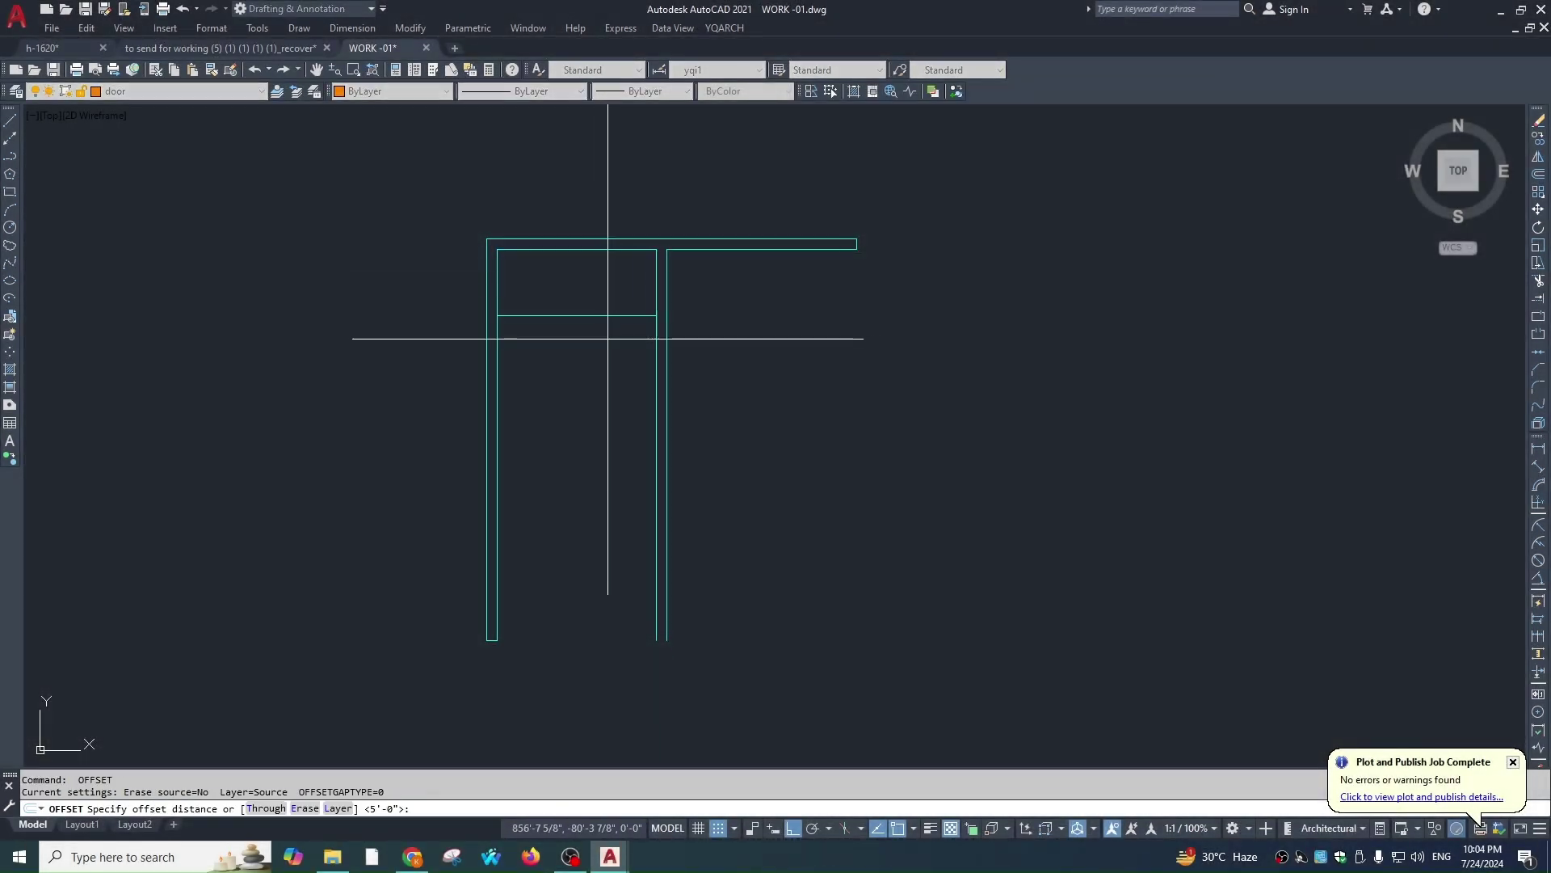
{"action": "key", "text": "Escape"}
{"action": "left_click", "coordinate": [602, 301]}
{"action": "left_click", "coordinate": [600, 327]}
{"action": "type", "text": "e"}
{"action": "key", "text": "space"}
{"action": "key", "text": "Escape"}
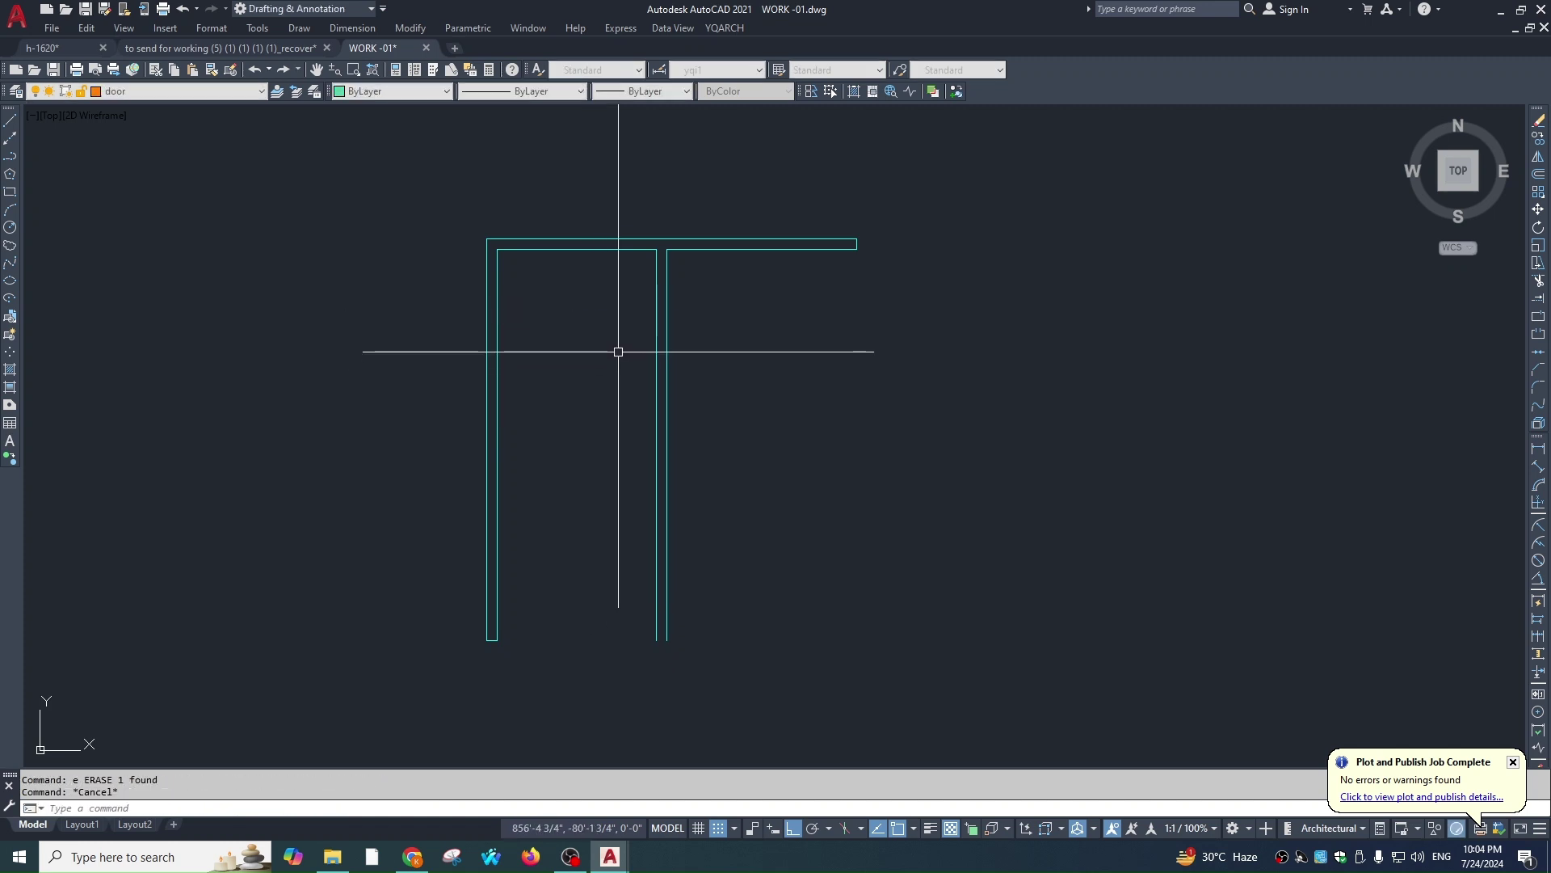
Offset the top wall 5' downward with the WWO command to form a cross wall between the two vertical walls
{"action": "type", "text": "wwo"}
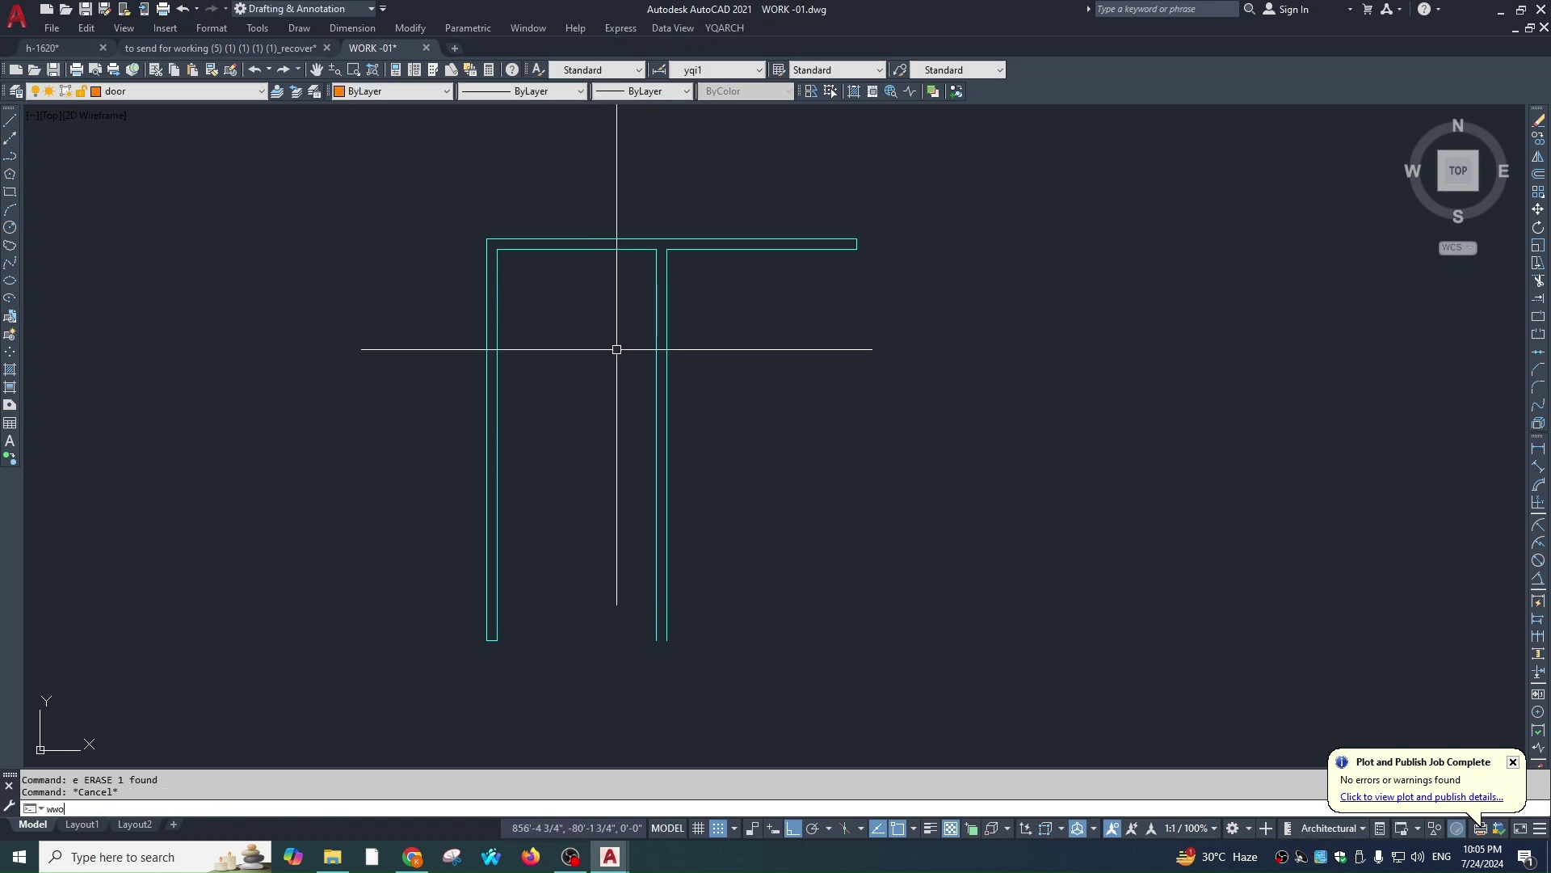
{"action": "key", "text": "Return"}
{"action": "key", "text": "Return"}
{"action": "left_click", "coordinate": [602, 250]}
{"action": "left_click", "coordinate": [610, 340]}
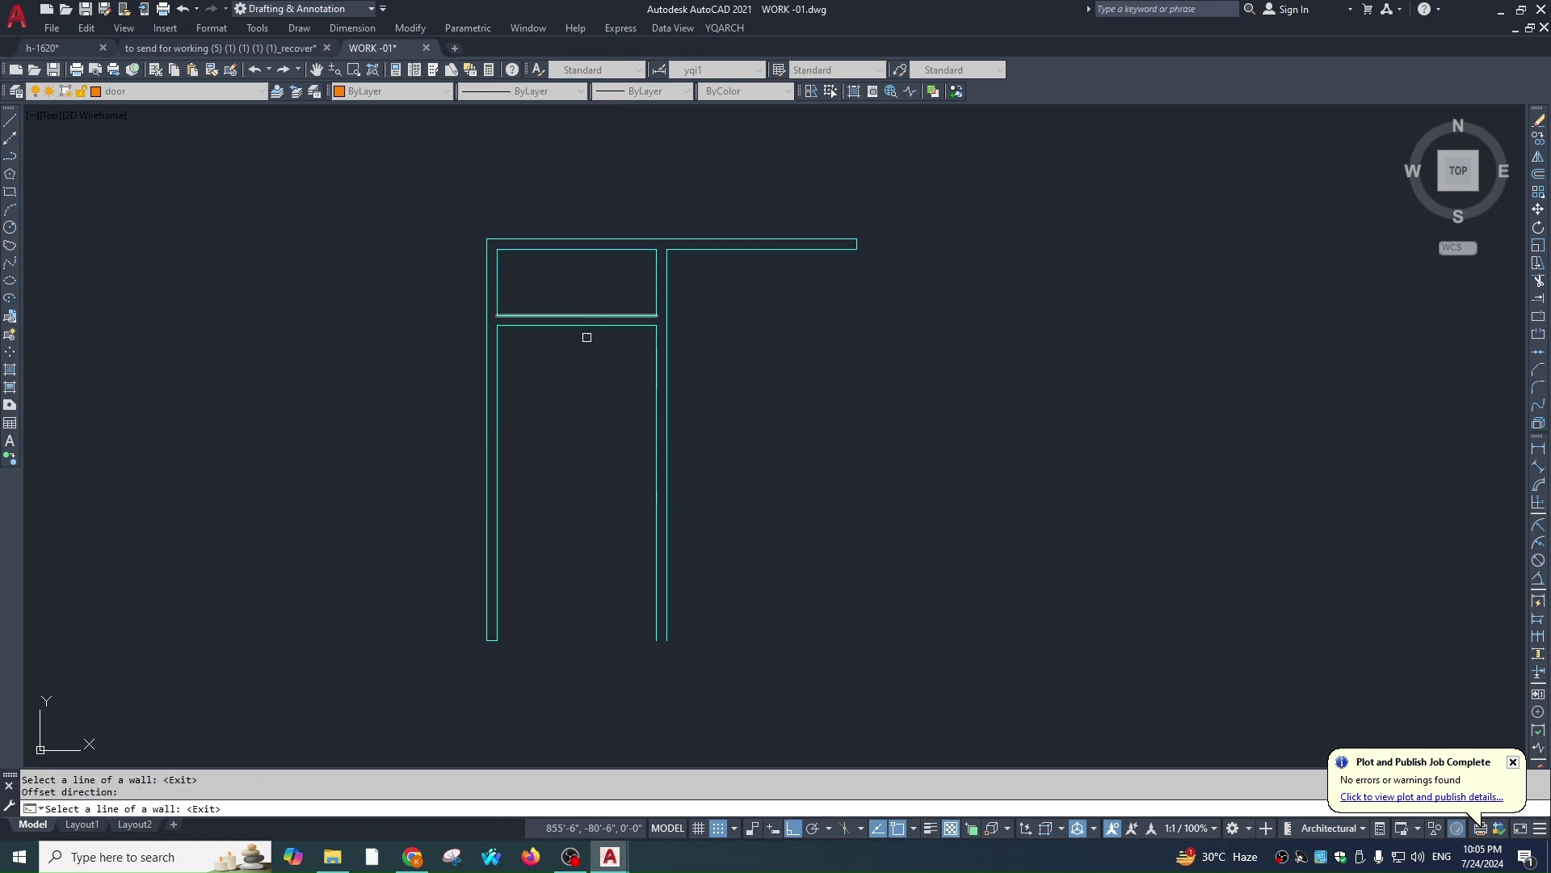
{"action": "key", "text": "Escape"}
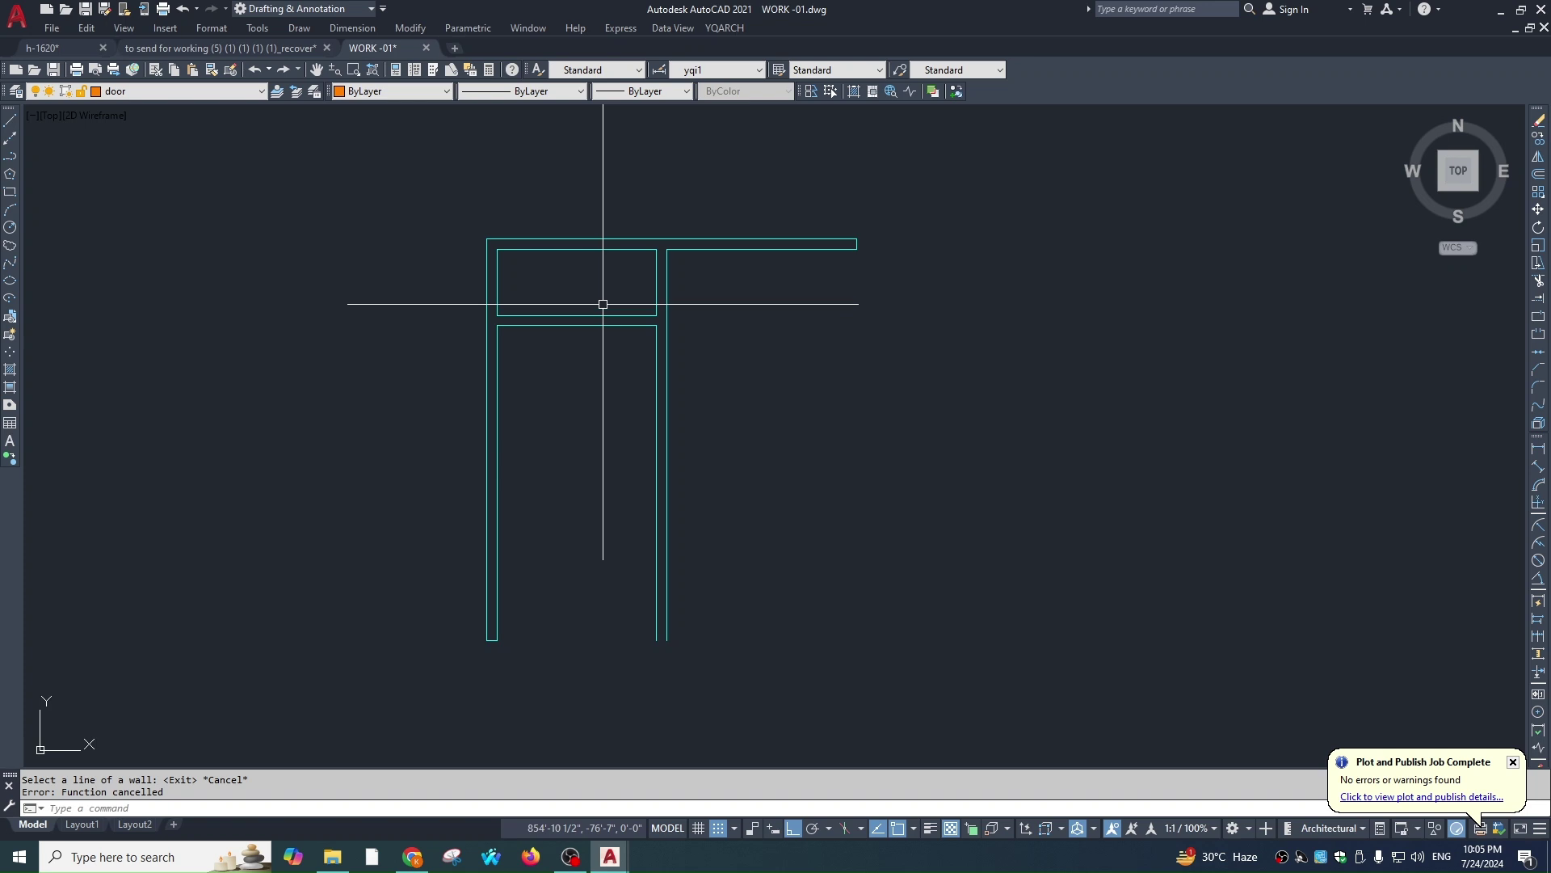
Change the cross wall between the two vertical walls to a thickness of 4.5 with the WWT command
{"action": "type", "text": "wwt"}
{"action": "key", "text": "Return"}
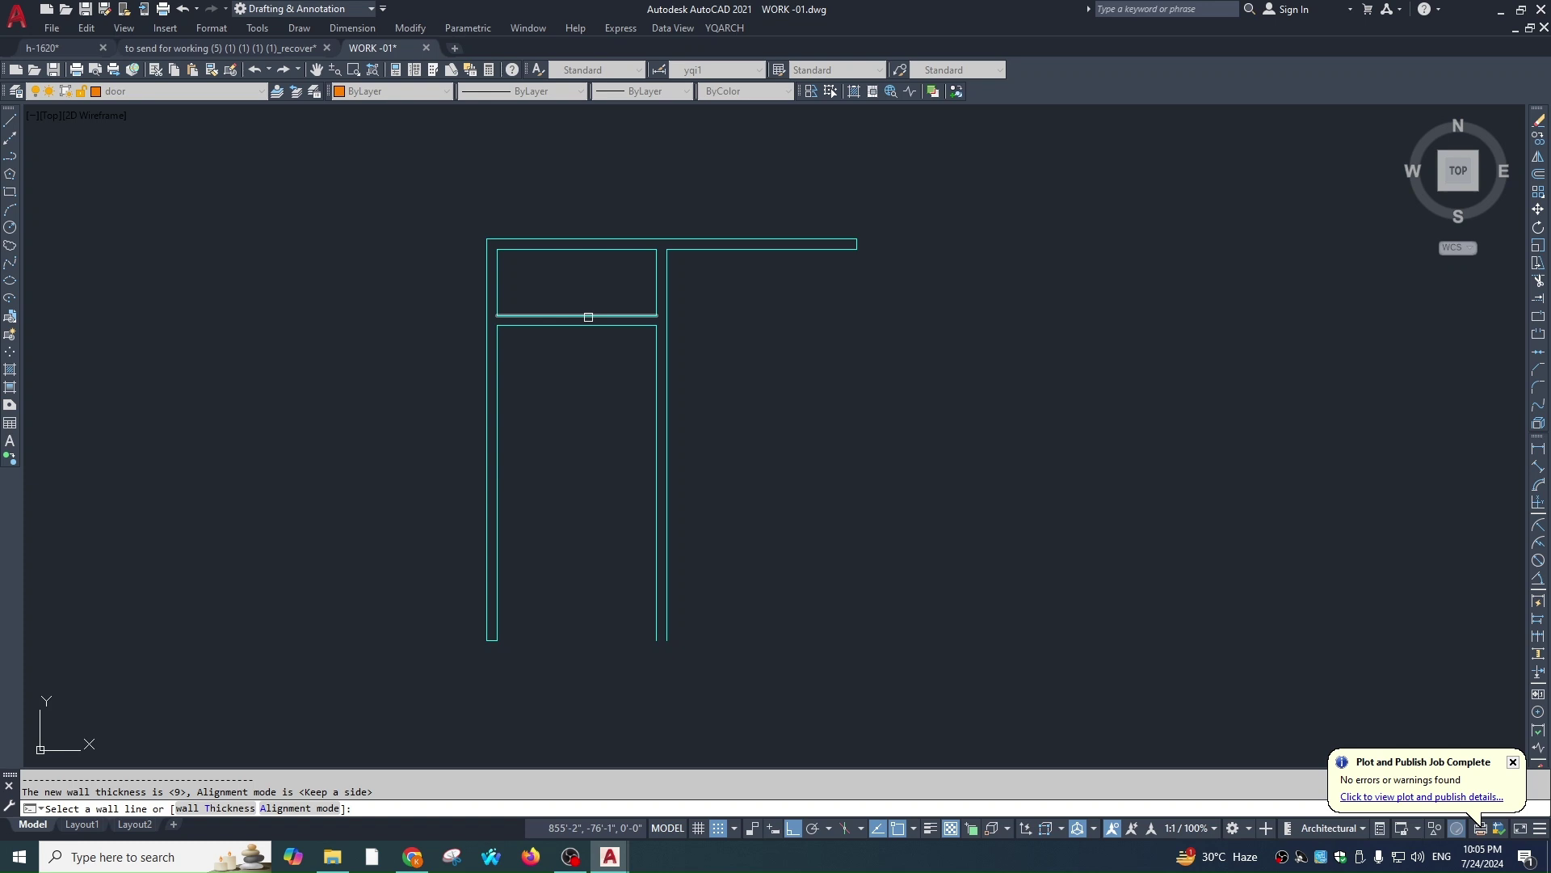
{"action": "type", "text": "t"}
{"action": "key", "text": "Return"}
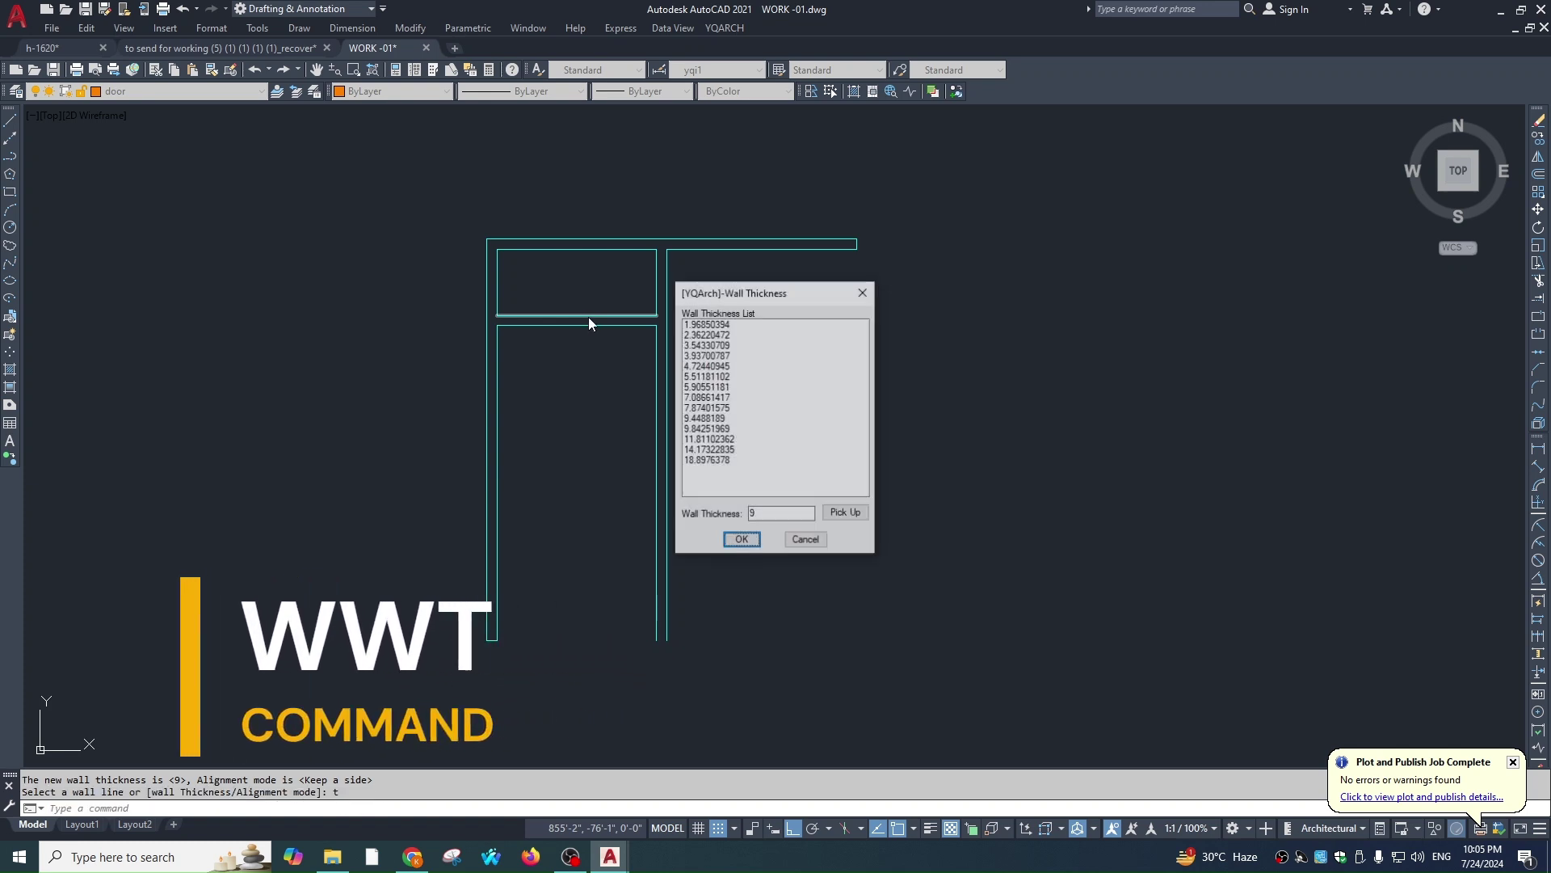
{"action": "type", "text": "4.5"}
{"action": "left_click", "coordinate": [745, 541]}
{"action": "left_click", "coordinate": [578, 325]}
{"action": "key", "text": "Return"}
{"action": "left_click", "coordinate": [556, 324]}
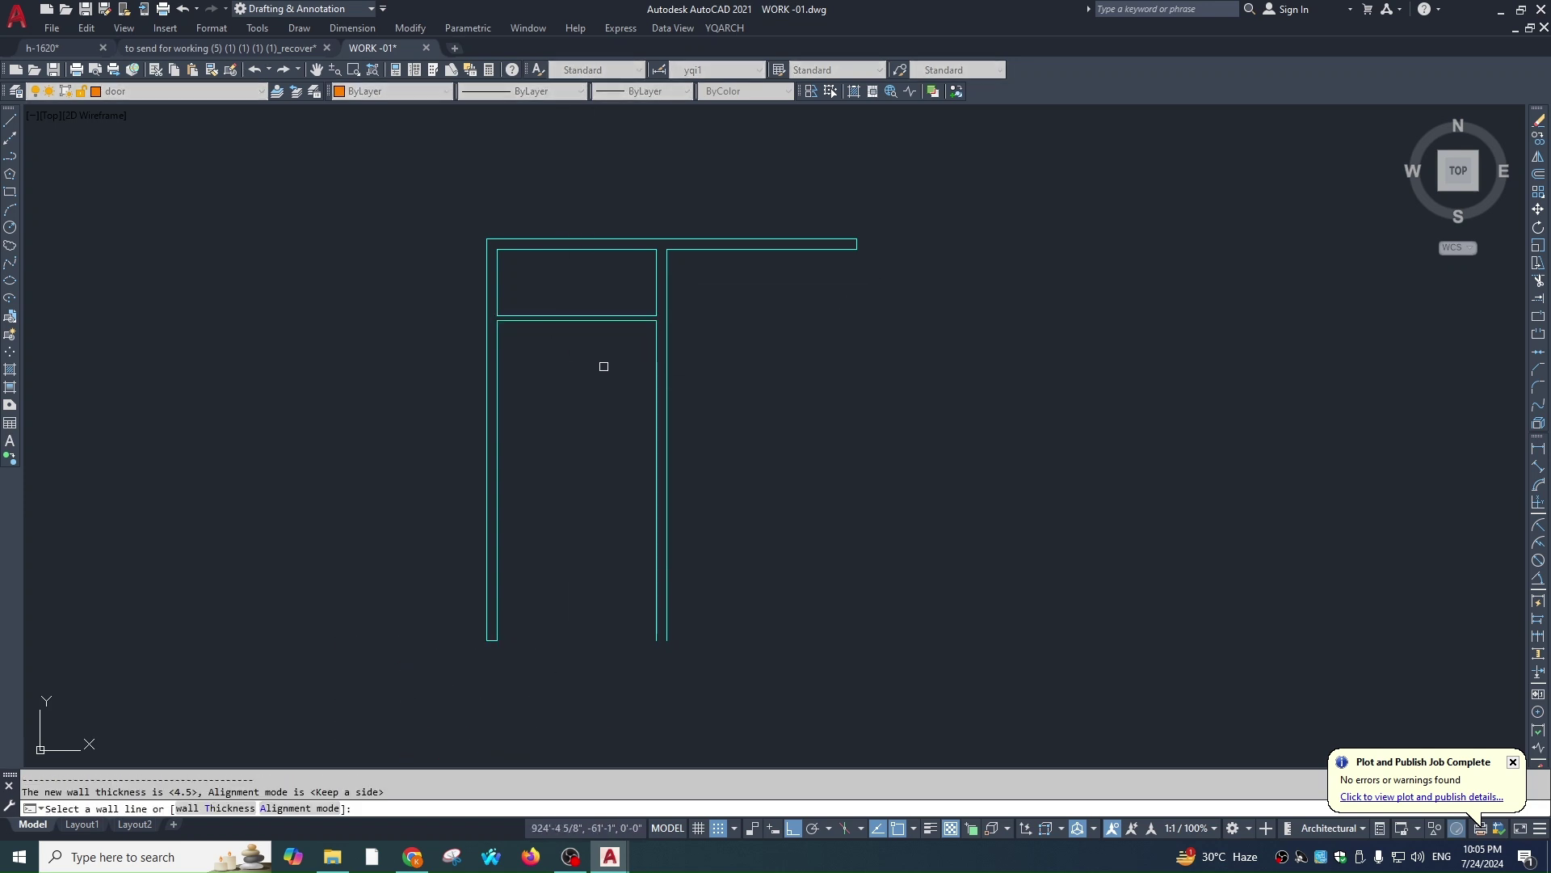
{"action": "key", "text": "Escape"}
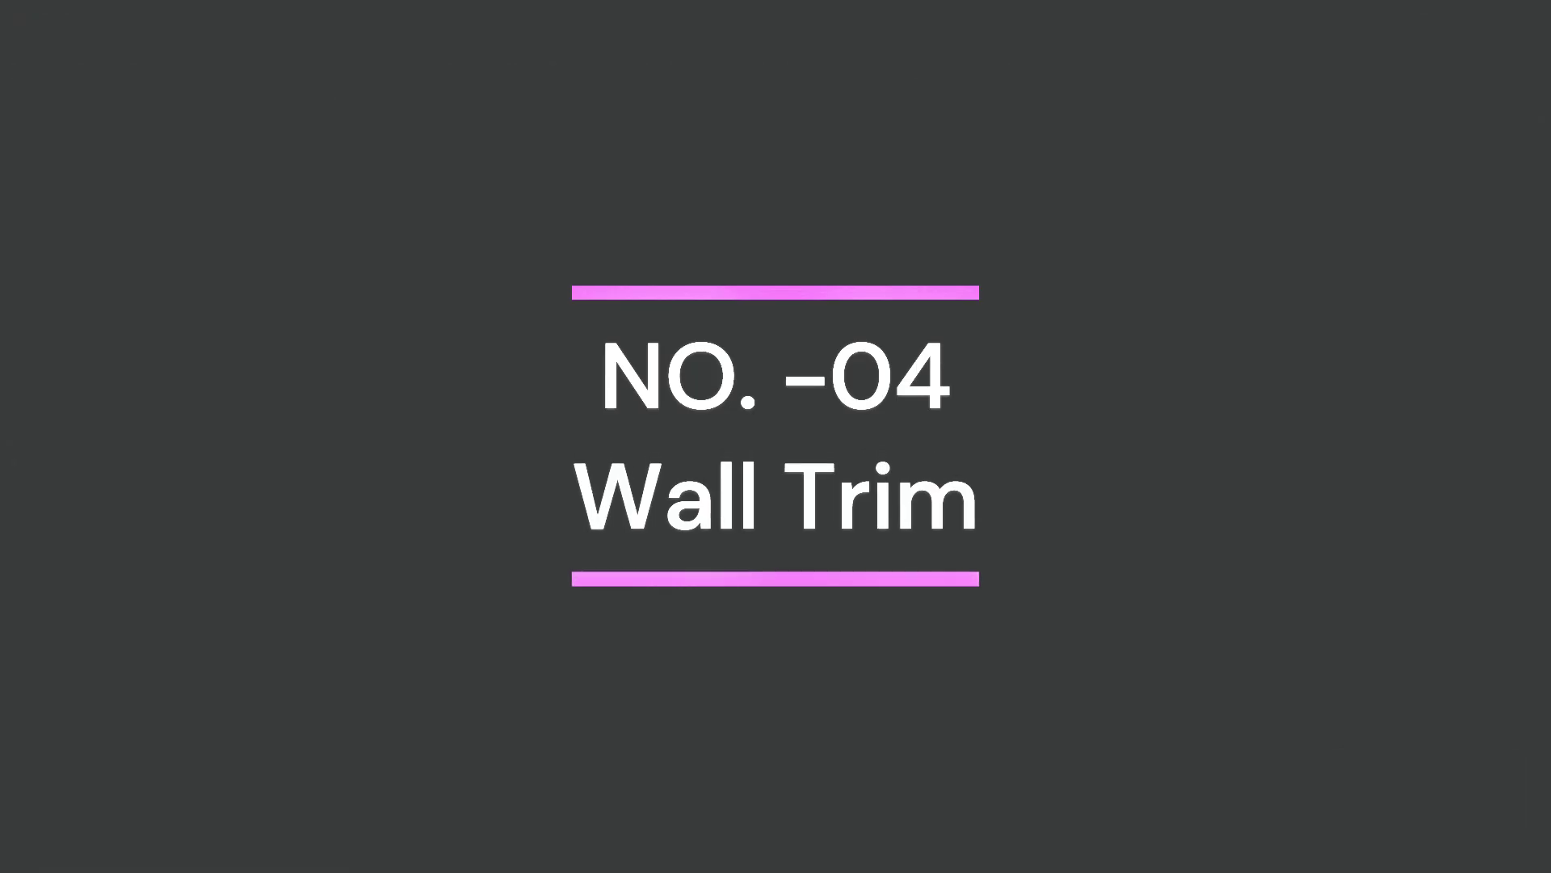
Copy the top wall's two lines downward and move the copy left so it crosses both vertical walls
{"action": "left_click", "coordinate": [760, 440]}
{"action": "key", "text": "Escape"}
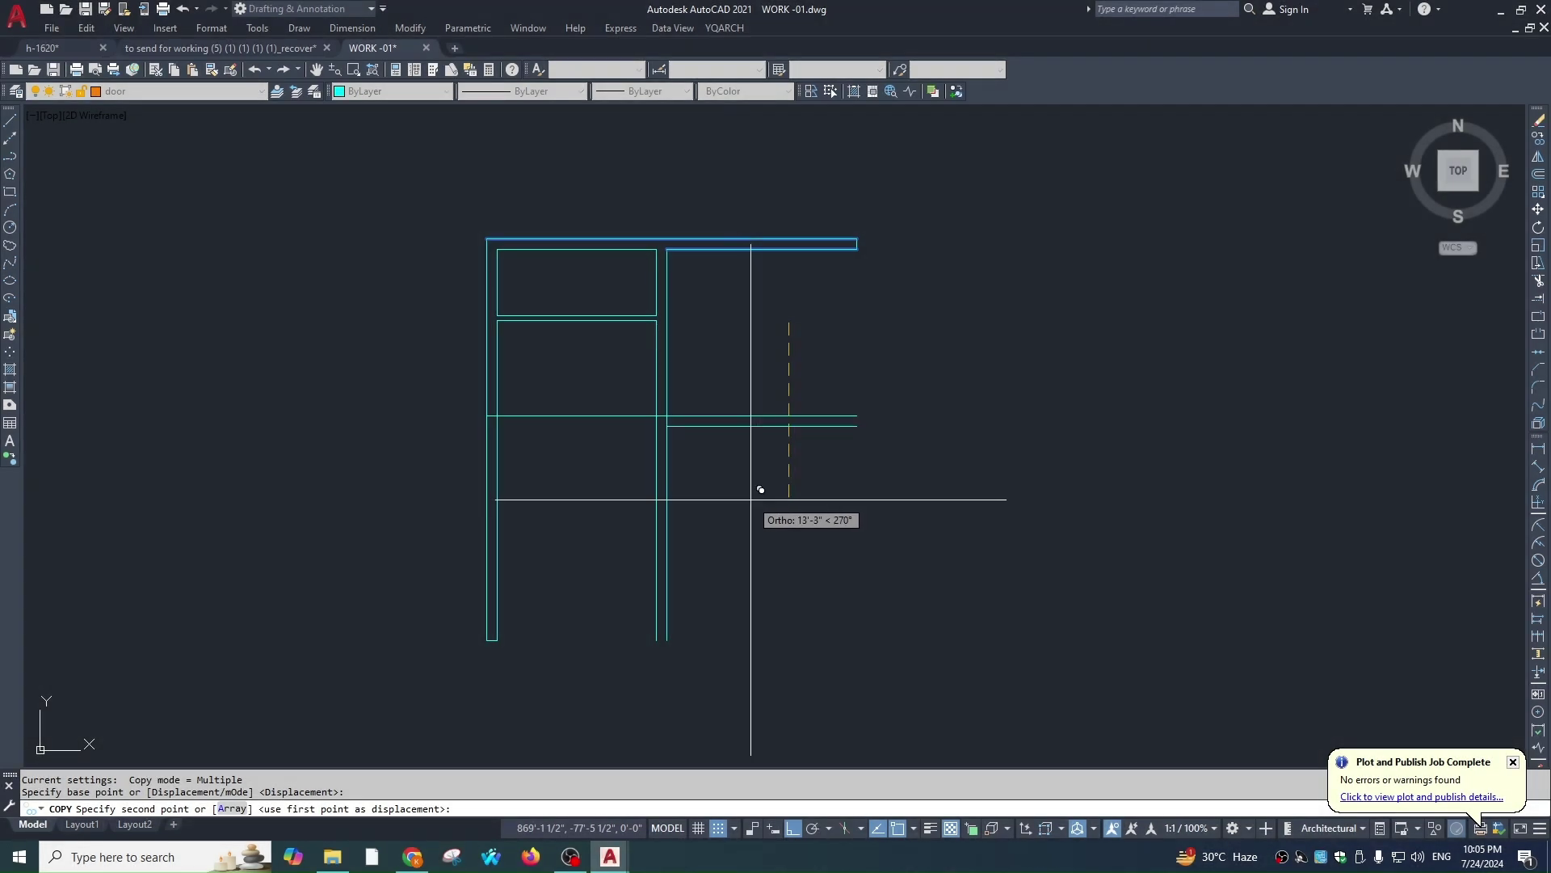
{"action": "type", "text": ",m"}
{"action": "left_click", "coordinate": [793, 515]}
{"action": "left_click", "coordinate": [720, 517]}
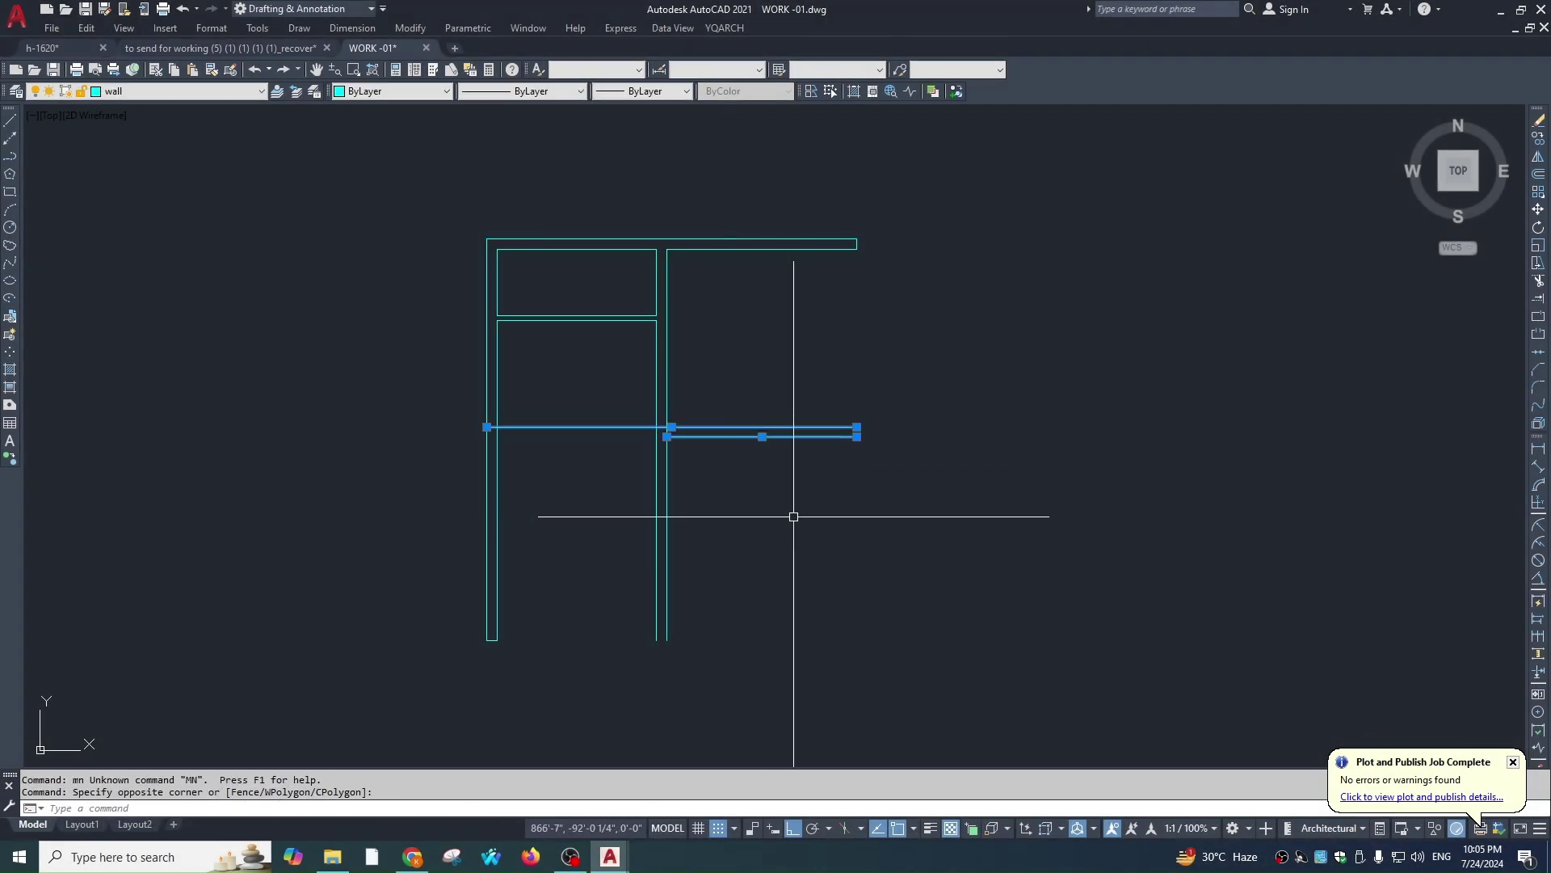
{"action": "type", "text": "m"}
{"action": "left_click", "coordinate": [803, 517]}
{"action": "left_click", "coordinate": [720, 518]}
{"action": "key", "text": "Escape"}
Copy the crossing pair of horizontal wall lines to two lower positions
{"action": "left_click", "coordinate": [729, 473]}
{"action": "left_click", "coordinate": [705, 414]}
{"action": "type", "text": "co"}
{"action": "left_click", "coordinate": [781, 500]}
{"action": "left_click", "coordinate": [772, 602]}
{"action": "left_click", "coordinate": [780, 650]}
{"action": "key", "text": "Escape"}
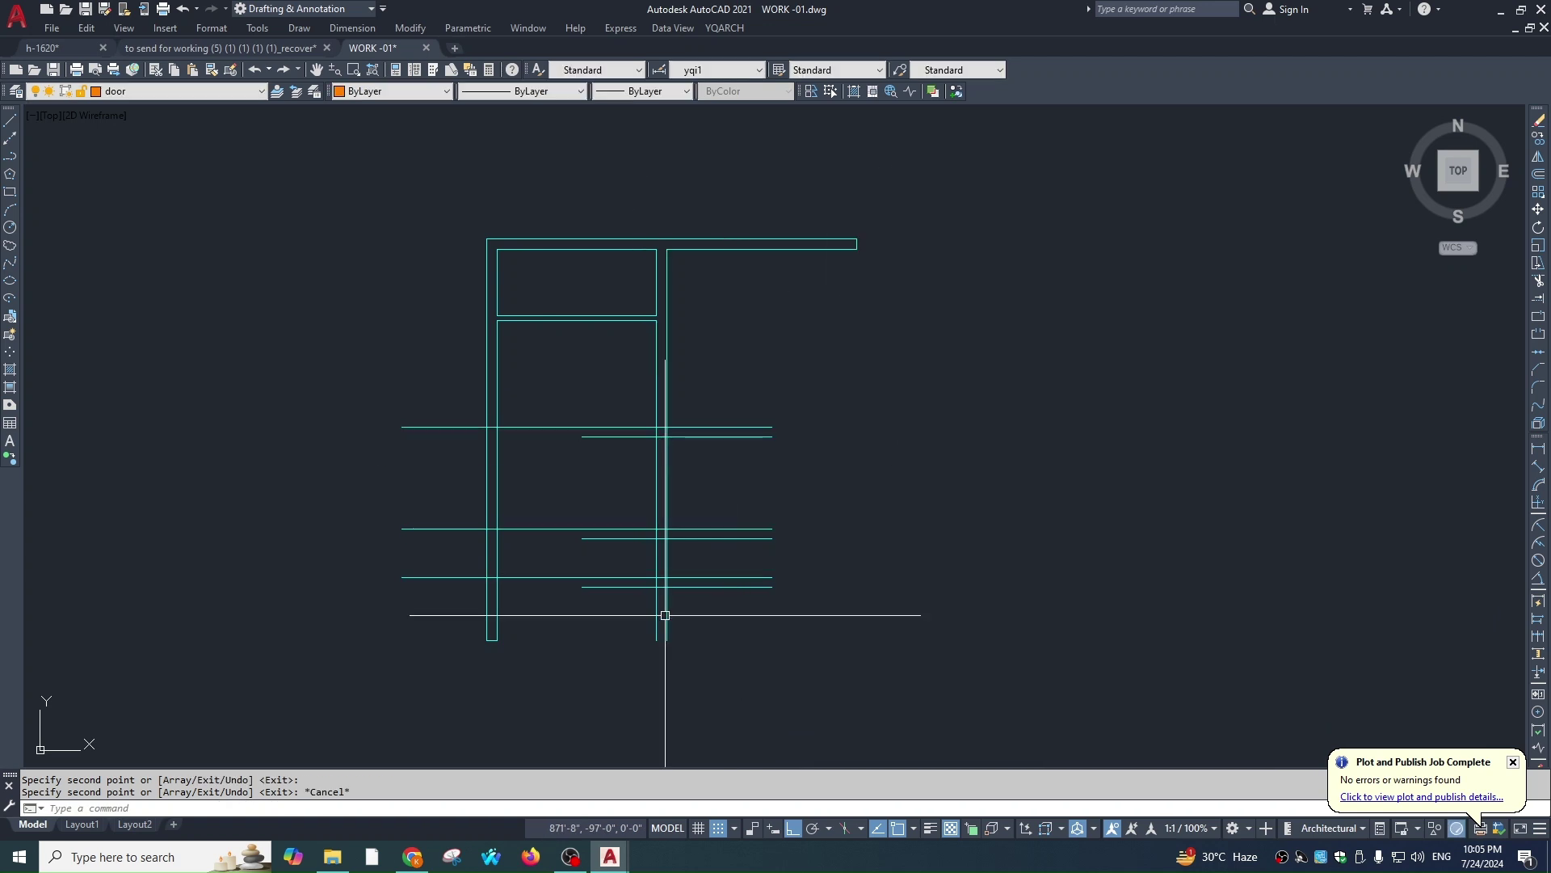
Trim the intersections of the three horizontal line pairs with the second vertical wall using the wall trim command
{"action": "type", "text": "ce"}
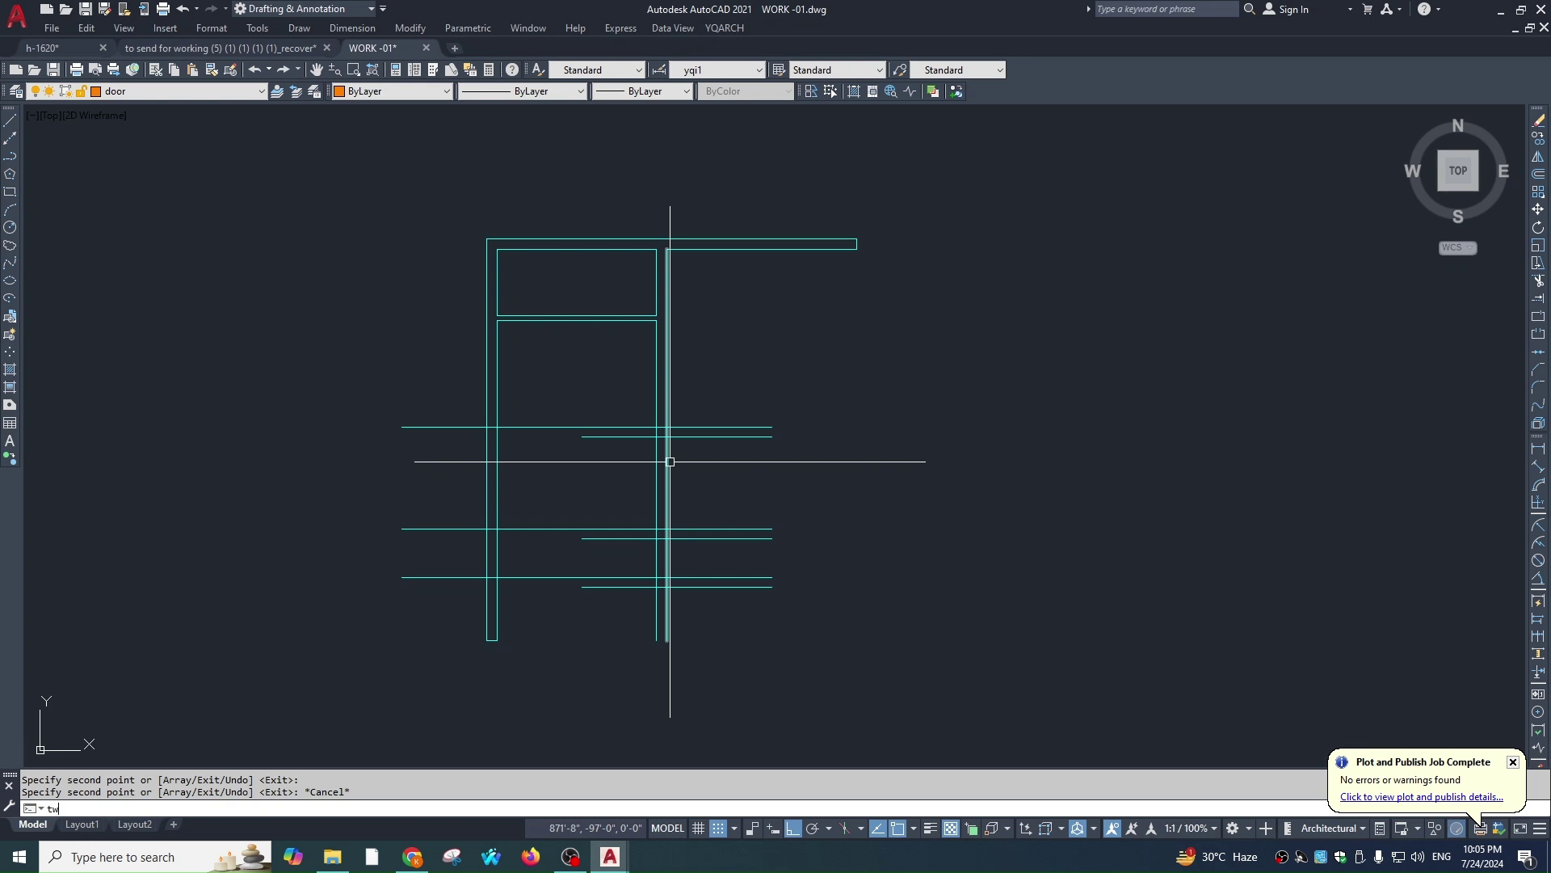
{"action": "left_click", "coordinate": [669, 421]}
{"action": "left_click", "coordinate": [636, 613]}
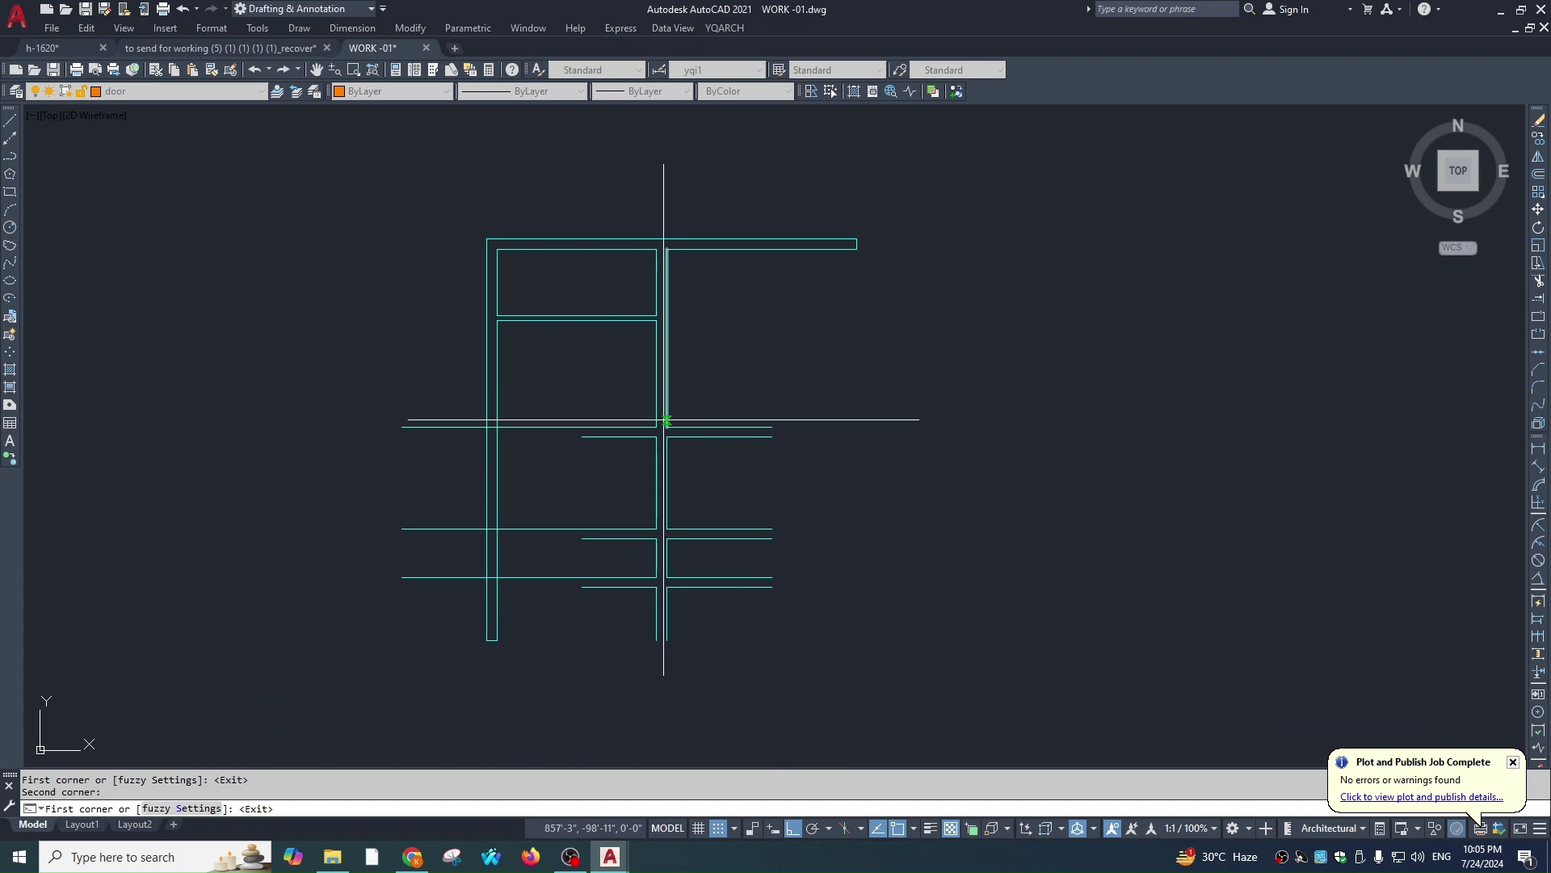
{"action": "key", "text": "Escape"}
{"action": "key", "text": "Escape"}
Erase the three horizontal line pairs and the leftover segments of the second vertical wall below the first crossing
{"action": "left_click", "coordinate": [763, 390]}
{"action": "left_click", "coordinate": [697, 601]}
{"action": "type", "text": "e"}
{"action": "key", "text": "space"}
{"action": "left_click", "coordinate": [630, 391]}
{"action": "left_click", "coordinate": [606, 607]}
{"action": "type", "text": "e"}
{"action": "key", "text": "Escape"}
{"action": "left_click", "coordinate": [624, 382]}
{"action": "left_click", "coordinate": [708, 678]}
{"action": "type", "text": "e s"}
{"action": "left_click", "coordinate": [685, 462]}
{"action": "left_click", "coordinate": [633, 414]}
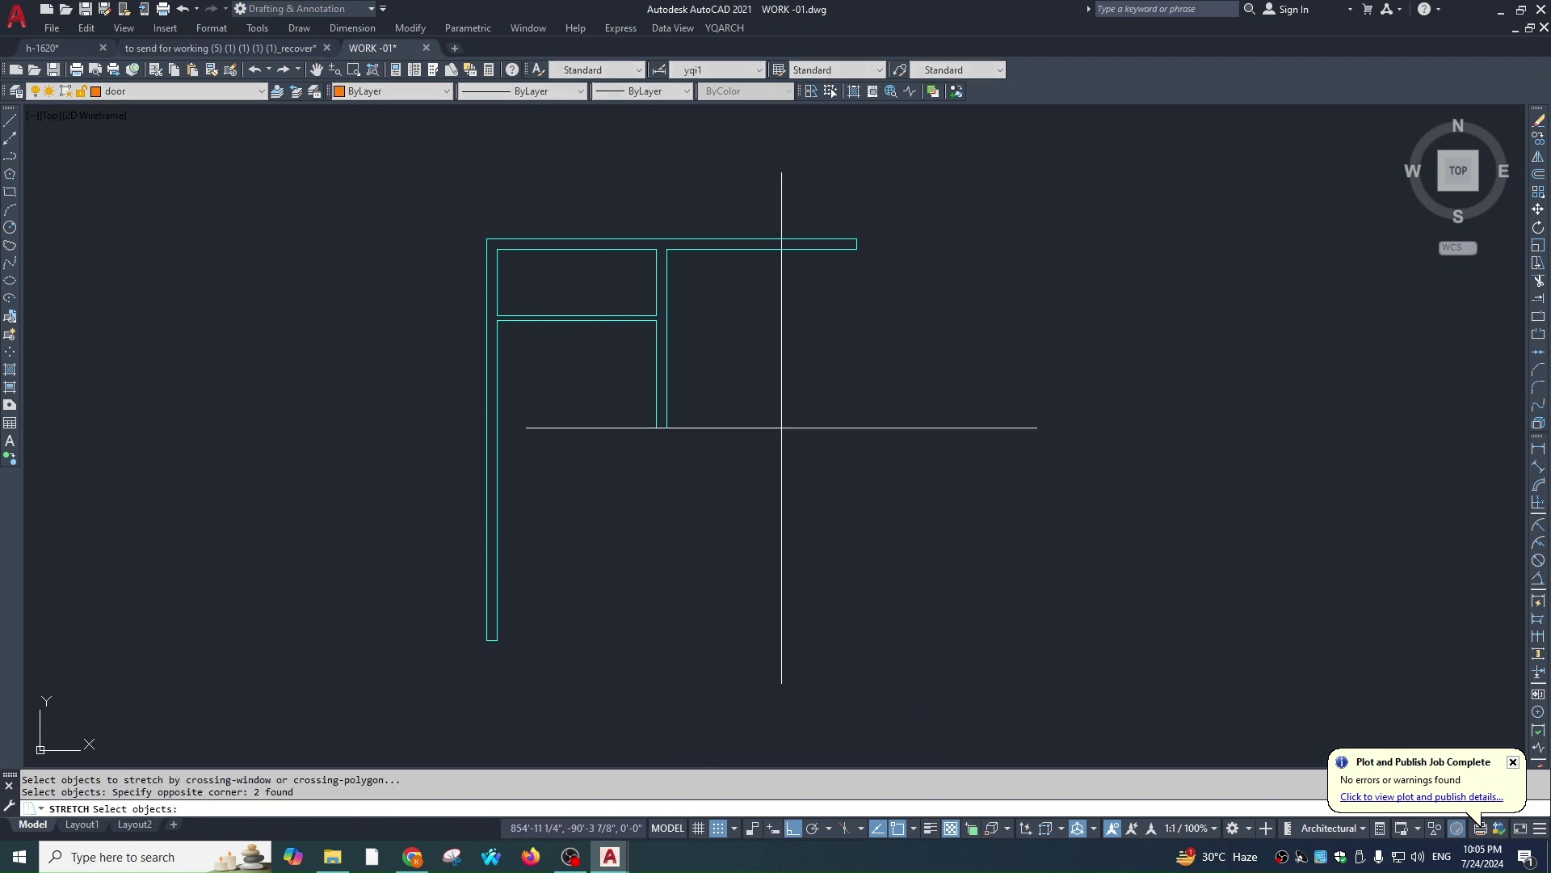
{"action": "key", "text": "space"}
{"action": "left_click", "coordinate": [782, 429]}
{"action": "key", "text": "Escape"}
{"action": "left_click", "coordinate": [798, 622]}
{"action": "key", "text": "Escape"}
Stretch the open lower end of the second vertical wall downward, close to the level of the outer wall's end
{"action": "type", "text": "s"}
{"action": "left_click", "coordinate": [689, 394]}
{"action": "left_click", "coordinate": [615, 493]}
{"action": "key", "text": "space"}
{"action": "left_click", "coordinate": [784, 427]}
{"action": "left_click", "coordinate": [793, 598]}
{"action": "key", "text": "Escape"}
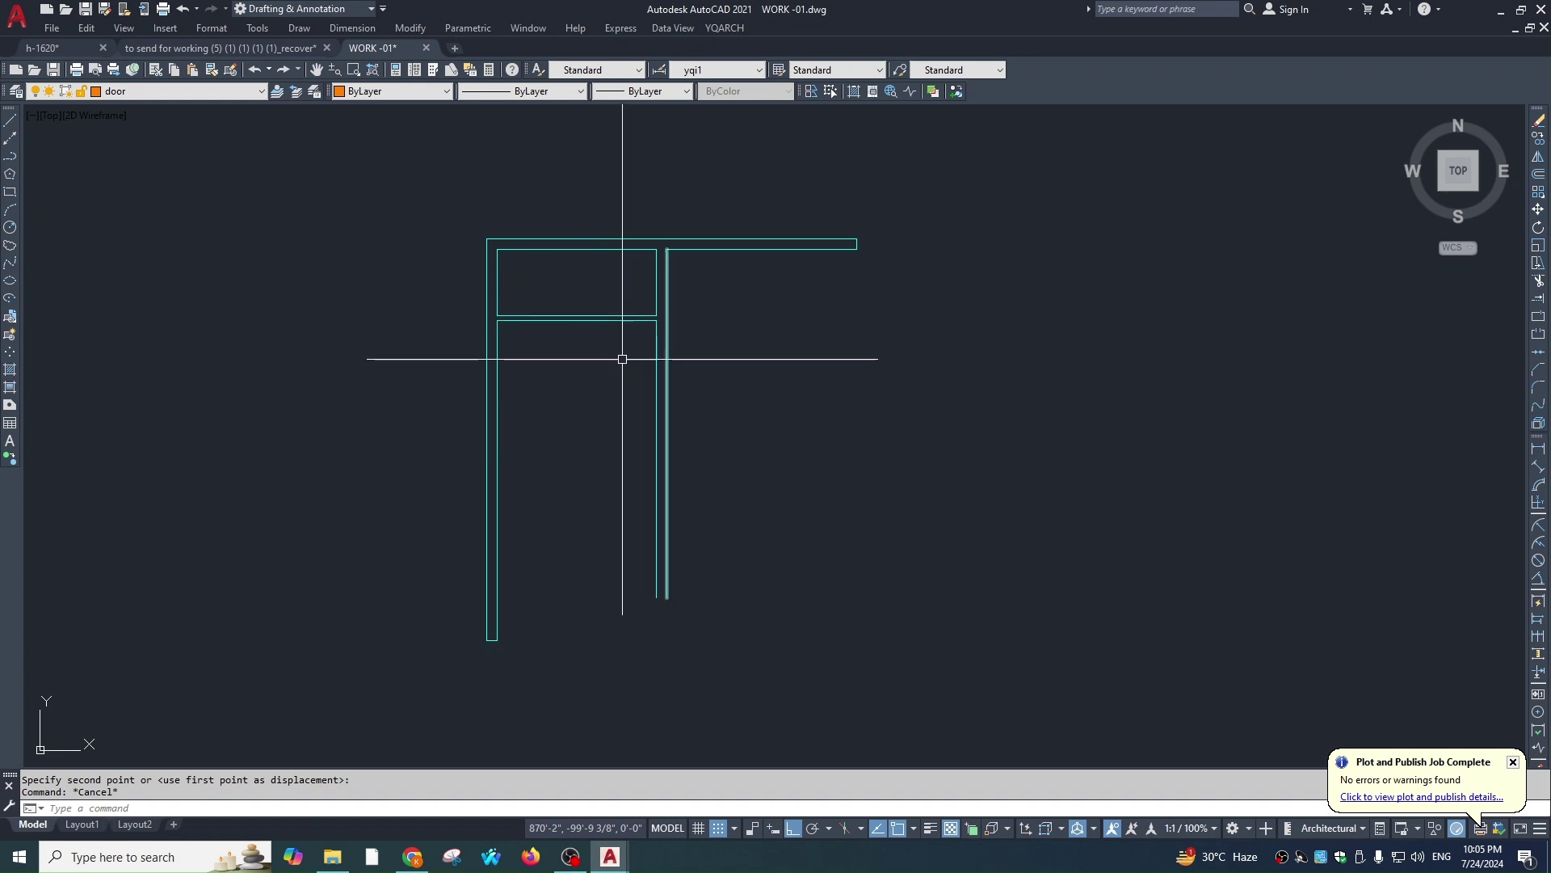
{"action": "key", "text": "Escape"}
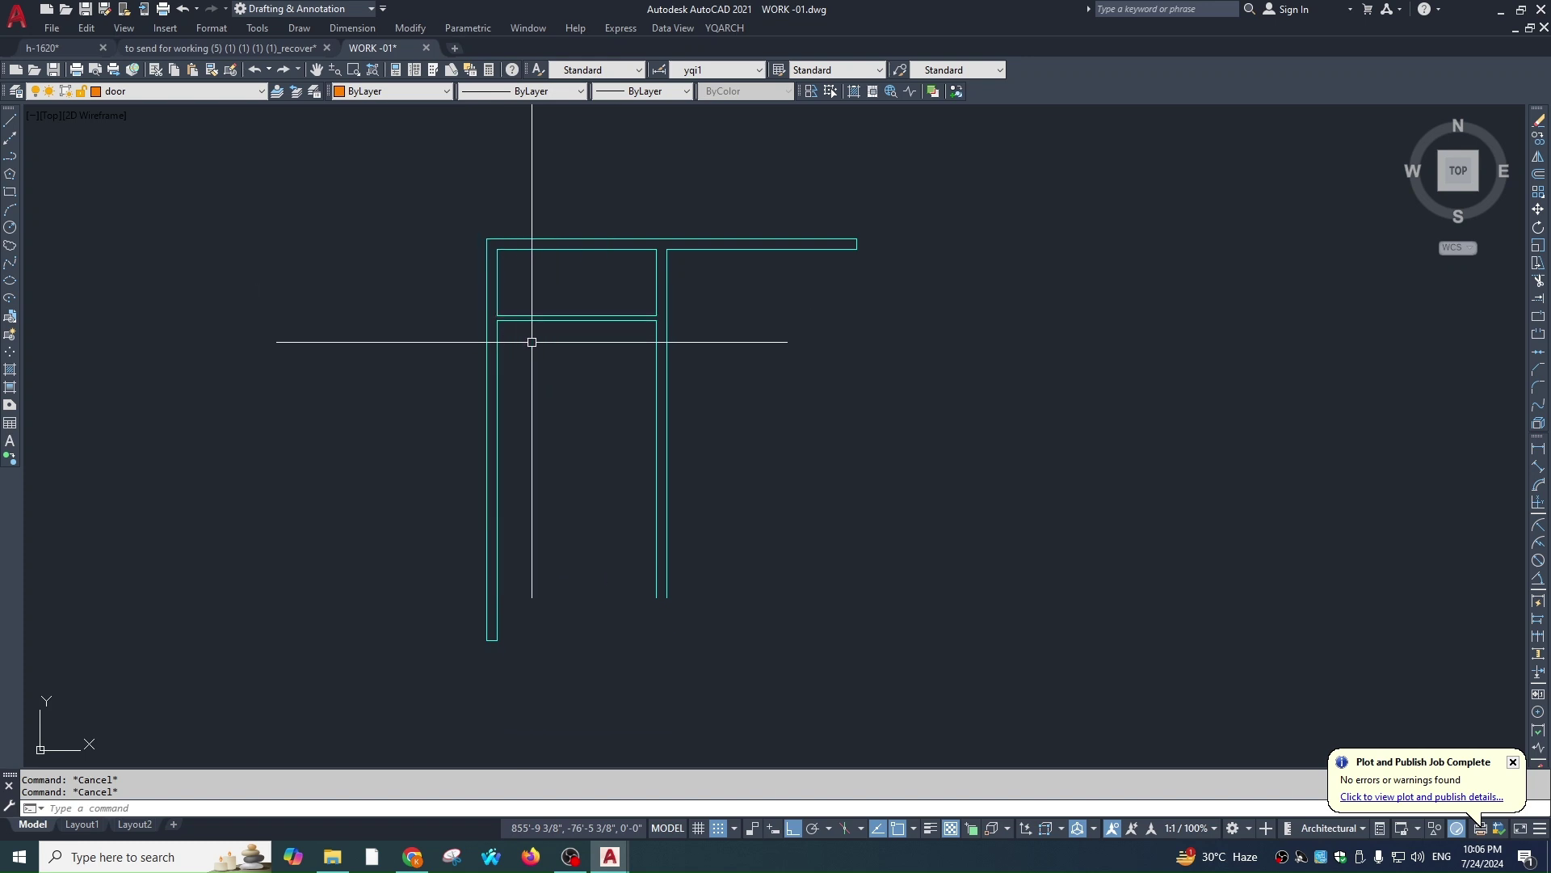
Offset the left outer wall's inner face 4.5 into the top room, and offset the new line another 2'-6"
{"action": "type", "text": "4.5"}
{"action": "key", "text": "Return"}
{"action": "key", "text": "Escape"}
{"action": "type", "text": "o"}
{"action": "key", "text": "Return"}
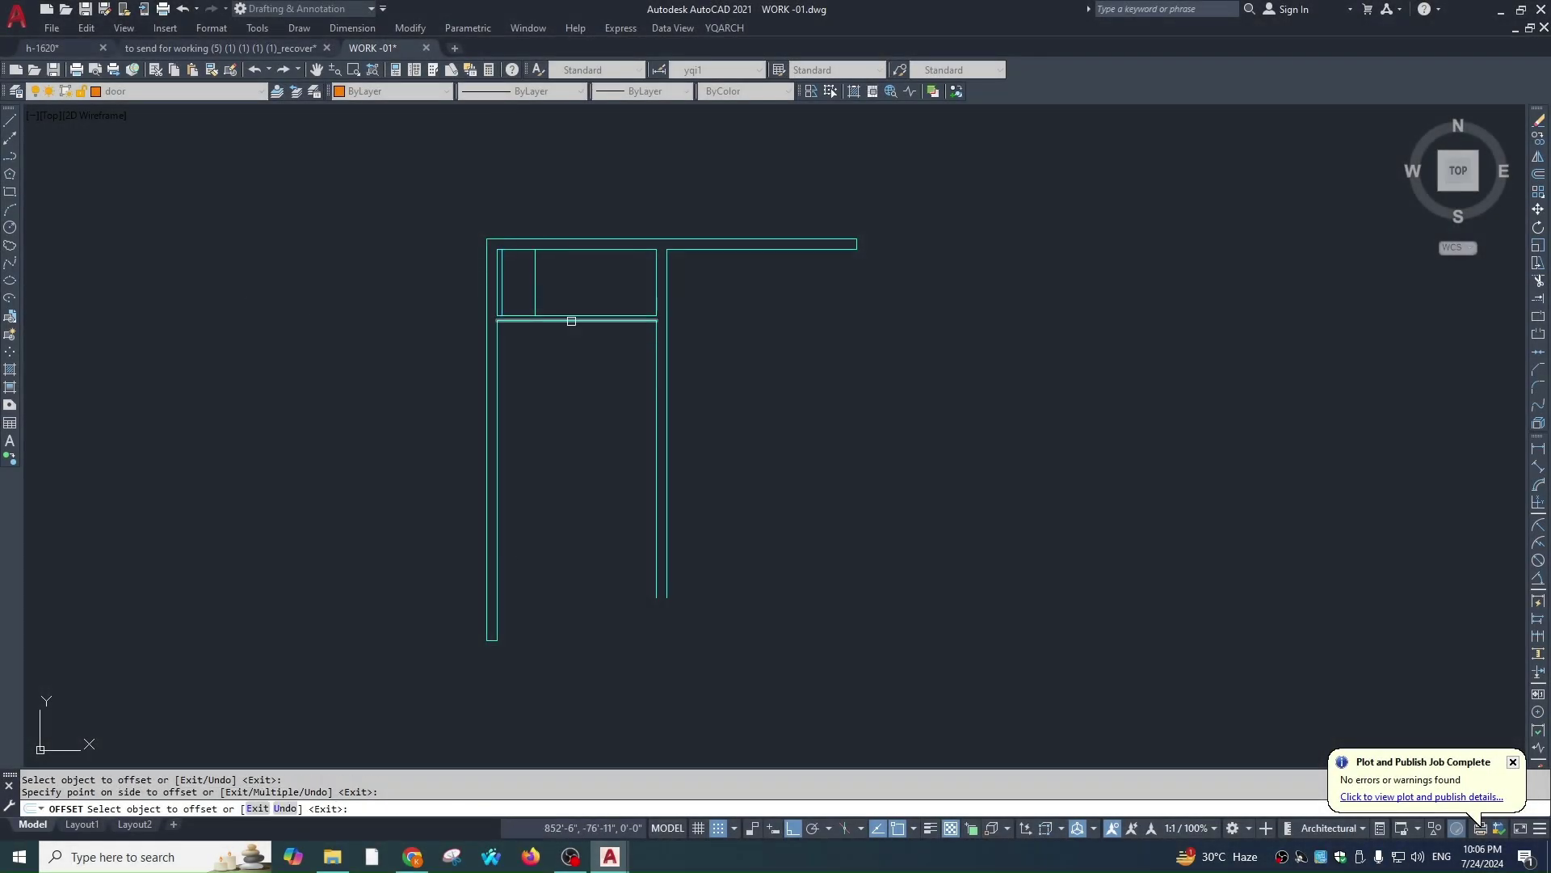
Extend the two offset lines down across the partition wall to mark the door opening
{"action": "scroll", "coordinate": [527, 296], "scroll_direction": "up", "scroll_amount": 2}
{"action": "type", "text": "ex"}
{"action": "key", "text": "Return"}
{"action": "key", "text": "Escape"}
{"action": "key", "text": "Escape"}
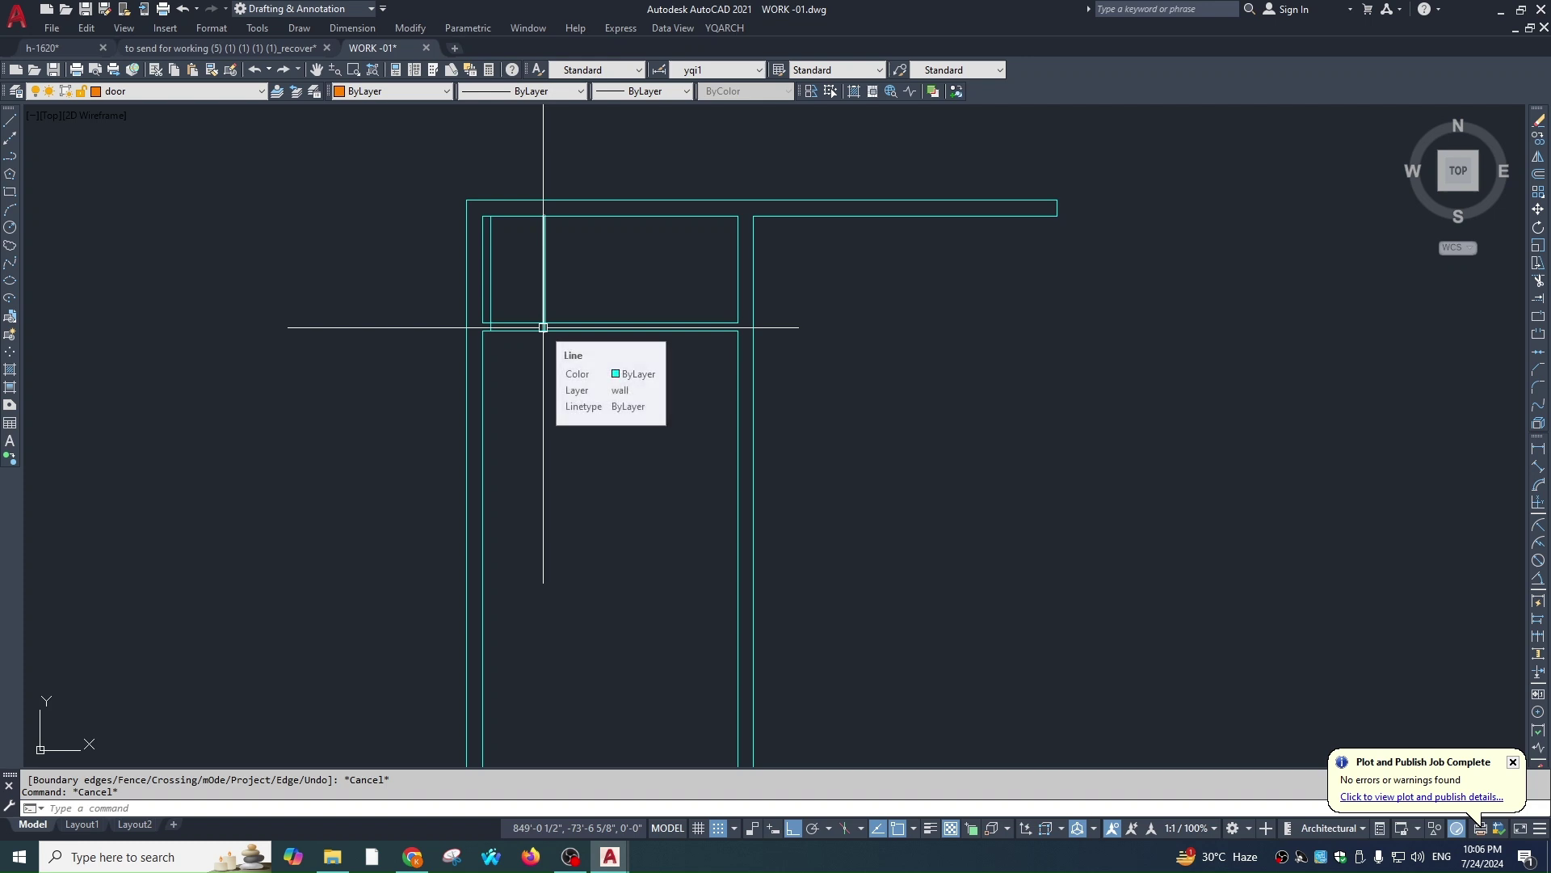
Erase the two vertical construction lines from the top room
{"action": "left_click", "coordinate": [583, 265]}
{"action": "left_click", "coordinate": [486, 268]}
{"action": "type", "text": "e"}
{"action": "key", "text": "Return"}
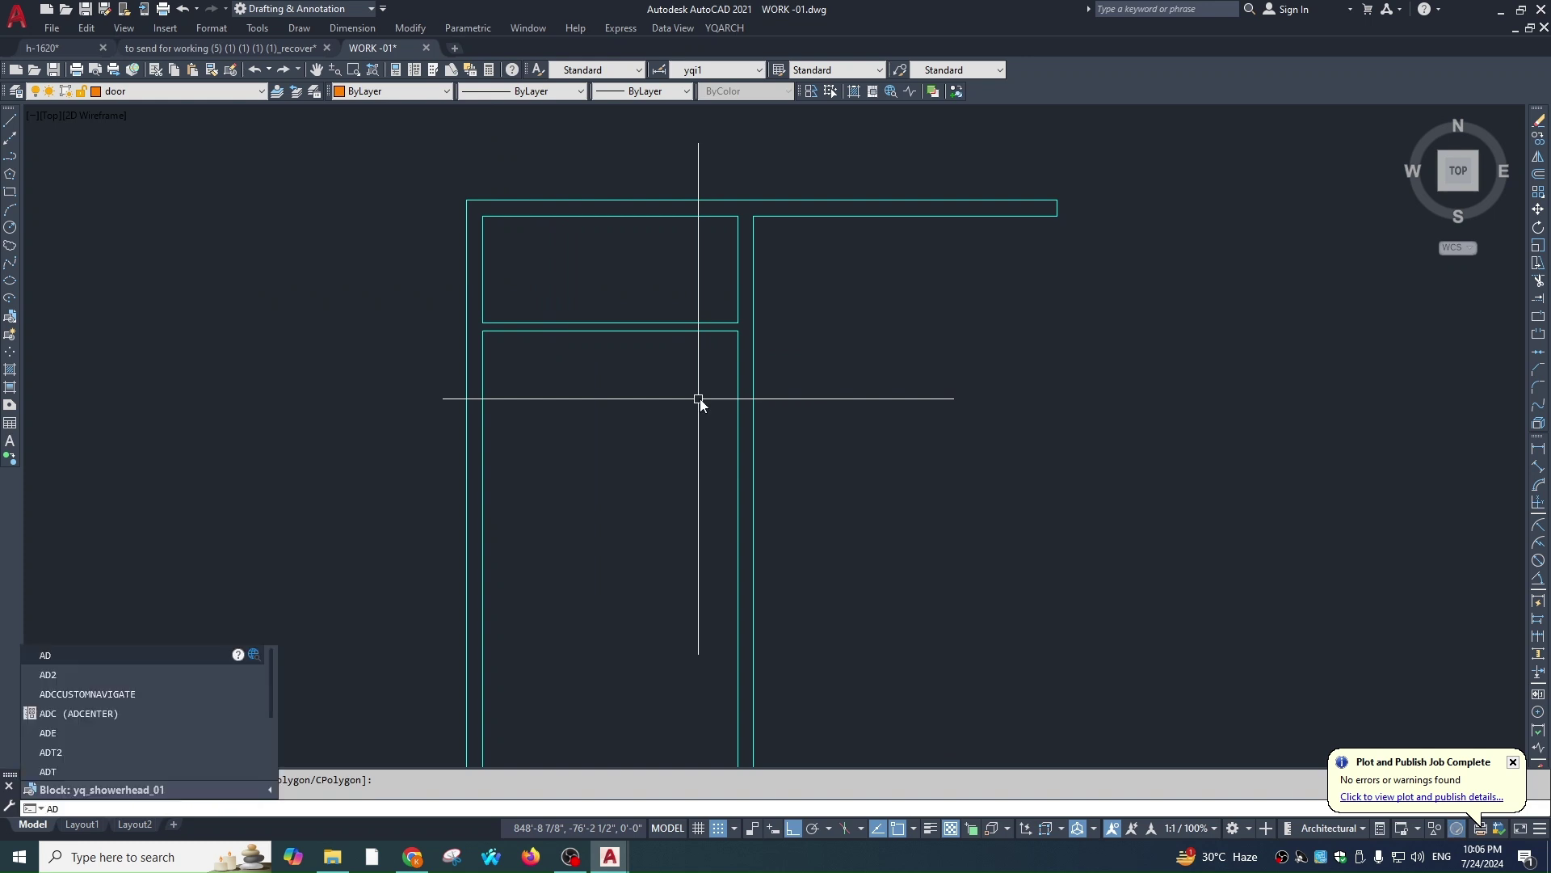
Insert a door with the AD command at the partition wall's left end, with hole width 30 and pier width 4.5, swinging into the top room
{"action": "type", "text": "AD"}
{"action": "key", "text": "Return"}
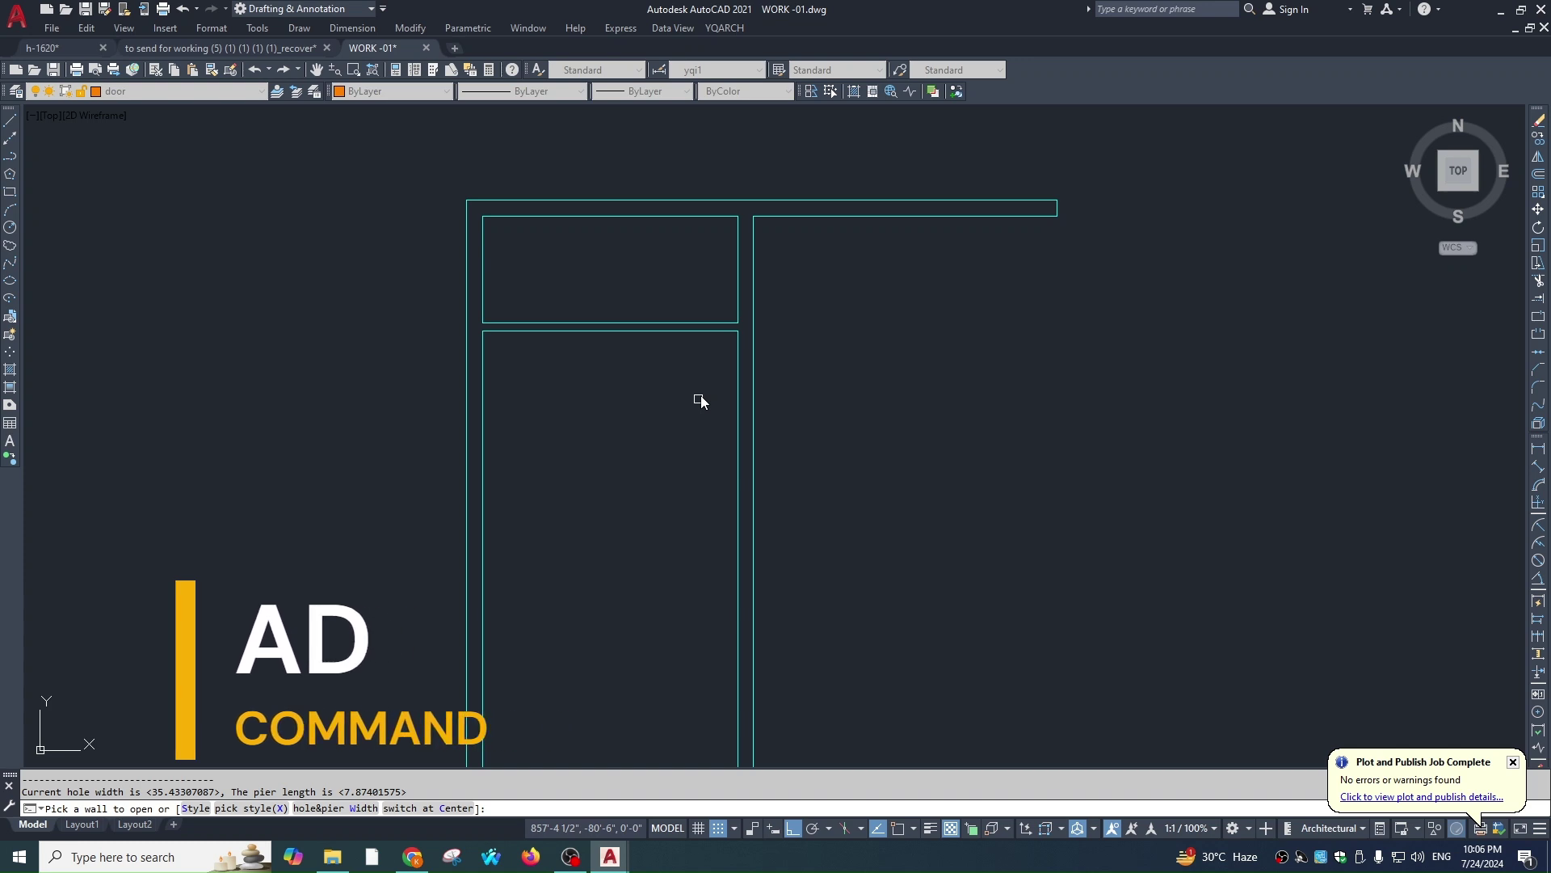
{"action": "type", "text": "w"}
{"action": "key", "text": "Return"}
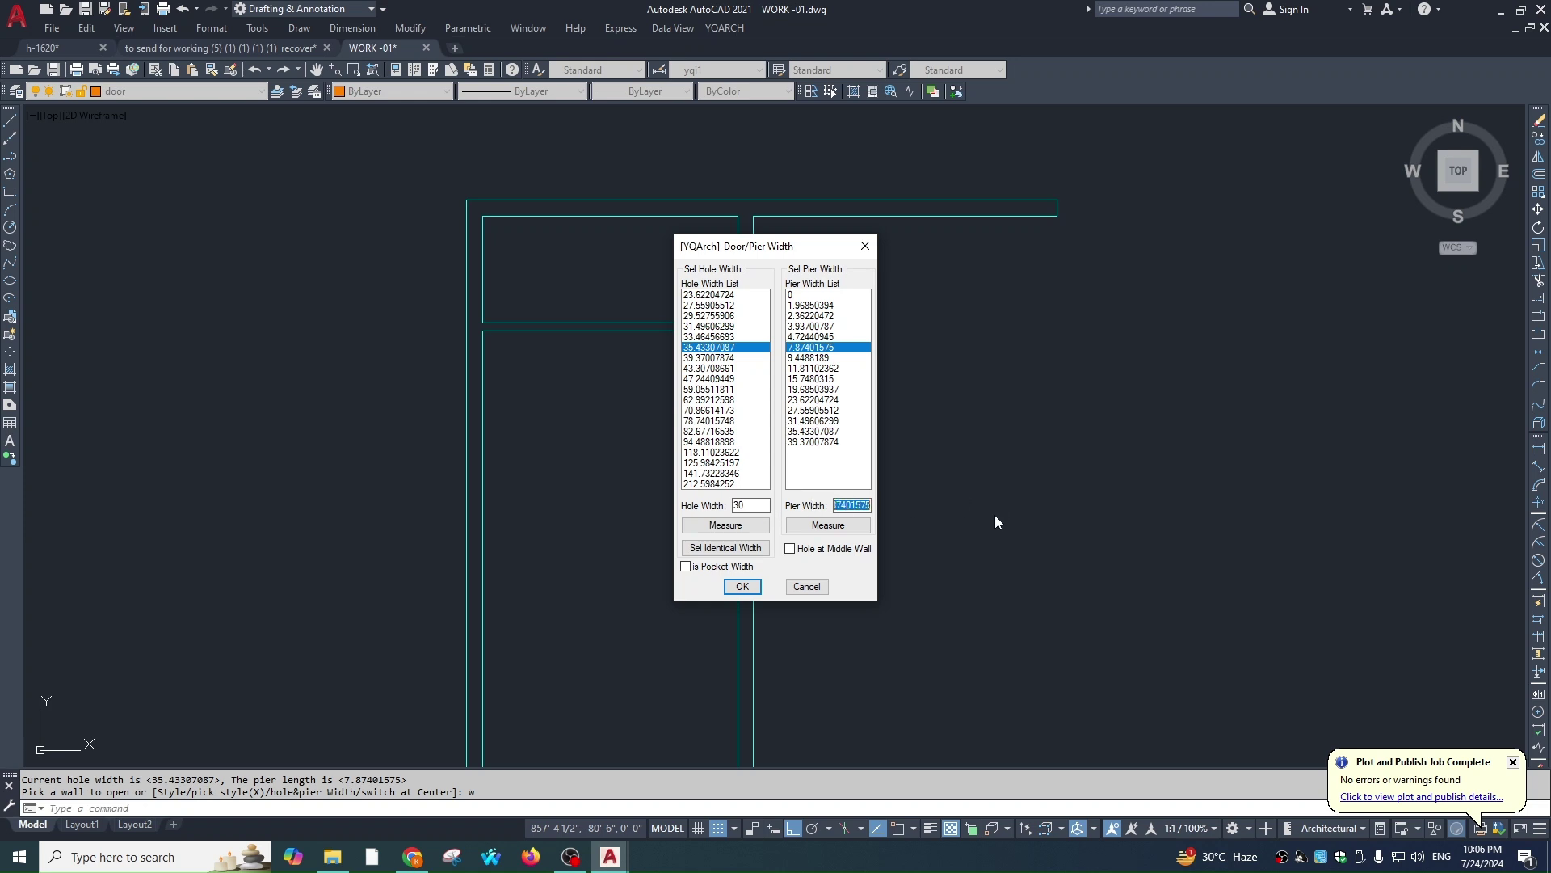
{"action": "type", "text": "4.5"}
{"action": "left_click", "coordinate": [741, 587]}
{"action": "left_click", "coordinate": [513, 326]}
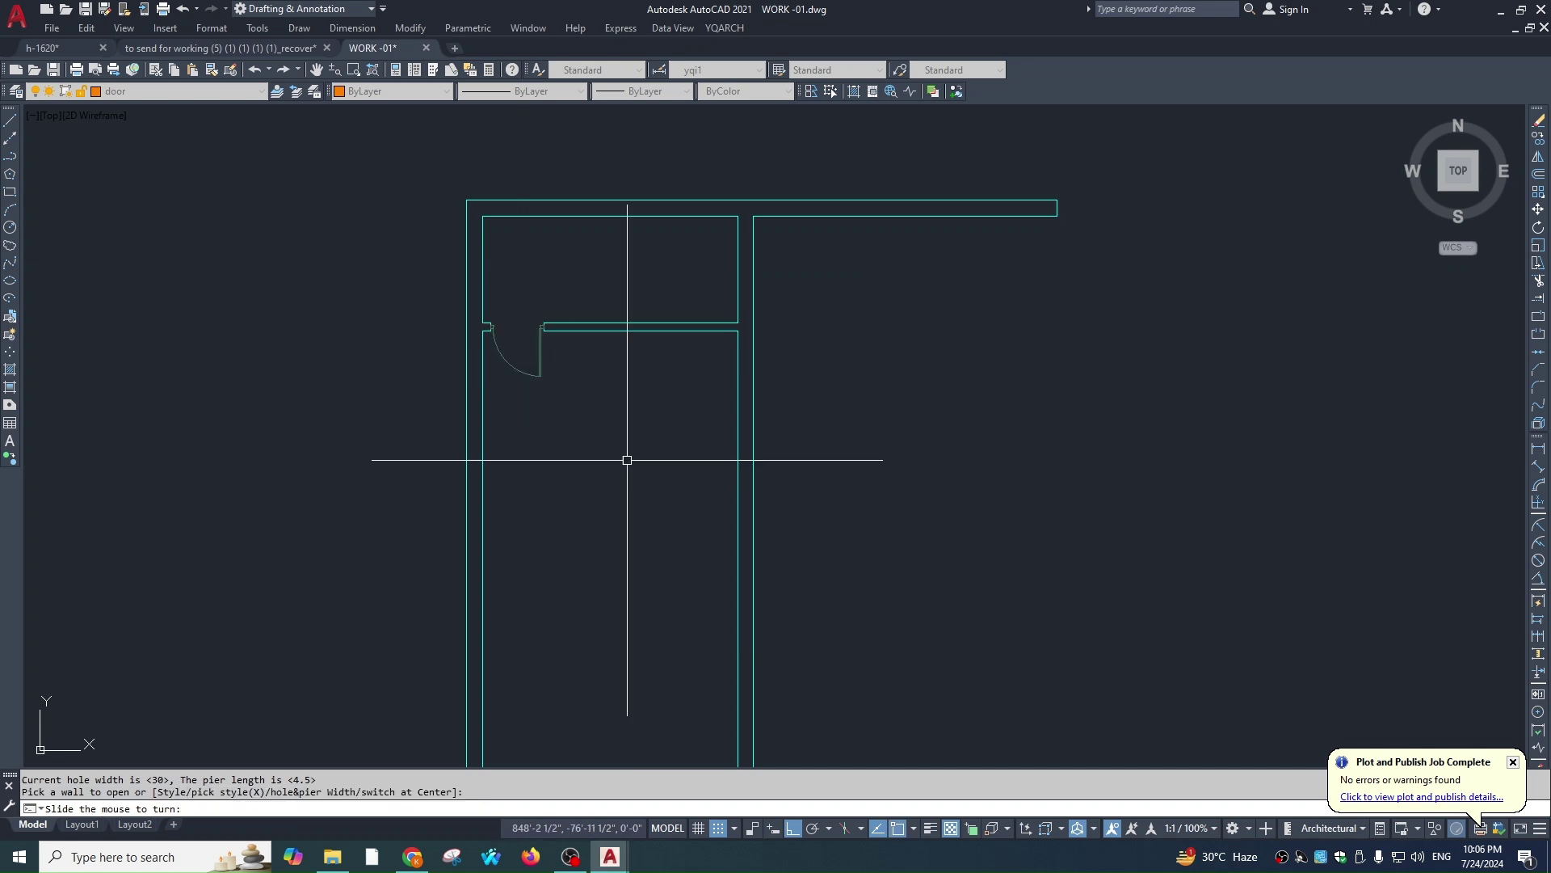
{"action": "left_click", "coordinate": [521, 286]}
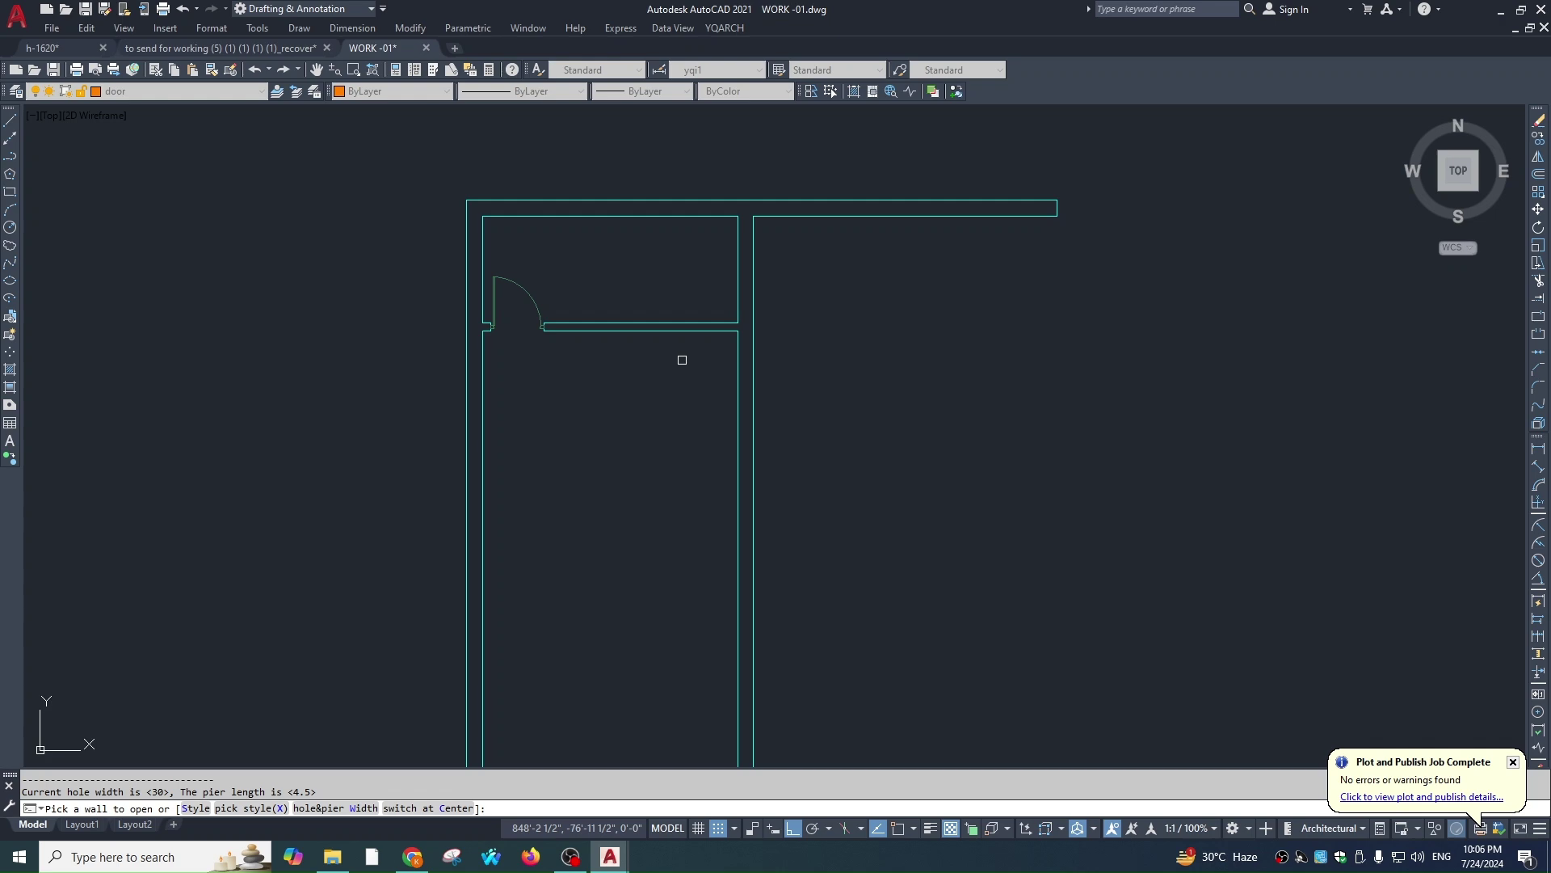
{"action": "key", "text": "Escape"}
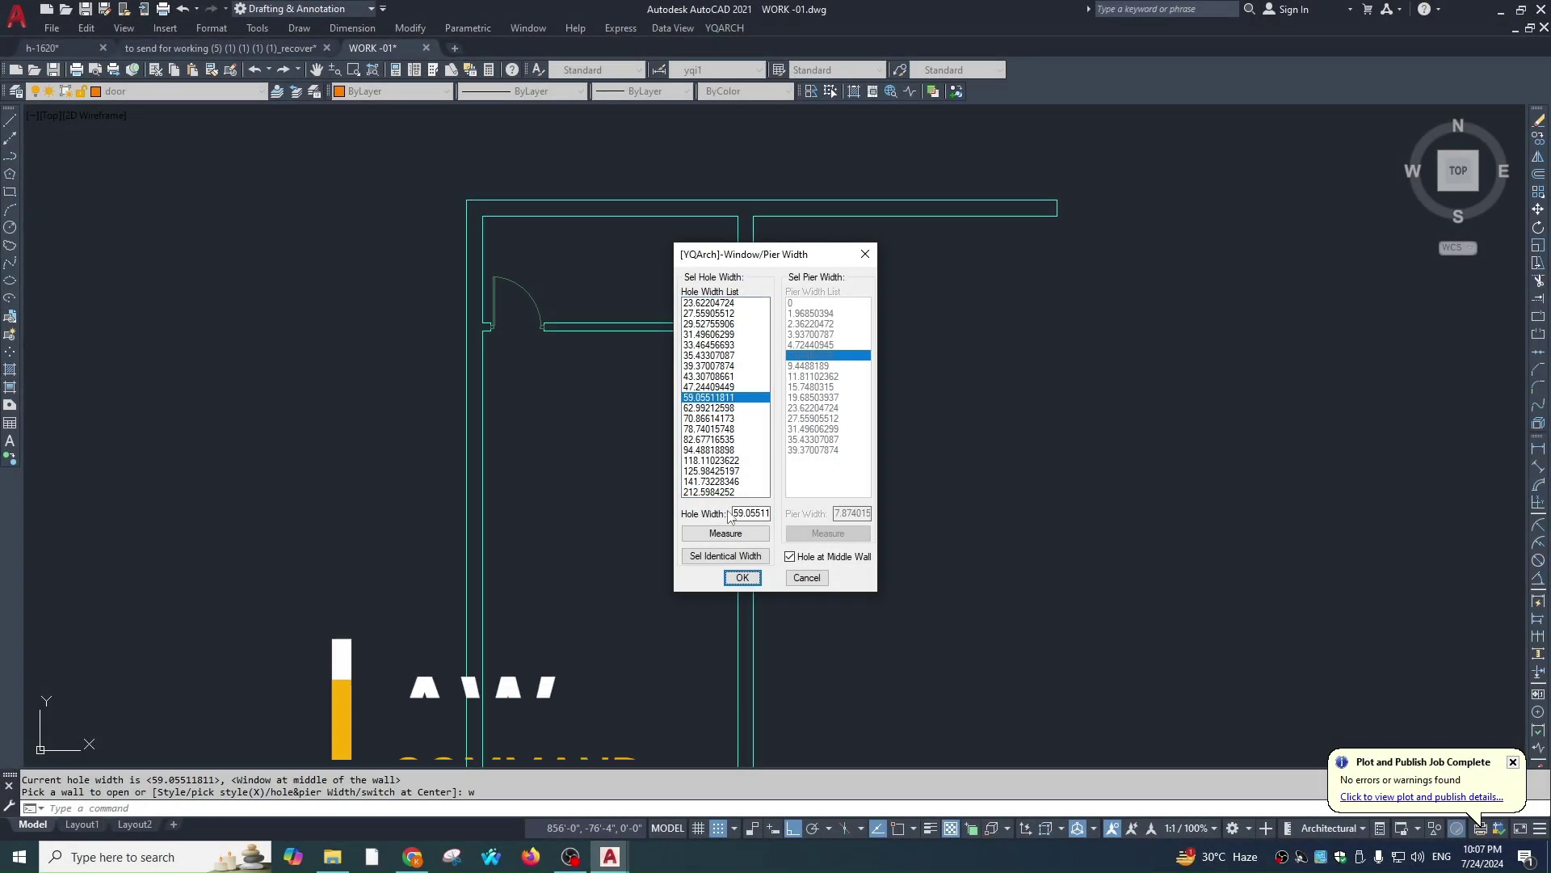
Insert a window with hole width 72 at the middle of the top room's upper wall
{"action": "double_click", "coordinate": [735, 513]}
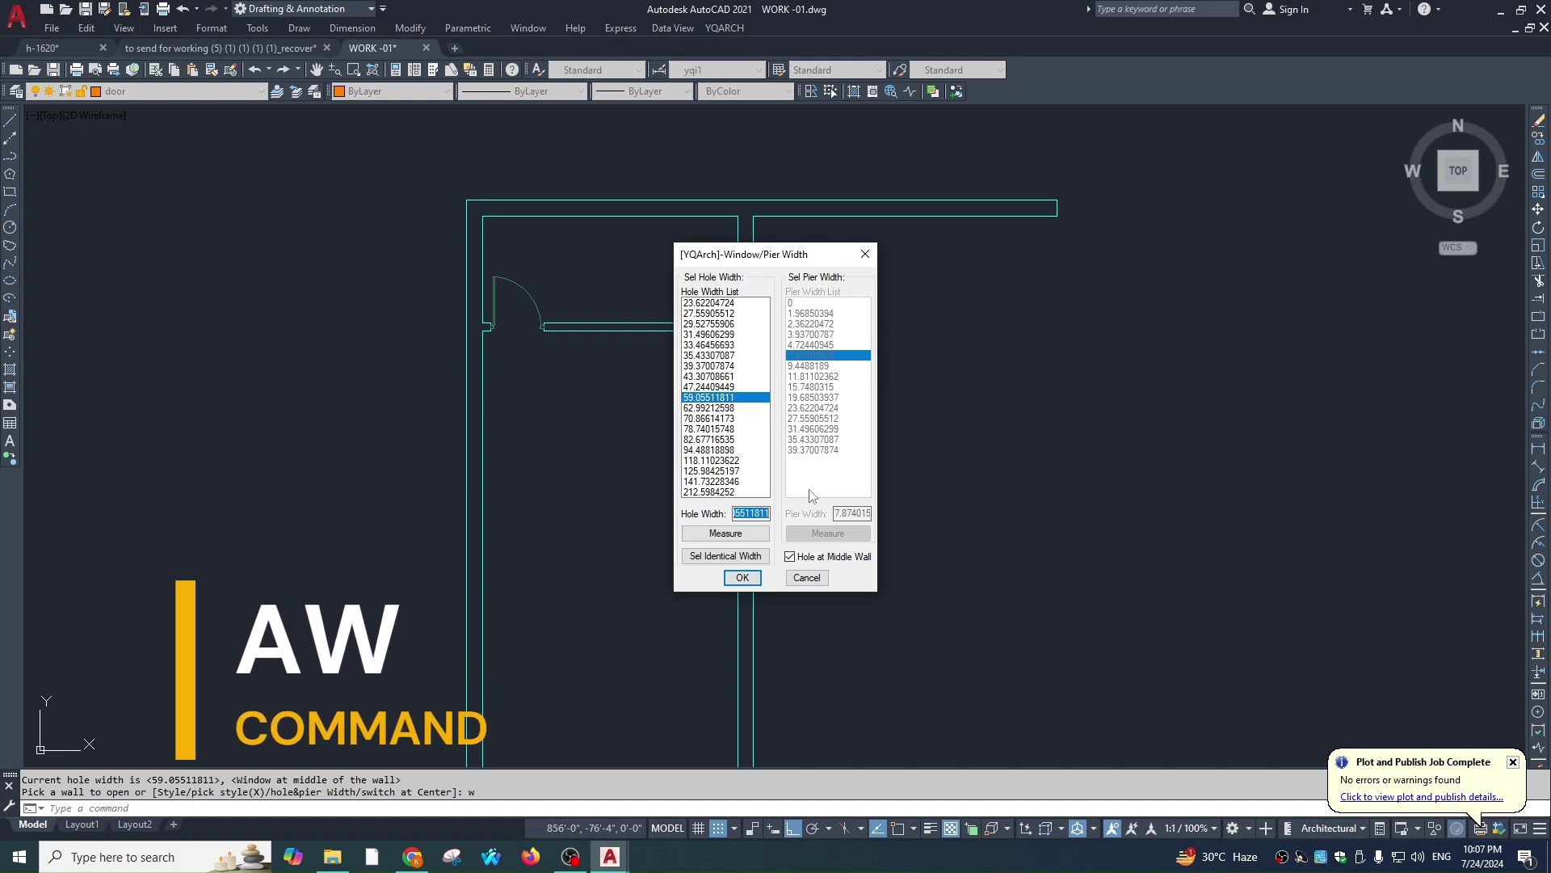
{"action": "type", "text": "72"}
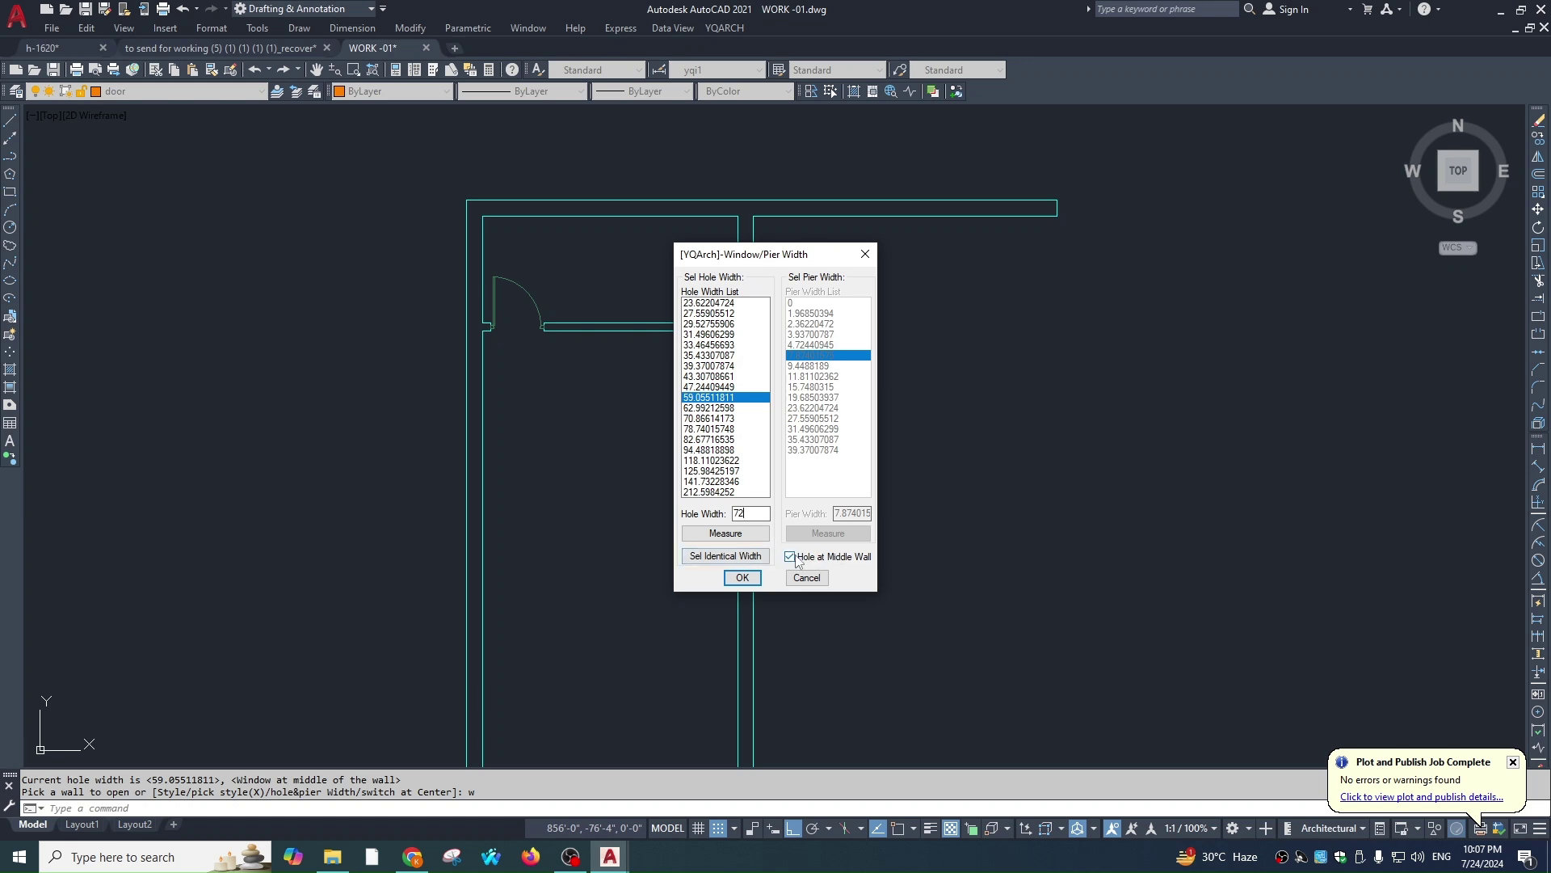
{"action": "left_click", "coordinate": [745, 578]}
{"action": "left_click", "coordinate": [632, 215]}
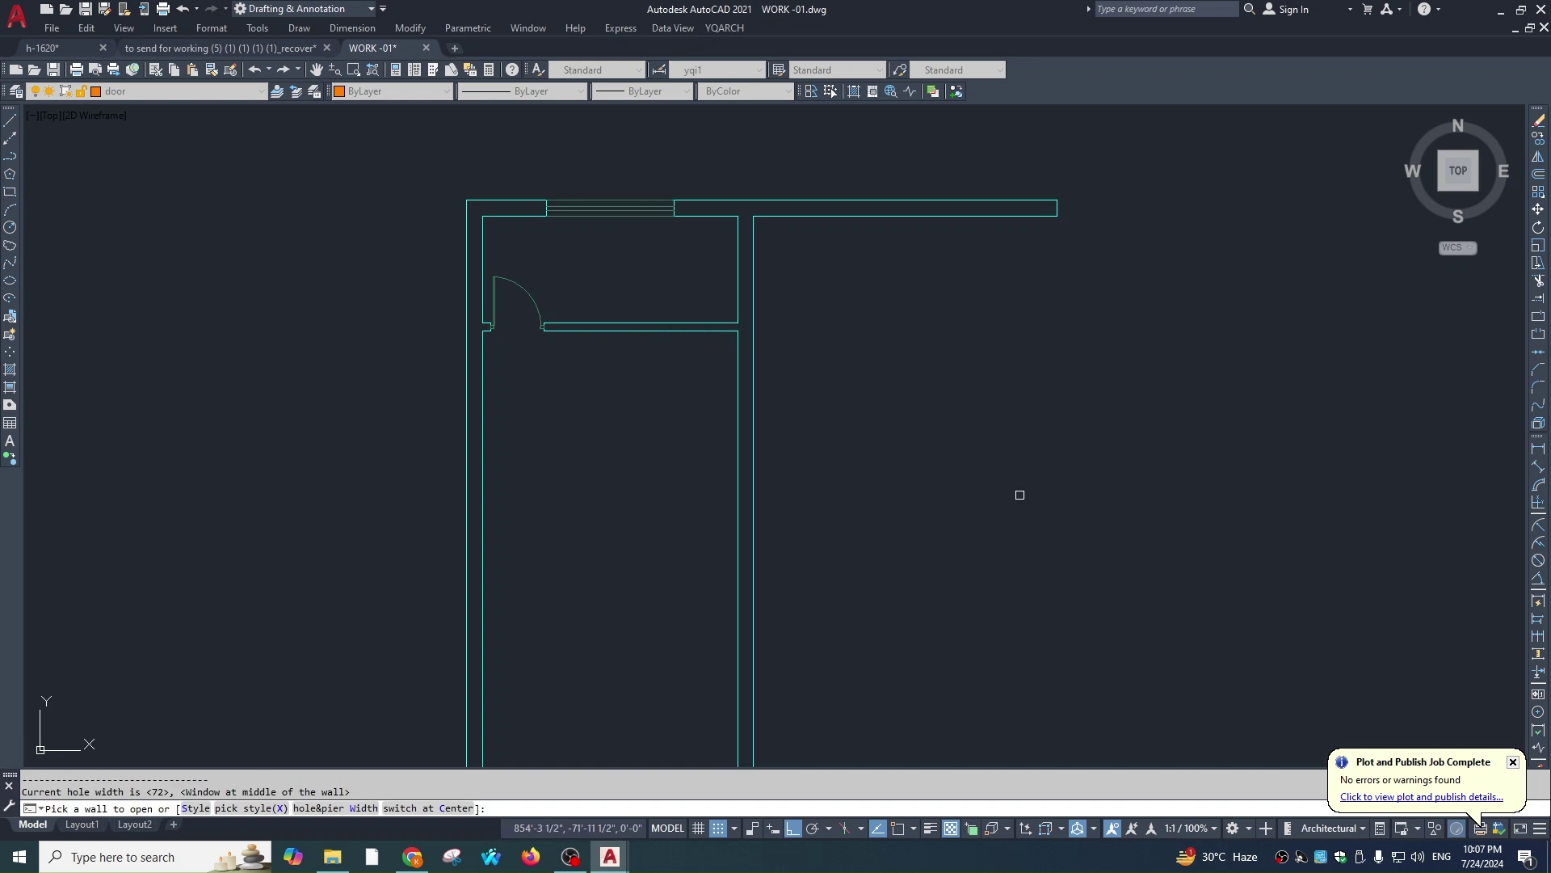
{"action": "key", "text": "Escape"}
{"action": "type", "text": "dli"}
{"action": "key", "text": "Return"}
{"action": "key", "text": "Return"}
{"action": "left_click", "coordinate": [631, 211]}
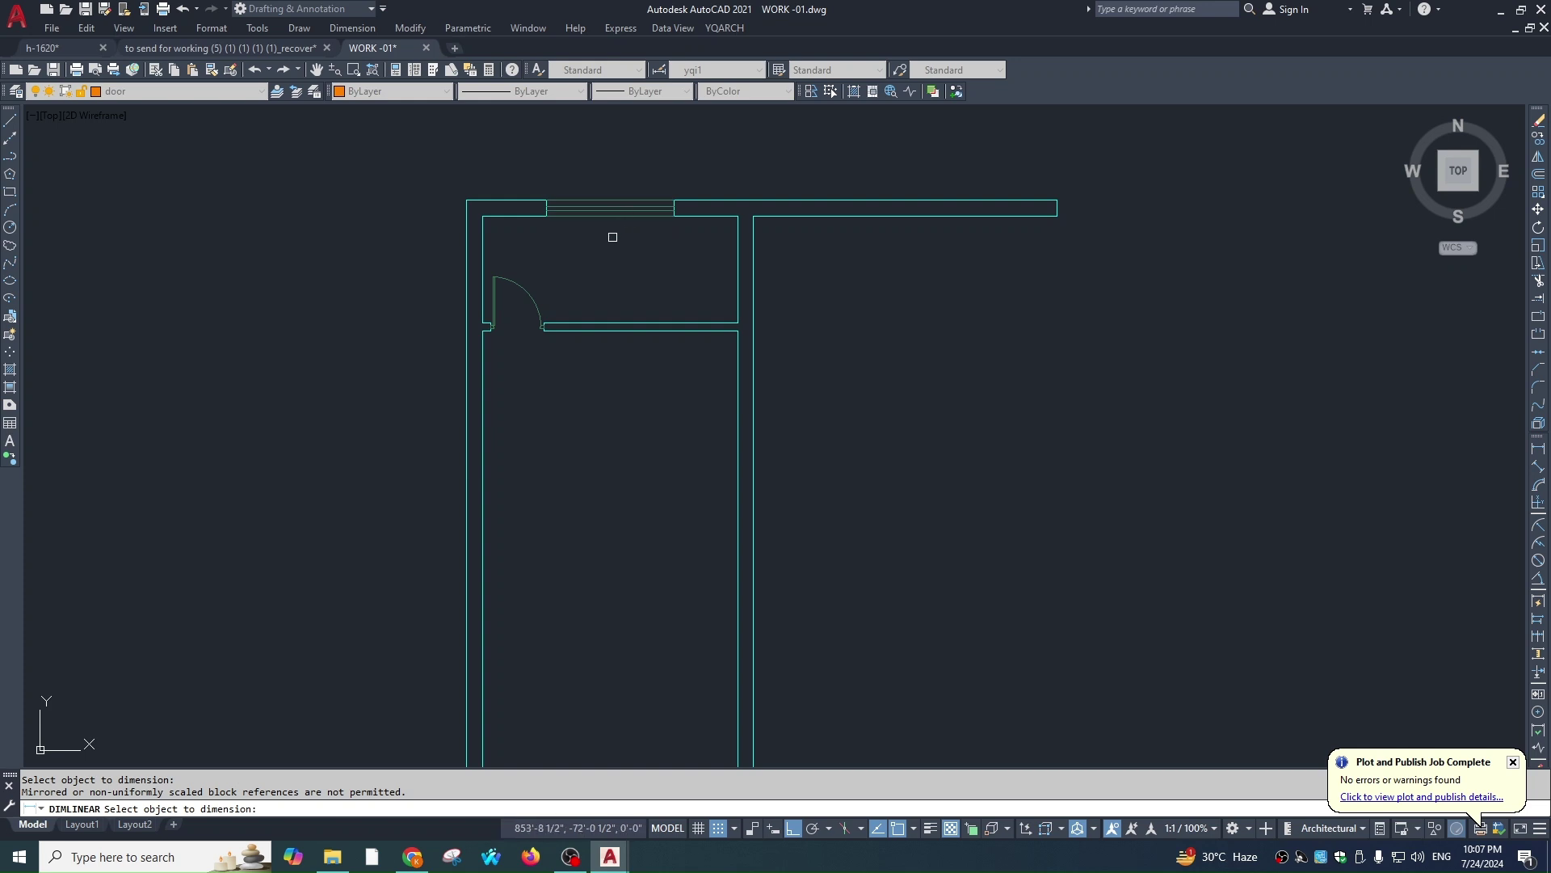
{"action": "key", "text": "Escape"}
Add a linear dimension between the window opening's two inner corners, just below the upper wall
{"action": "type", "text": "dli"}
{"action": "key", "text": "Return"}
{"action": "left_click", "coordinate": [675, 215]}
{"action": "left_click", "coordinate": [546, 216]}
{"action": "left_click", "coordinate": [622, 231]}
{"action": "scroll", "coordinate": [622, 259], "scroll_direction": "up", "scroll_amount": 5}
{"action": "key", "text": "Escape"}
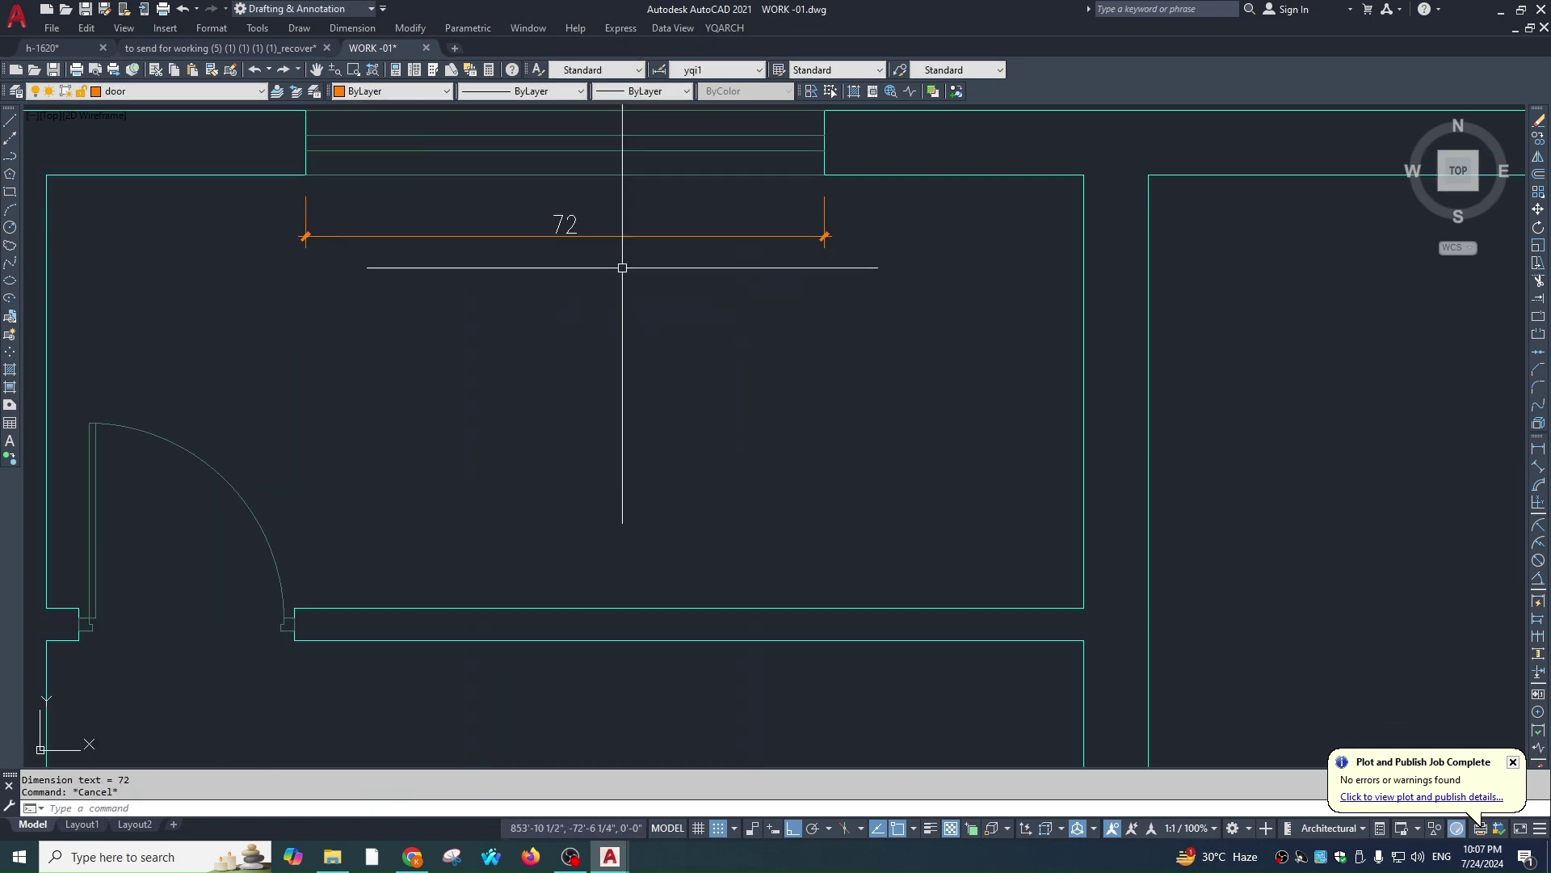
Select the window's dimension and switch it to the dimension style that displays feet
{"action": "left_click", "coordinate": [684, 151]}
{"action": "left_click", "coordinate": [635, 292]}
{"action": "key", "text": "Escape"}
{"action": "key", "text": "Escape"}
{"action": "left_click", "coordinate": [620, 219]}
{"action": "left_click", "coordinate": [604, 251]}
{"action": "left_click", "coordinate": [715, 70]}
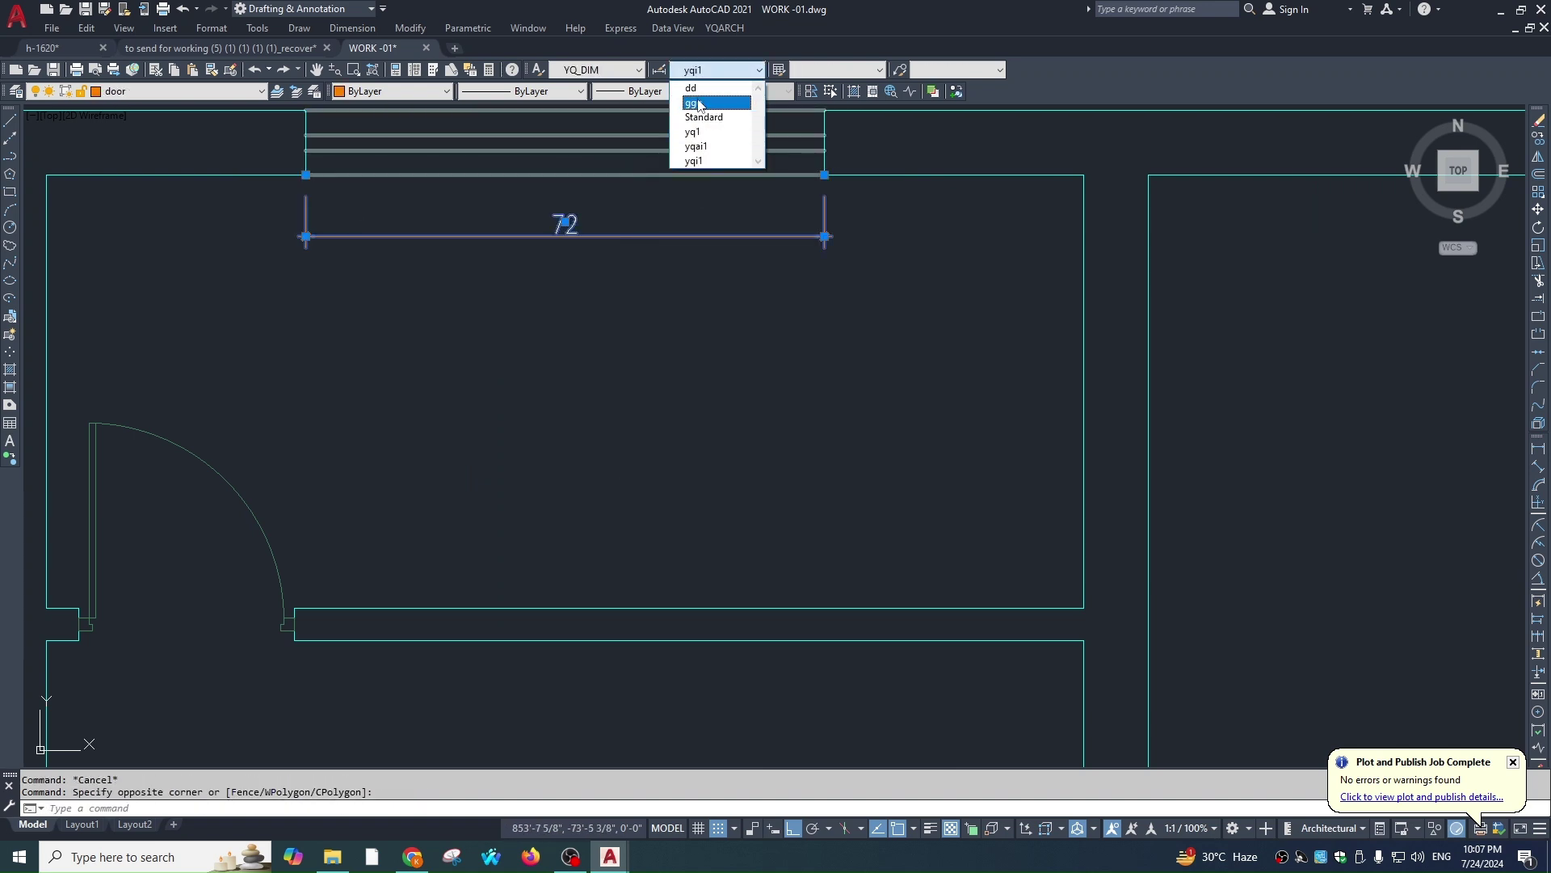
{"action": "left_click", "coordinate": [711, 109]}
{"action": "key", "text": "Escape"}
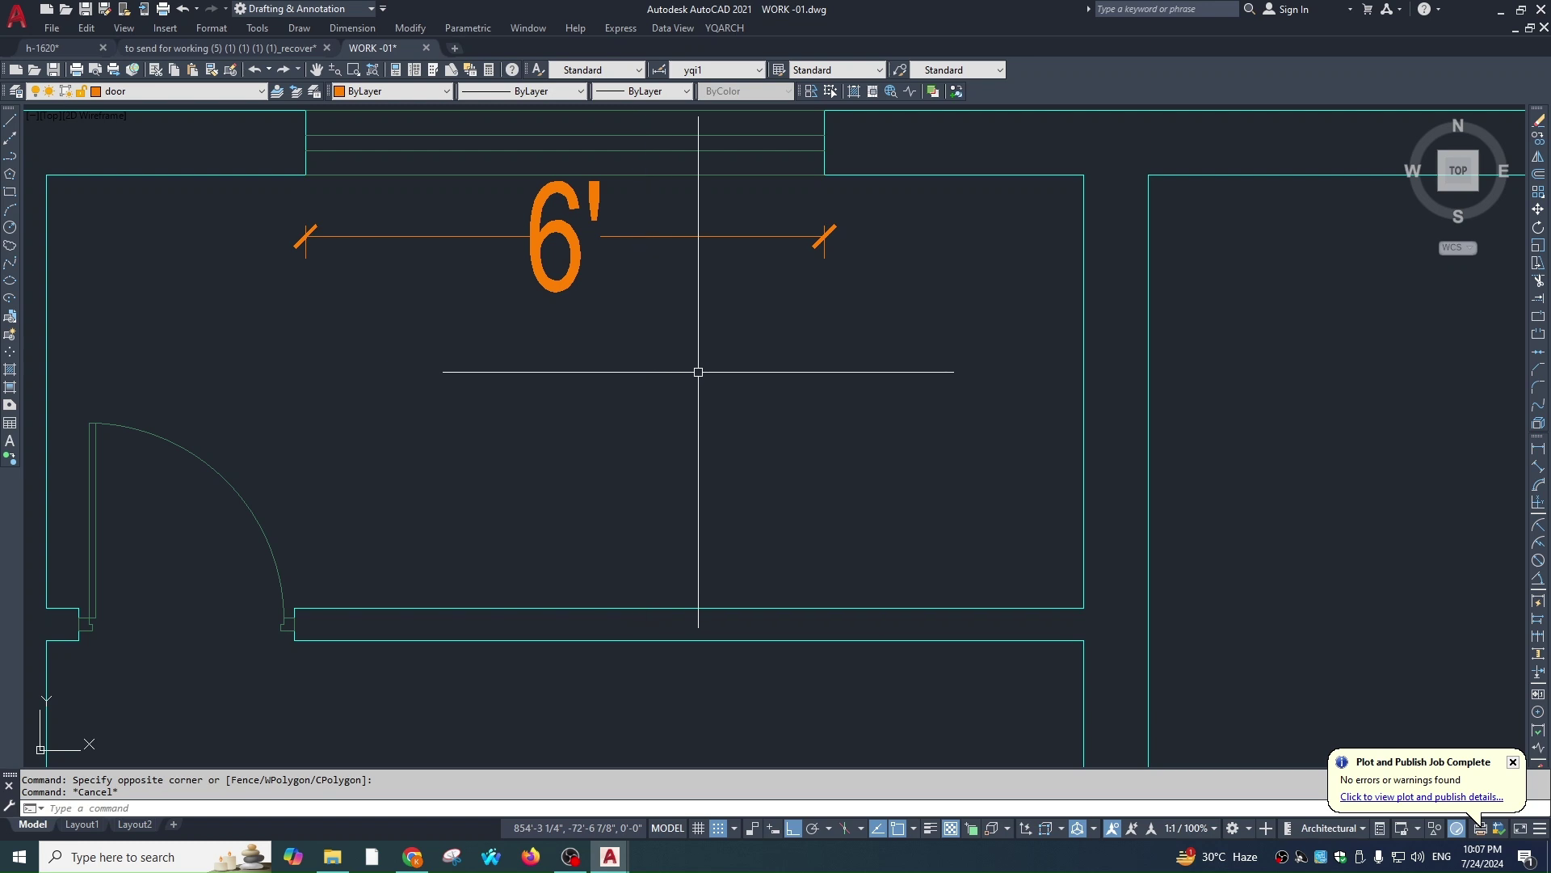
Erase the dimension below the window
{"action": "key", "text": "Escape"}
{"action": "scroll", "coordinate": [745, 334], "scroll_direction": "down", "scroll_amount": 8}
{"action": "left_click", "coordinate": [720, 307]}
{"action": "type", "text": "e"}
{"action": "key", "text": "Return"}
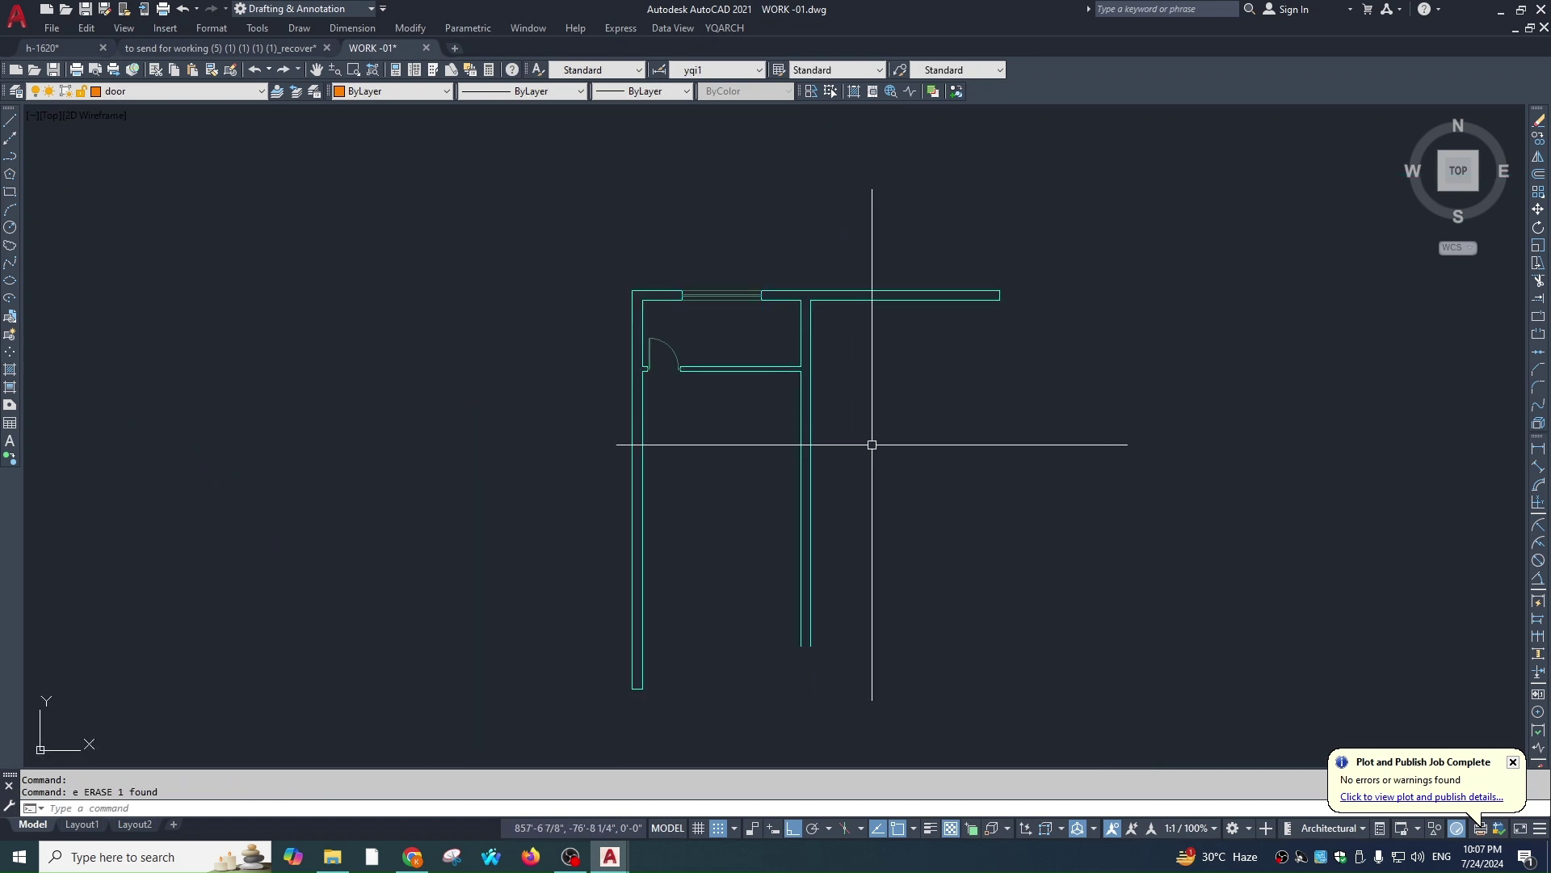
Offset the partition wall with the door 12' downward using the WWO wall offset command
{"action": "middle_click_drag", "start_coordinate": [762, 509], "coordinate": [758, 450]}
{"action": "key", "text": "Escape"}
{"action": "key", "text": "Escape"}
{"action": "scroll", "coordinate": [860, 408], "scroll_direction": "up", "scroll_amount": 2}
{"action": "scroll", "coordinate": [876, 346], "scroll_direction": "down", "scroll_amount": 2}
{"action": "scroll", "coordinate": [793, 318], "scroll_direction": "up", "scroll_amount": 2}
{"action": "type", "text": "wwo"}
{"action": "key", "text": "Return"}
{"action": "type", "text": "12'"}
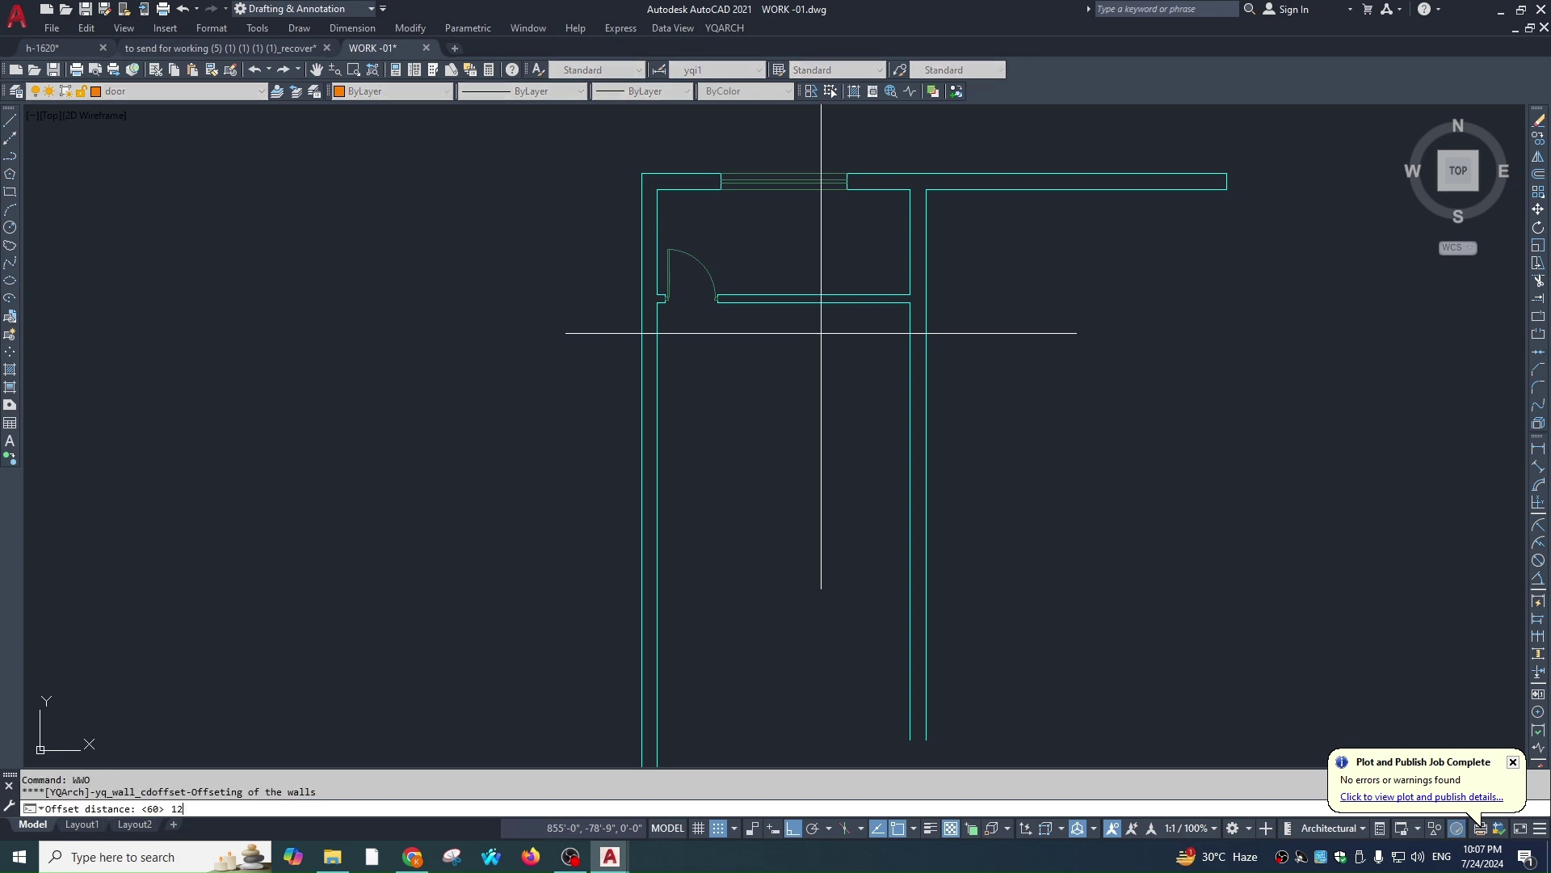
{"action": "key", "text": "Return"}
{"action": "left_click", "coordinate": [789, 295]}
{"action": "left_click", "coordinate": [807, 492]}
{"action": "middle_click_drag", "start_coordinate": [831, 493], "coordinate": [832, 417]}
{"action": "key", "text": "Escape"}
{"action": "type", "text": "ex"}
{"action": "key", "text": "Return"}
{"action": "key", "text": "Escape"}
{"action": "key", "text": "Escape"}
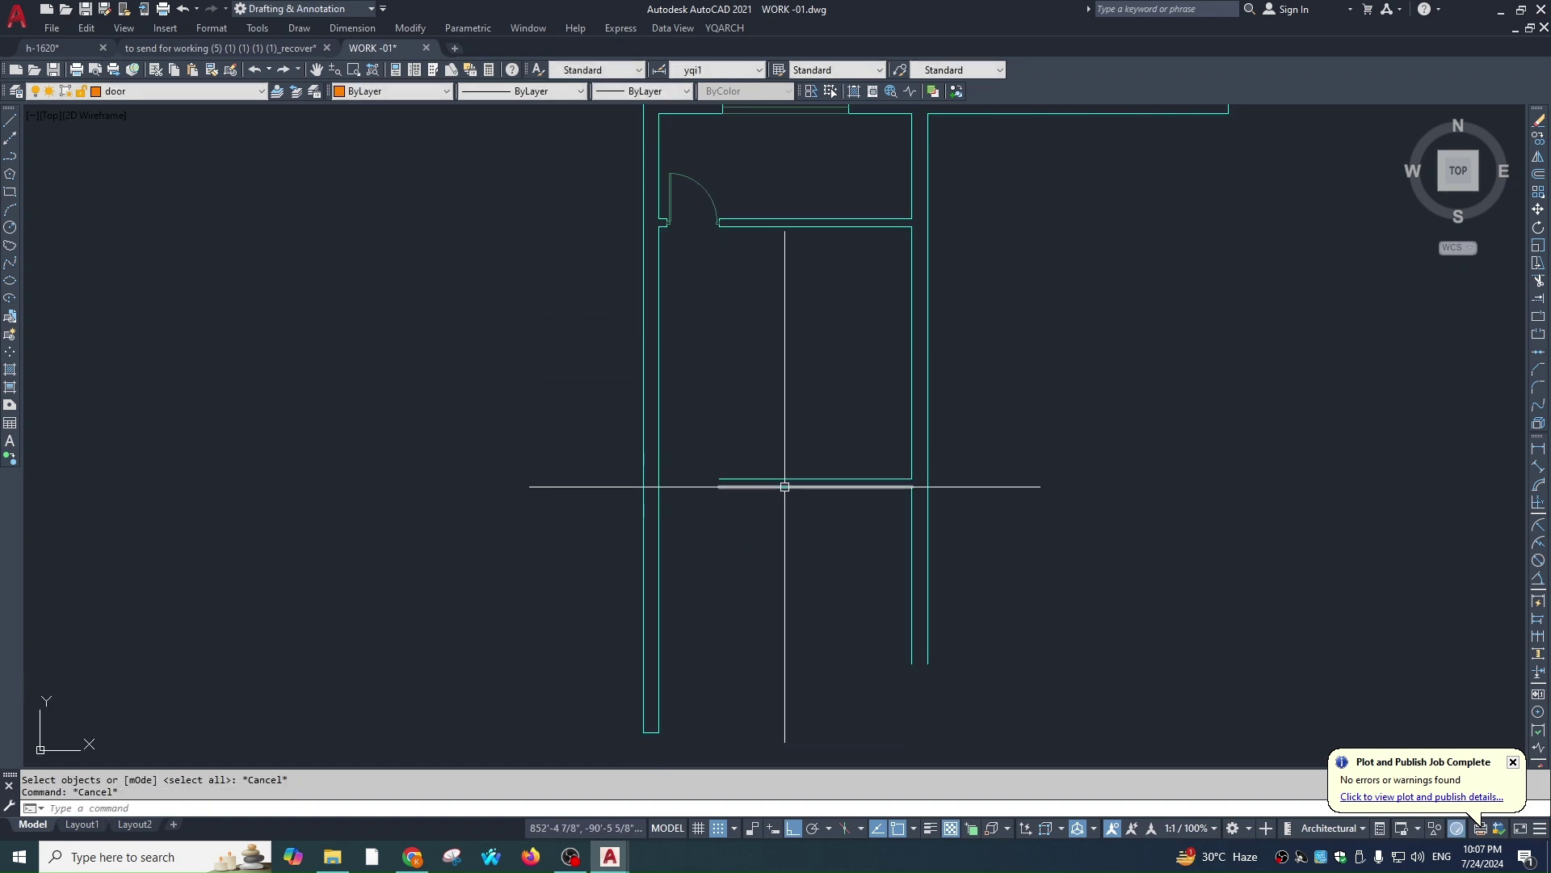
Change the new lower horizontal wall's thickness to 9 with the WWT command, keeping its upper side in place
{"action": "type", "text": "t"}
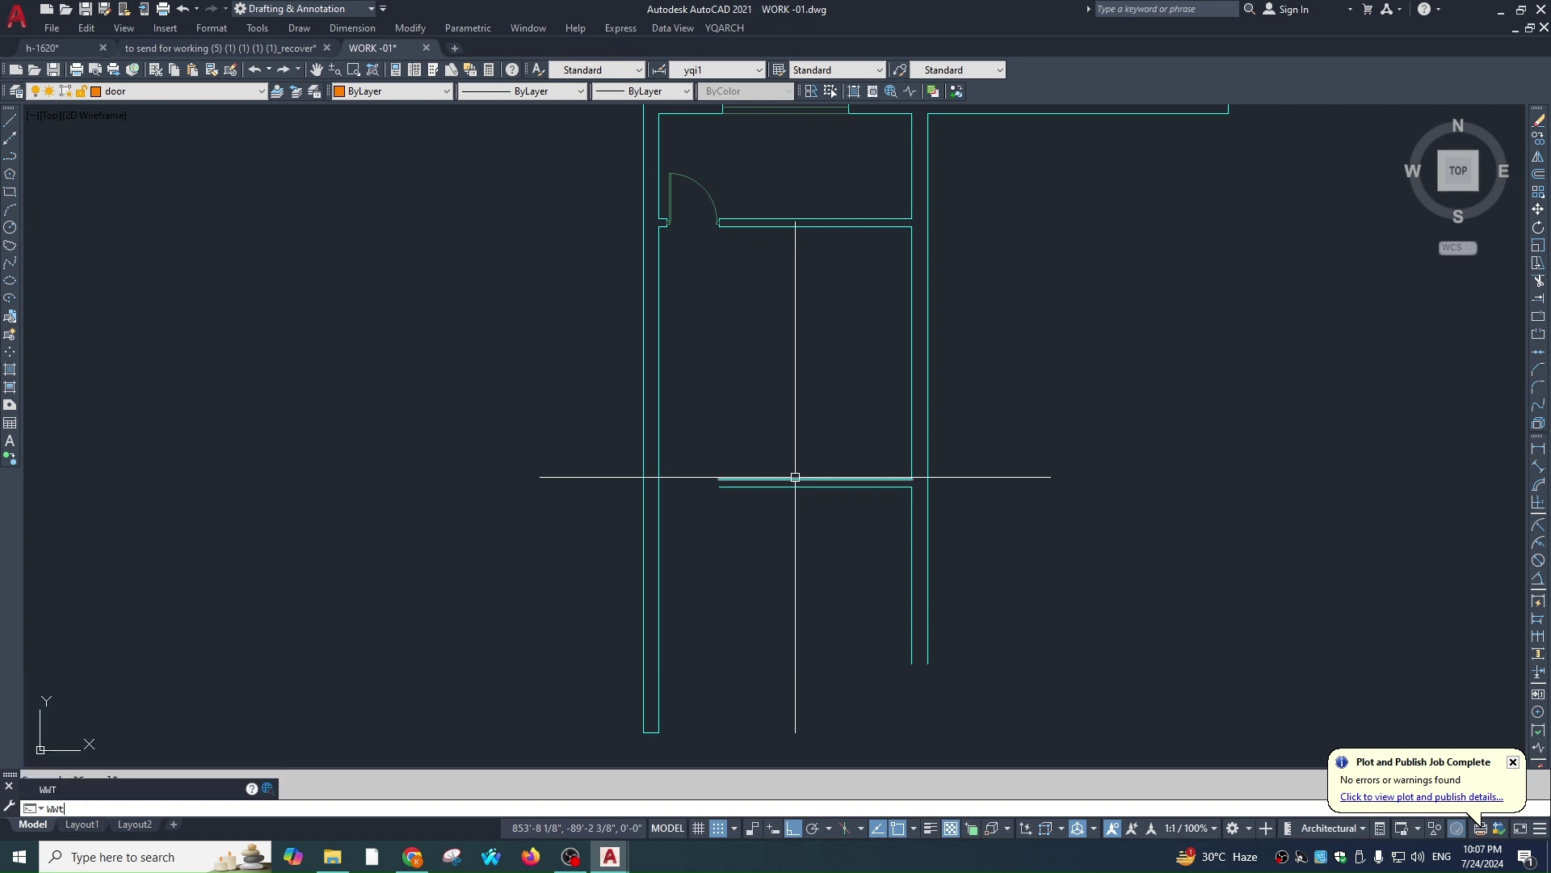
{"action": "key", "text": "Return"}
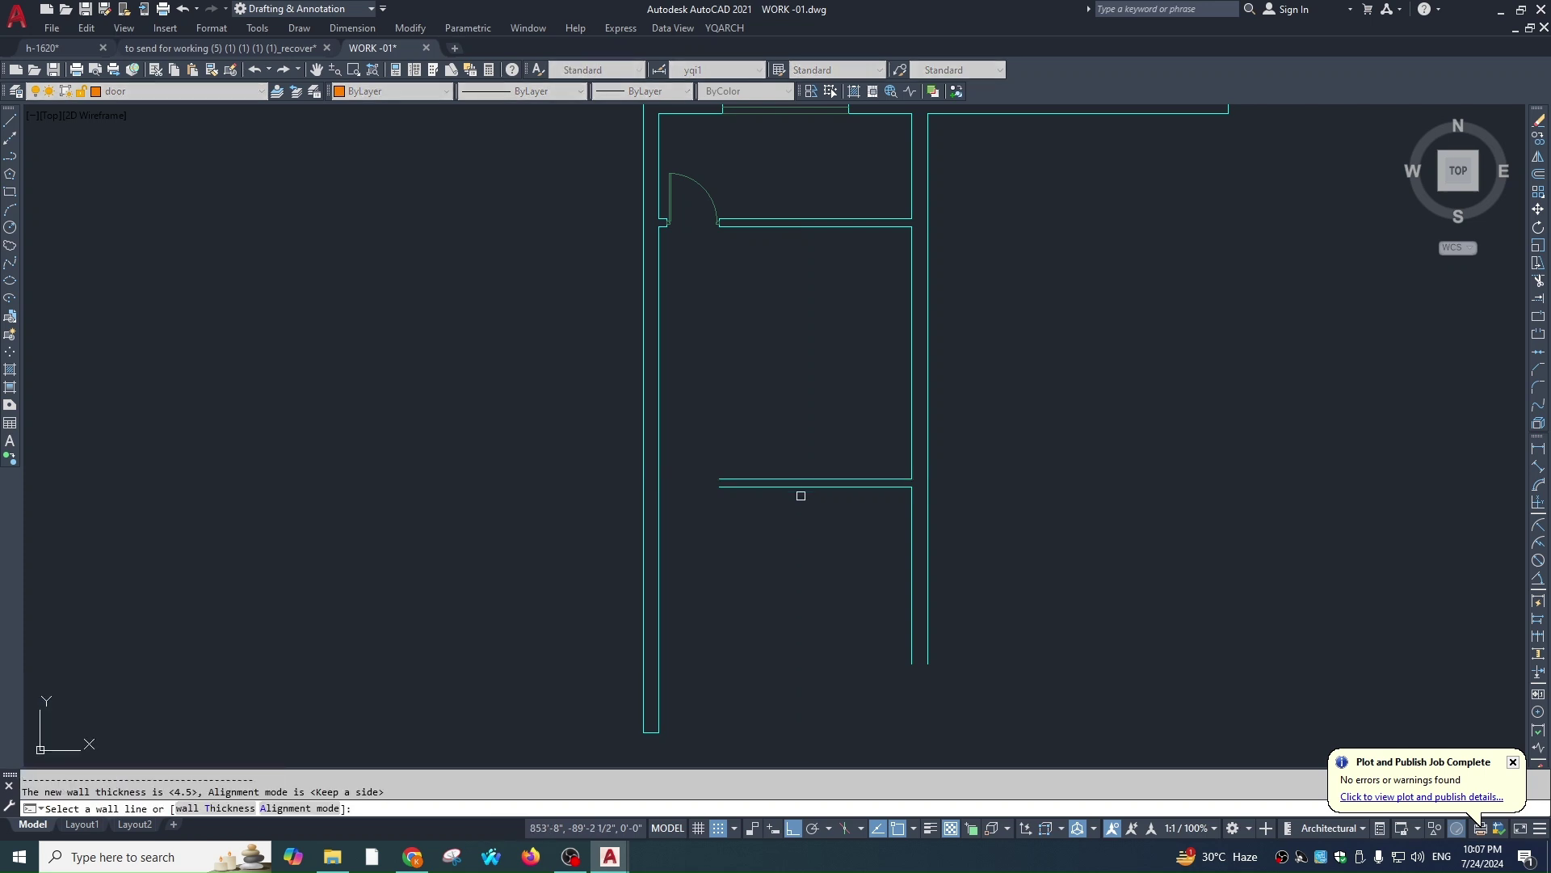
{"action": "type", "text": "t"}
{"action": "key", "text": "Return"}
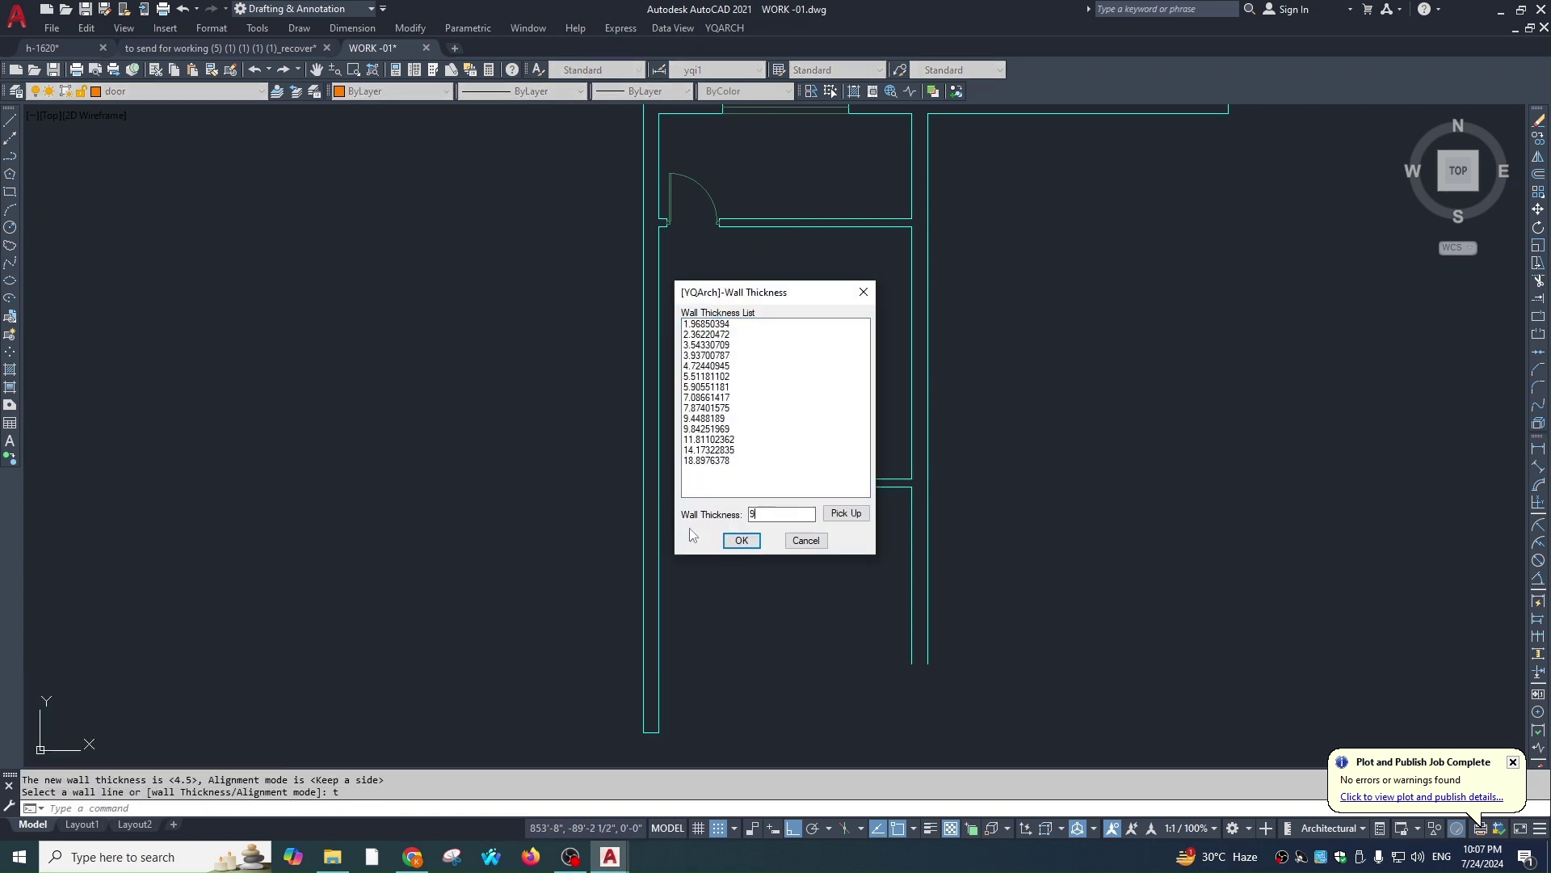
{"action": "left_click", "coordinate": [732, 544]}
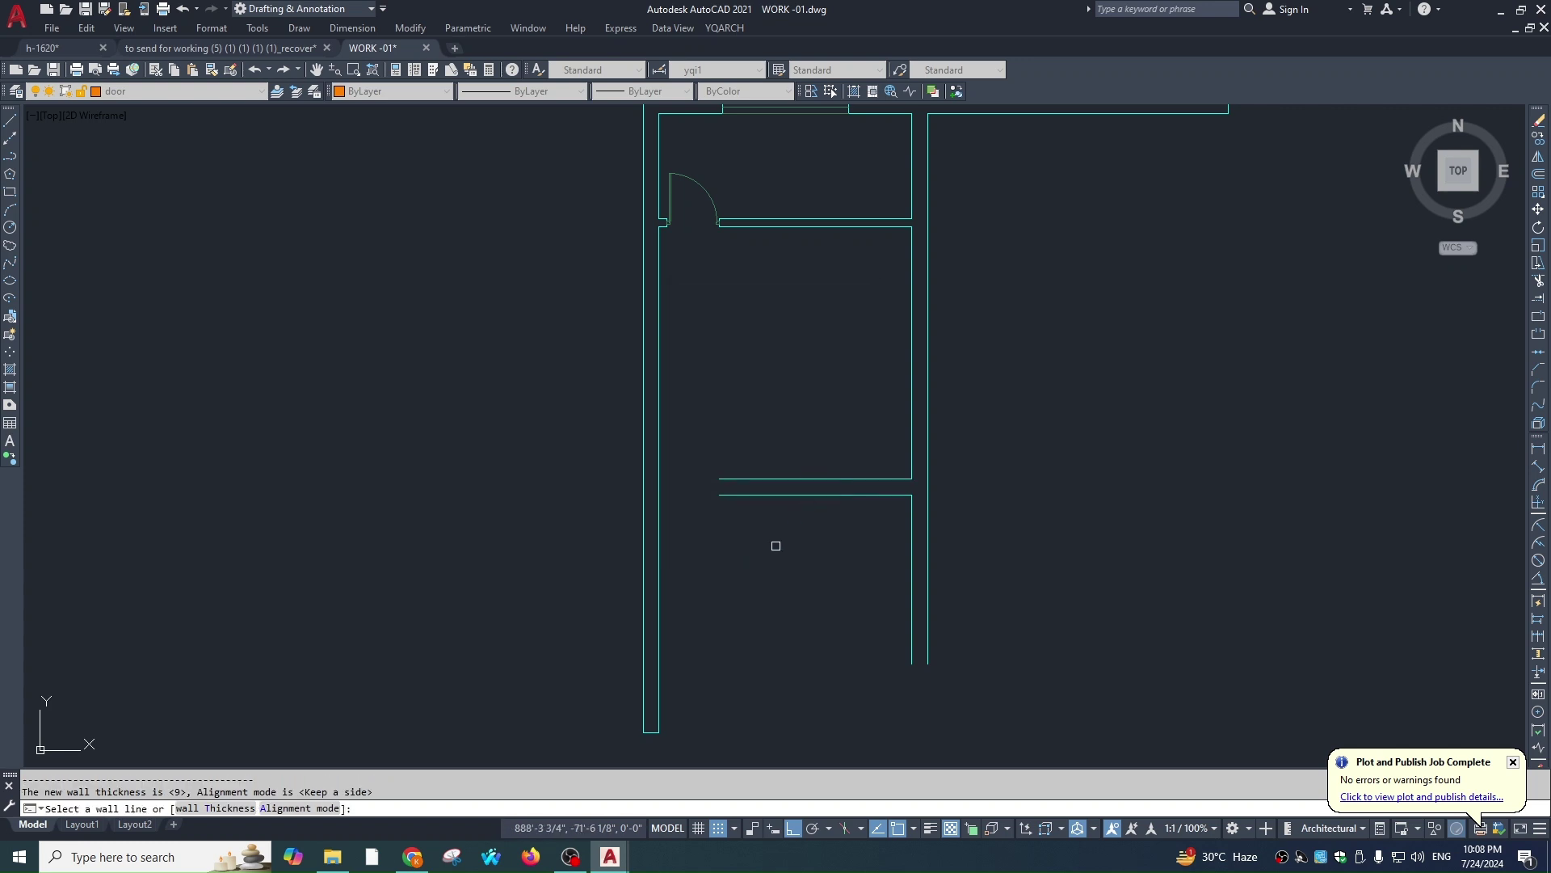
{"action": "key", "text": "Escape"}
Extend both lines of the lower horizontal wall to the left outer wall's inner face
{"action": "type", "text": "ex"}
{"action": "key", "text": "space"}
{"action": "key", "text": "space"}
{"action": "left_click", "coordinate": [749, 437]}
{"action": "left_click", "coordinate": [713, 607]}
{"action": "key", "text": "Escape"}
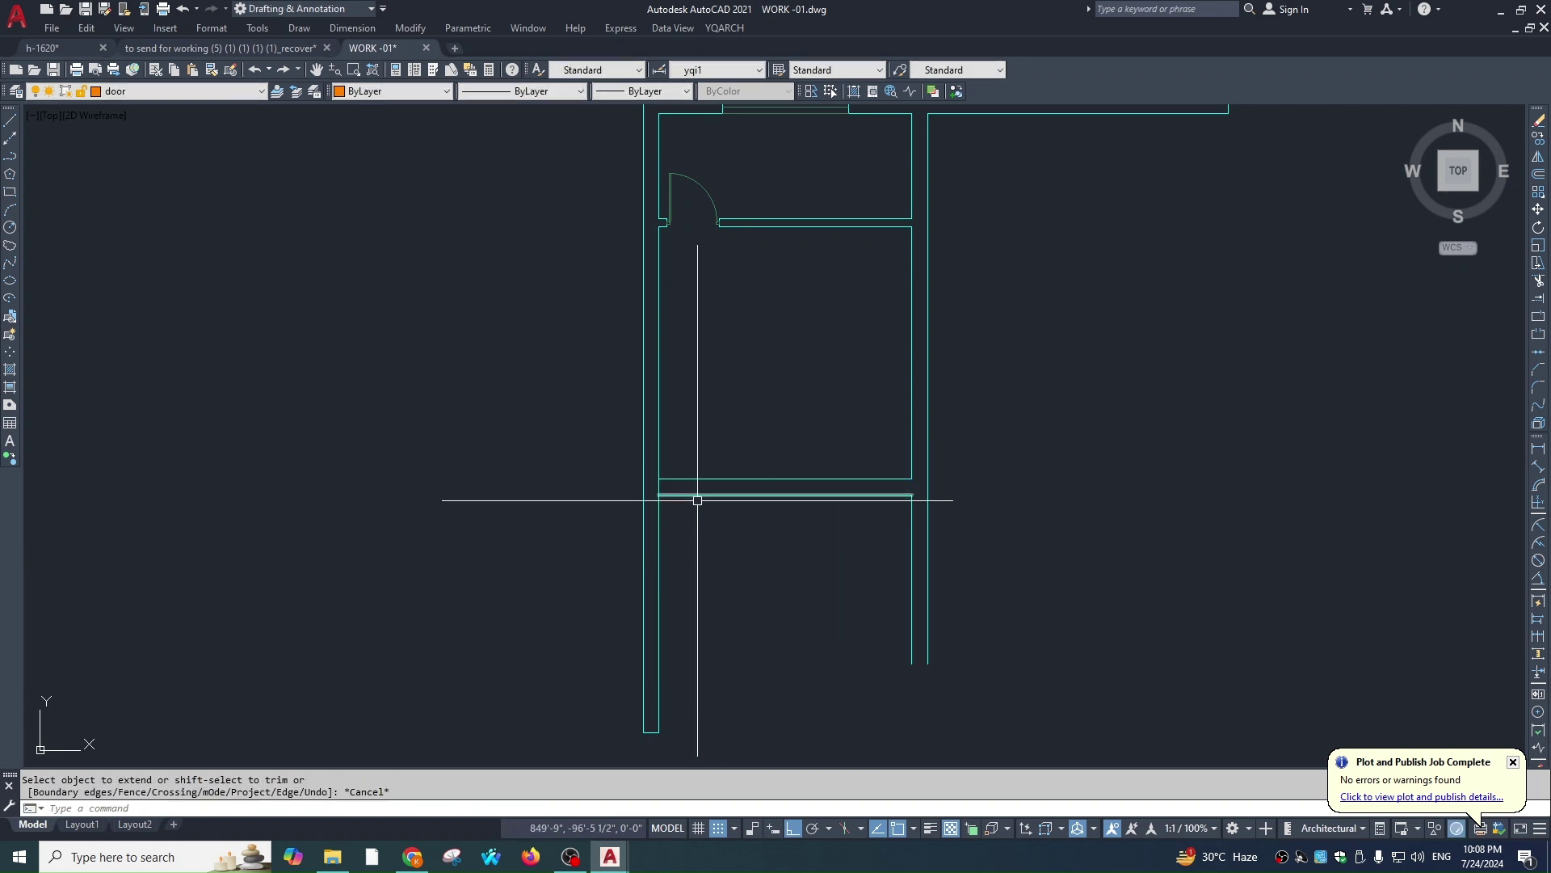
Trim the outer wall's inner line between the two lower wall lines to open the junction
{"action": "type", "text": "tr"}
{"action": "key", "text": "space"}
{"action": "key", "text": "space"}
{"action": "left_click", "coordinate": [656, 488]}
{"action": "left_click", "coordinate": [677, 489]}
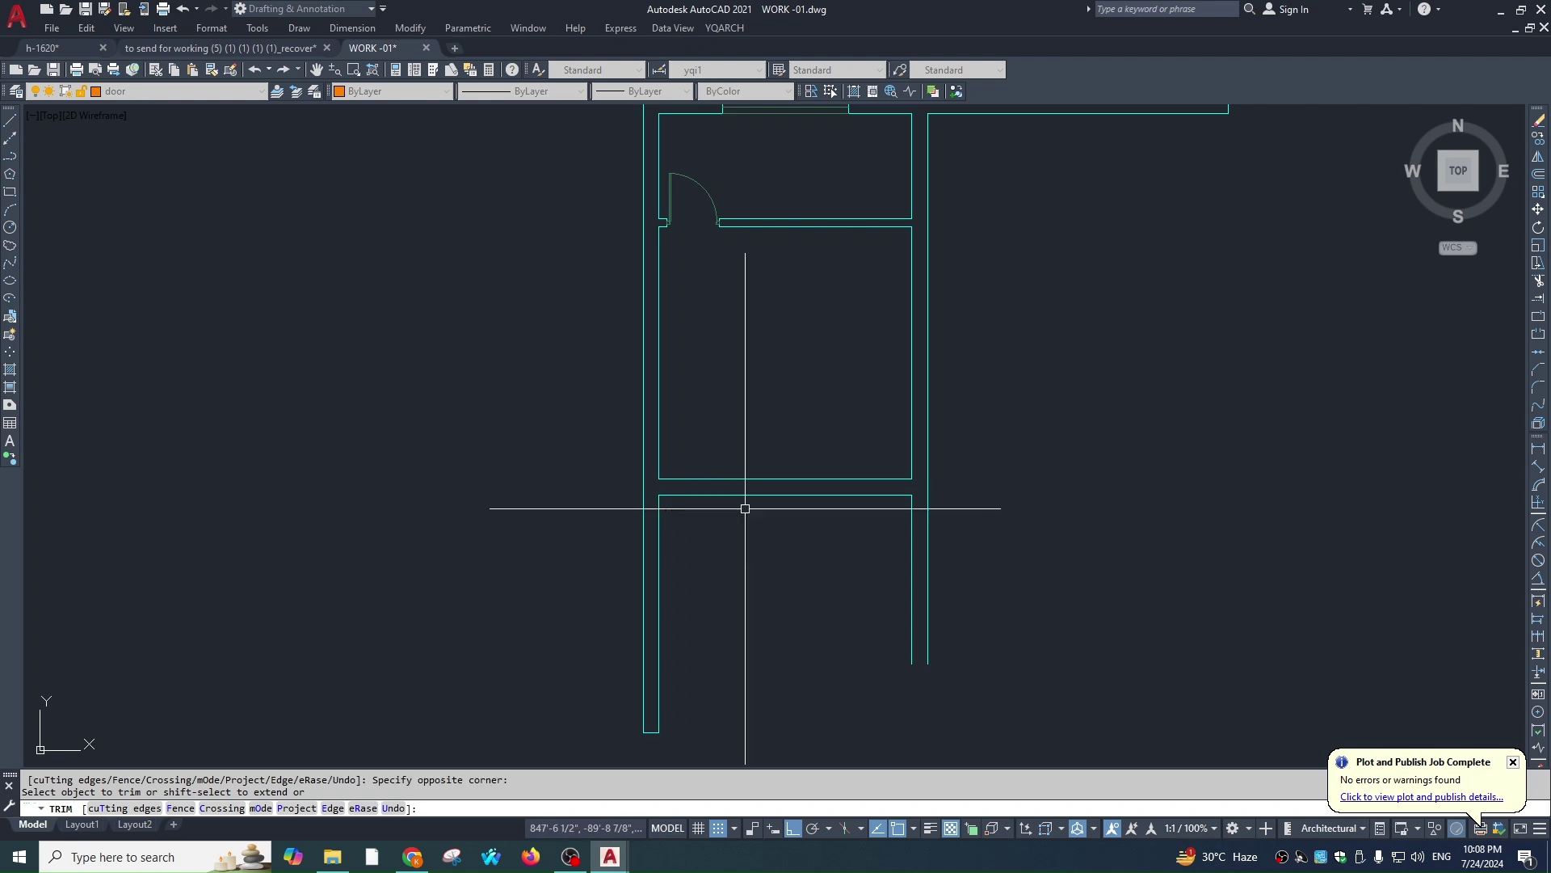
{"action": "key", "text": "Escape"}
Erase the short line crossing the second vertical wall beside the middle room
{"action": "middle_click_drag", "start_coordinate": [860, 540], "coordinate": [837, 538]}
{"action": "key", "text": "Escape"}
{"action": "scroll", "coordinate": [707, 517], "scroll_direction": "down", "scroll_amount": 2}
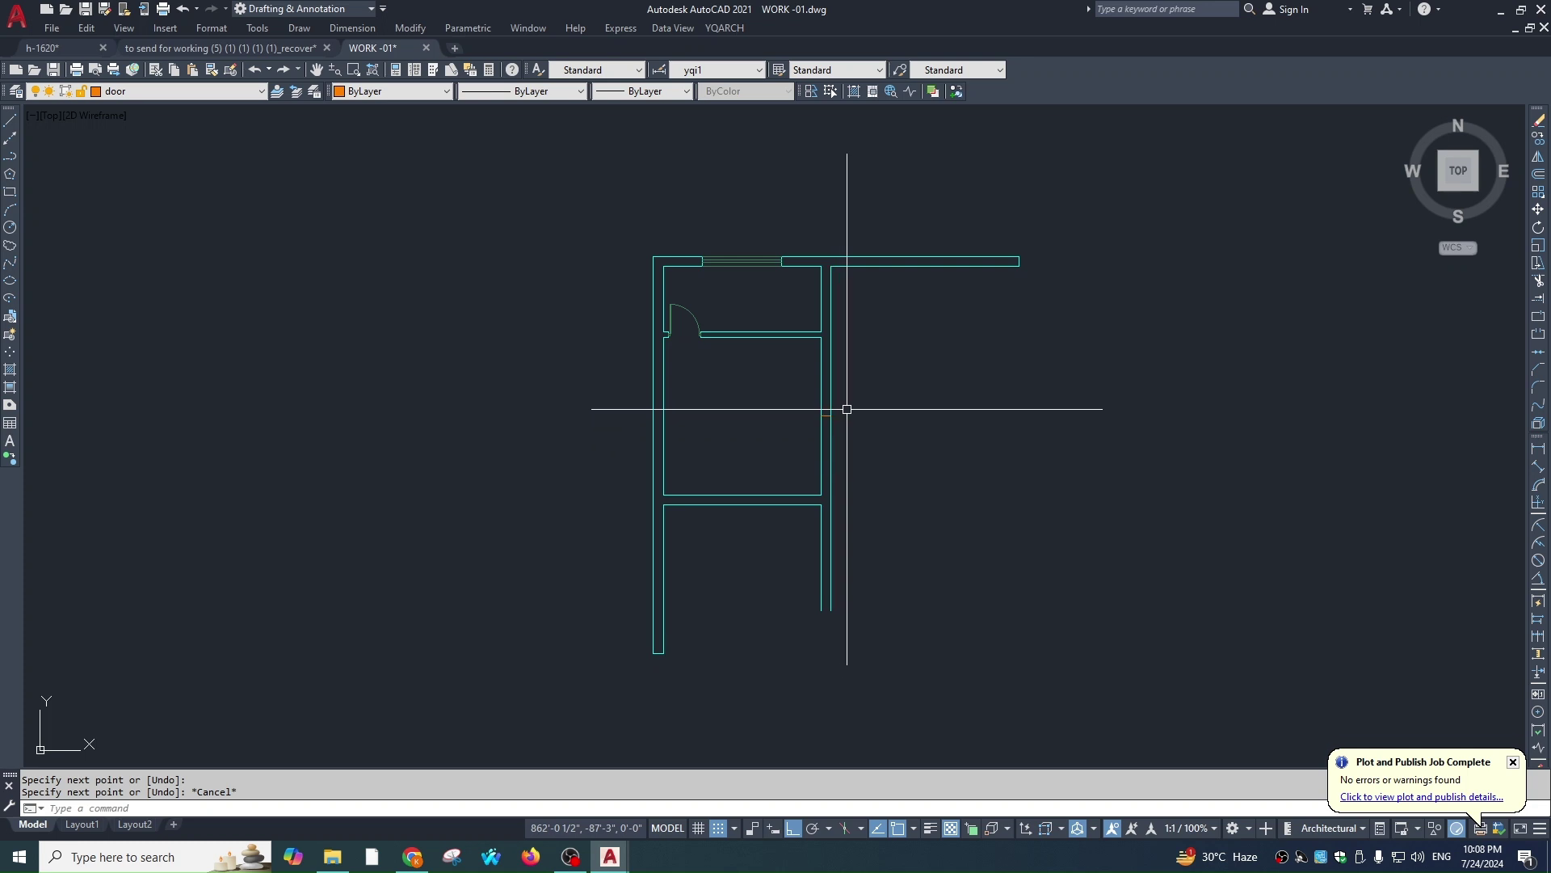
{"action": "left_click", "coordinate": [792, 404]}
{"action": "left_click", "coordinate": [865, 427]}
{"action": "type", "text": "e"}
{"action": "key", "text": "Return"}
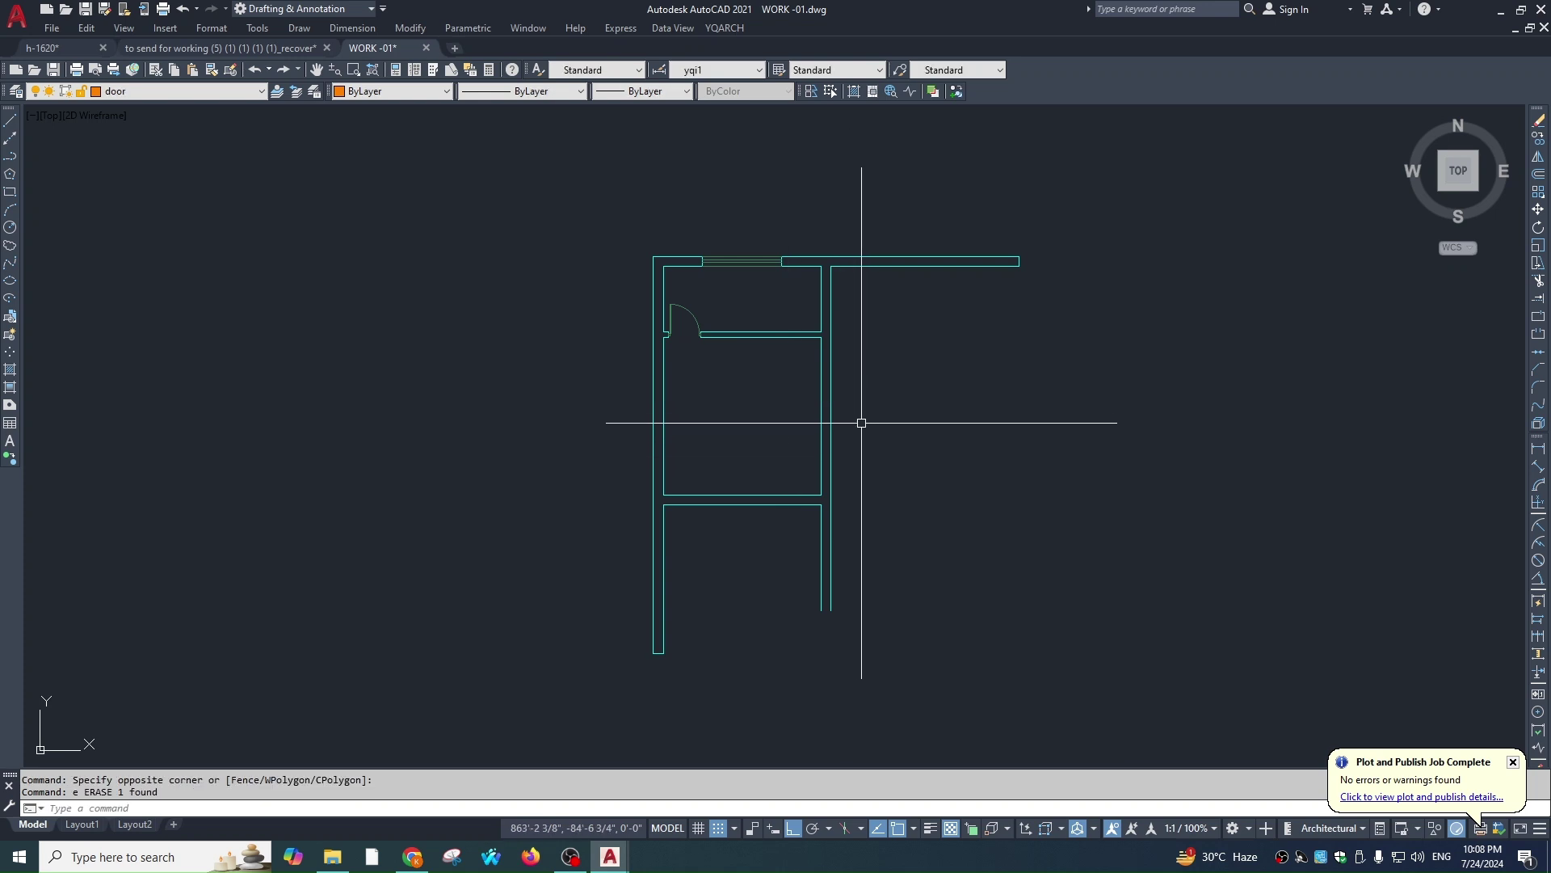
Cut a 60-wide door opening at the middle of the second vertical wall beside the middle room using the HO command
{"action": "type", "text": "h"}
{"action": "key", "text": "Return"}
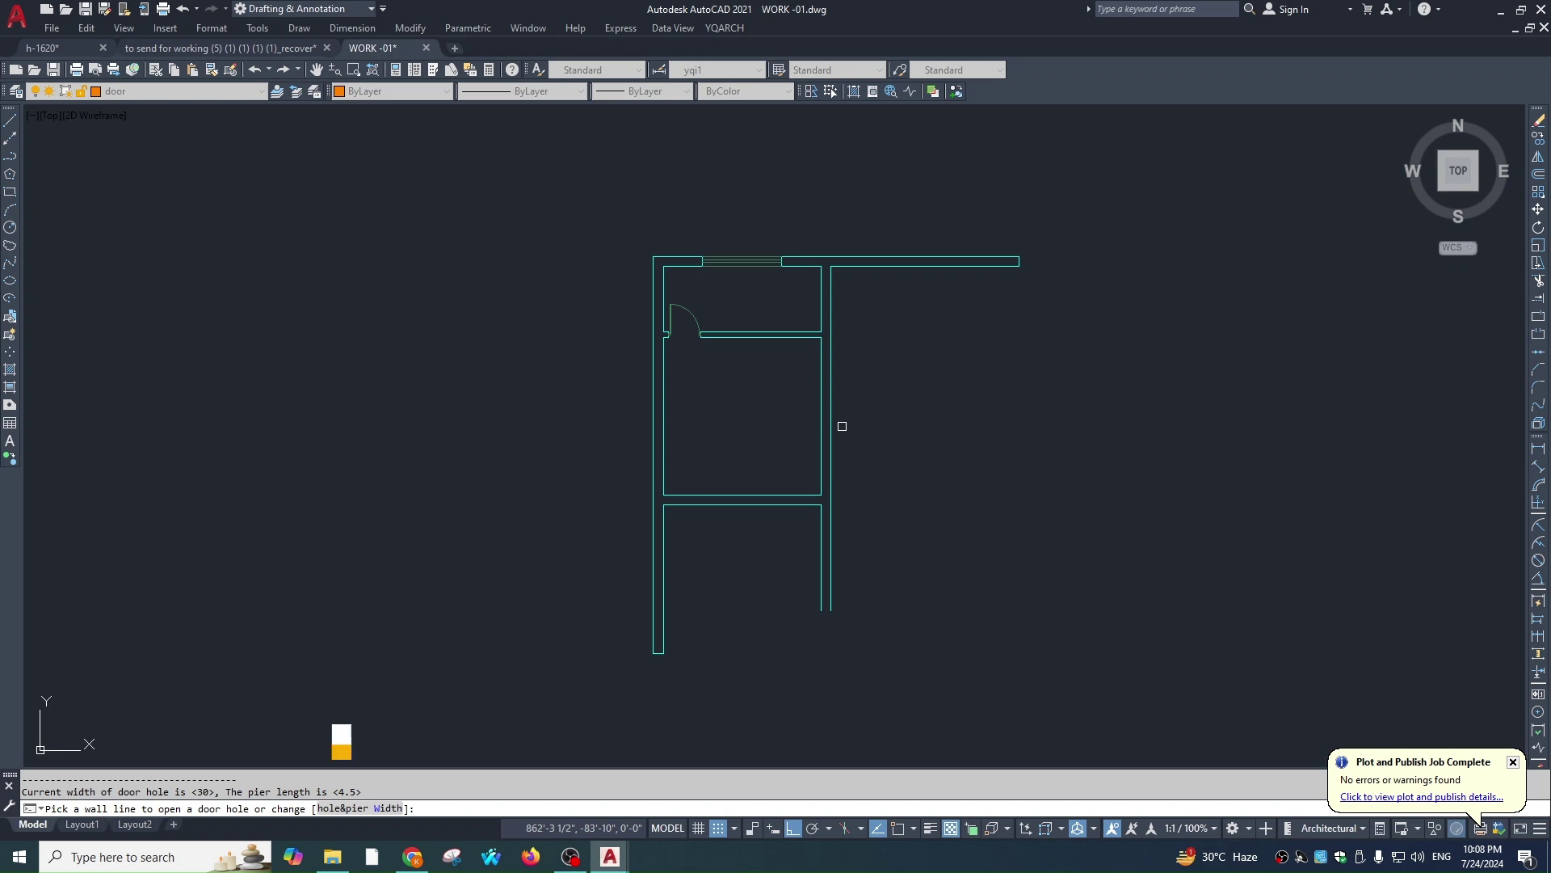
{"action": "type", "text": "w"}
{"action": "key", "text": "Return"}
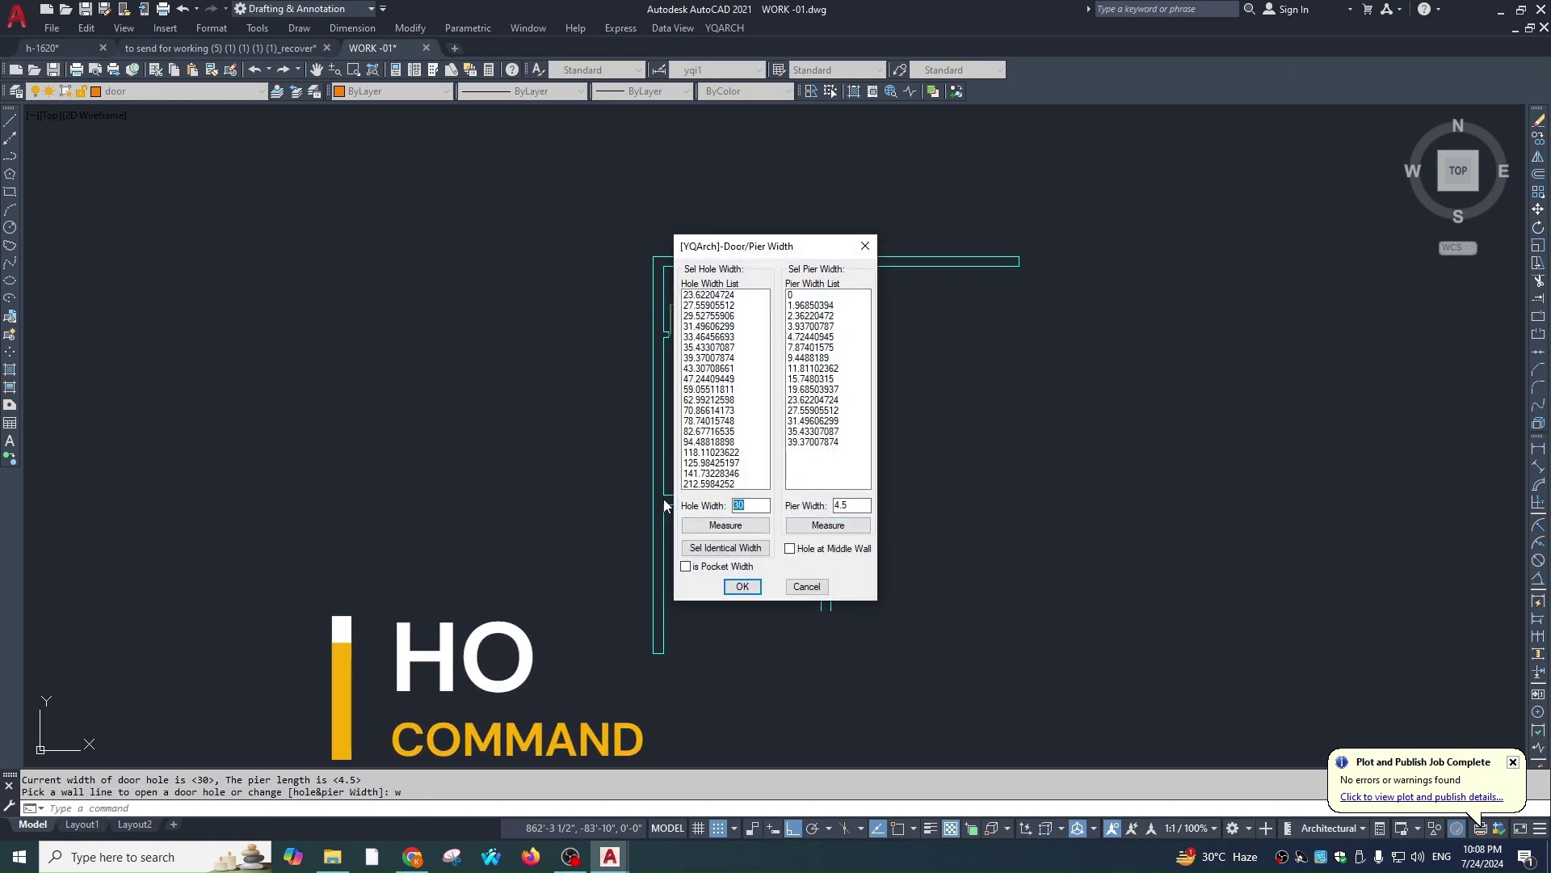
{"action": "left_click", "coordinate": [817, 549]}
{"action": "left_click", "coordinate": [747, 588]}
{"action": "left_click", "coordinate": [822, 458]}
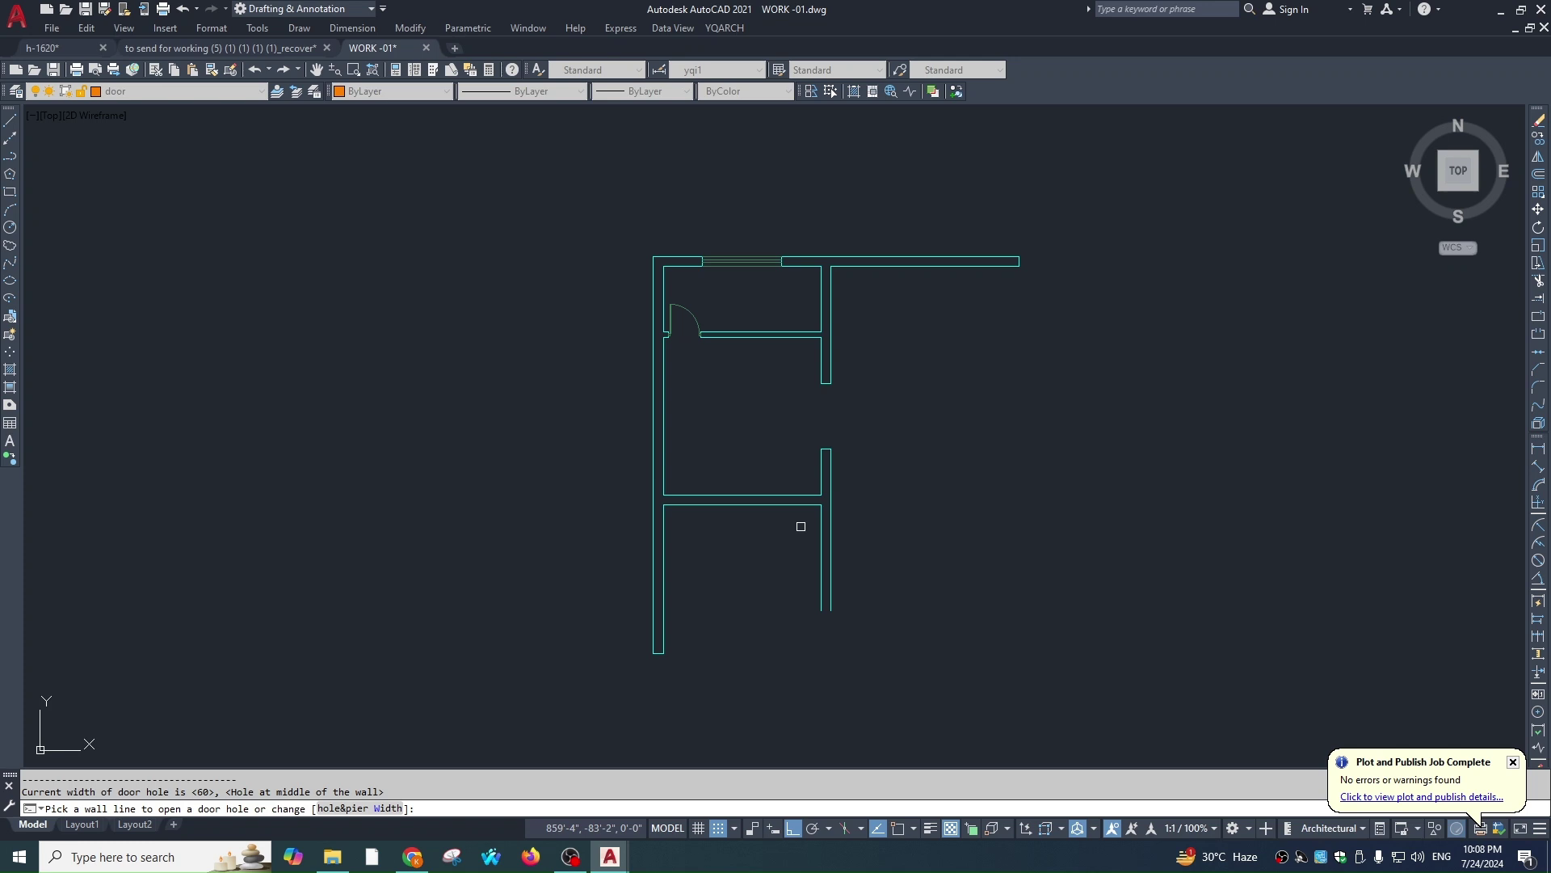
{"action": "key", "text": "Escape"}
Try to offset the inner face of the top room's right wall to the left
{"action": "scroll", "coordinate": [821, 388], "scroll_direction": "up", "scroll_amount": 5}
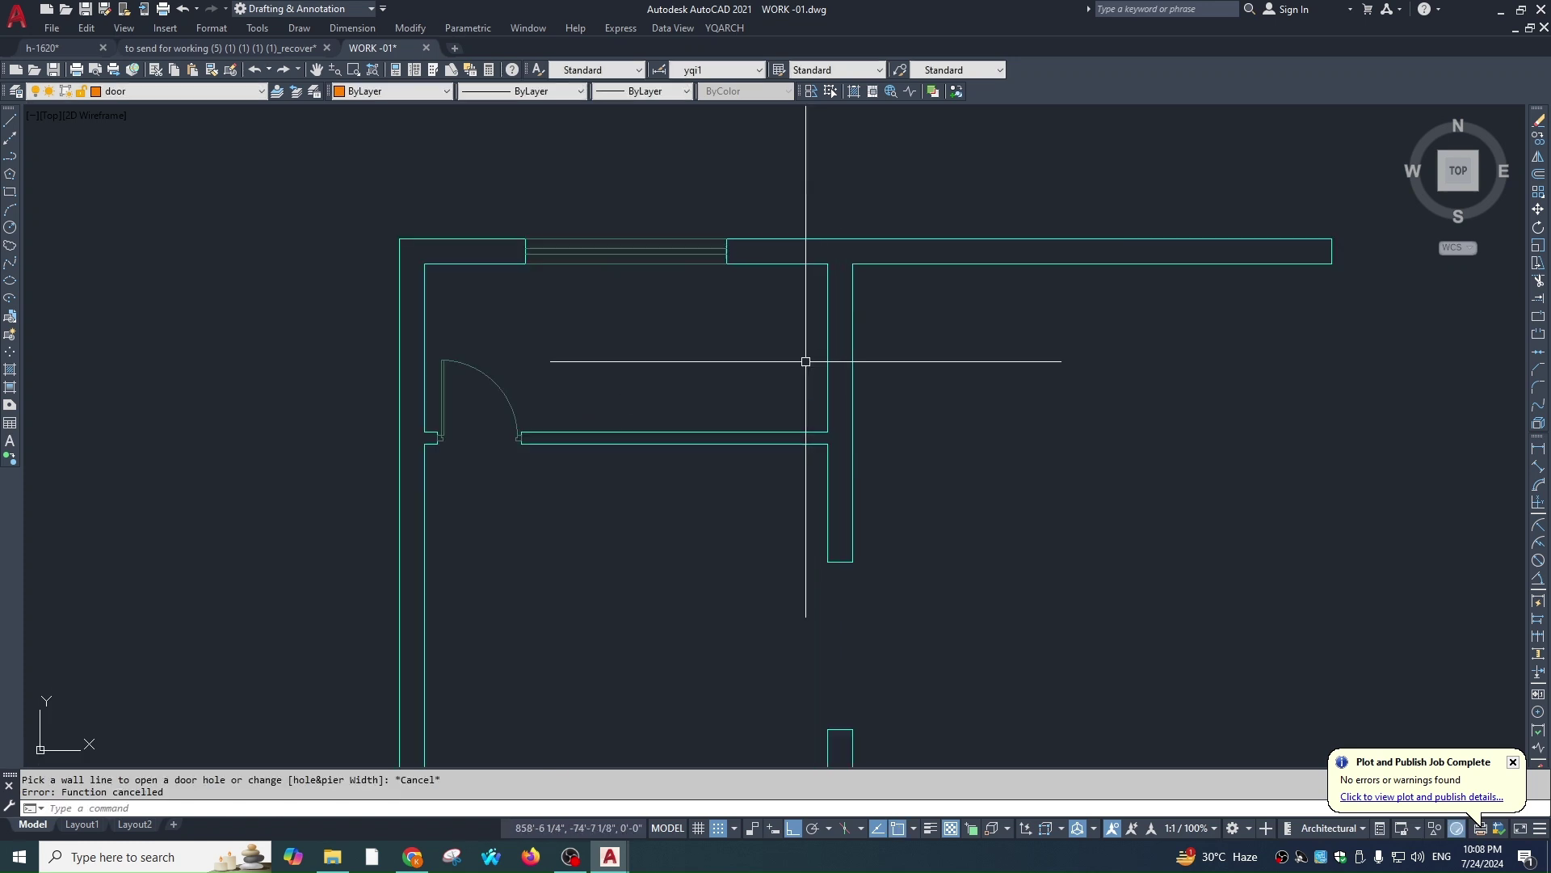
{"action": "key", "text": "Escape"}
{"action": "middle_click_drag", "start_coordinate": [934, 483], "coordinate": [949, 432]}
{"action": "scroll", "coordinate": [973, 477], "scroll_direction": "down", "scroll_amount": 2}
{"action": "middle_click_drag", "start_coordinate": [972, 512], "coordinate": [990, 478]}
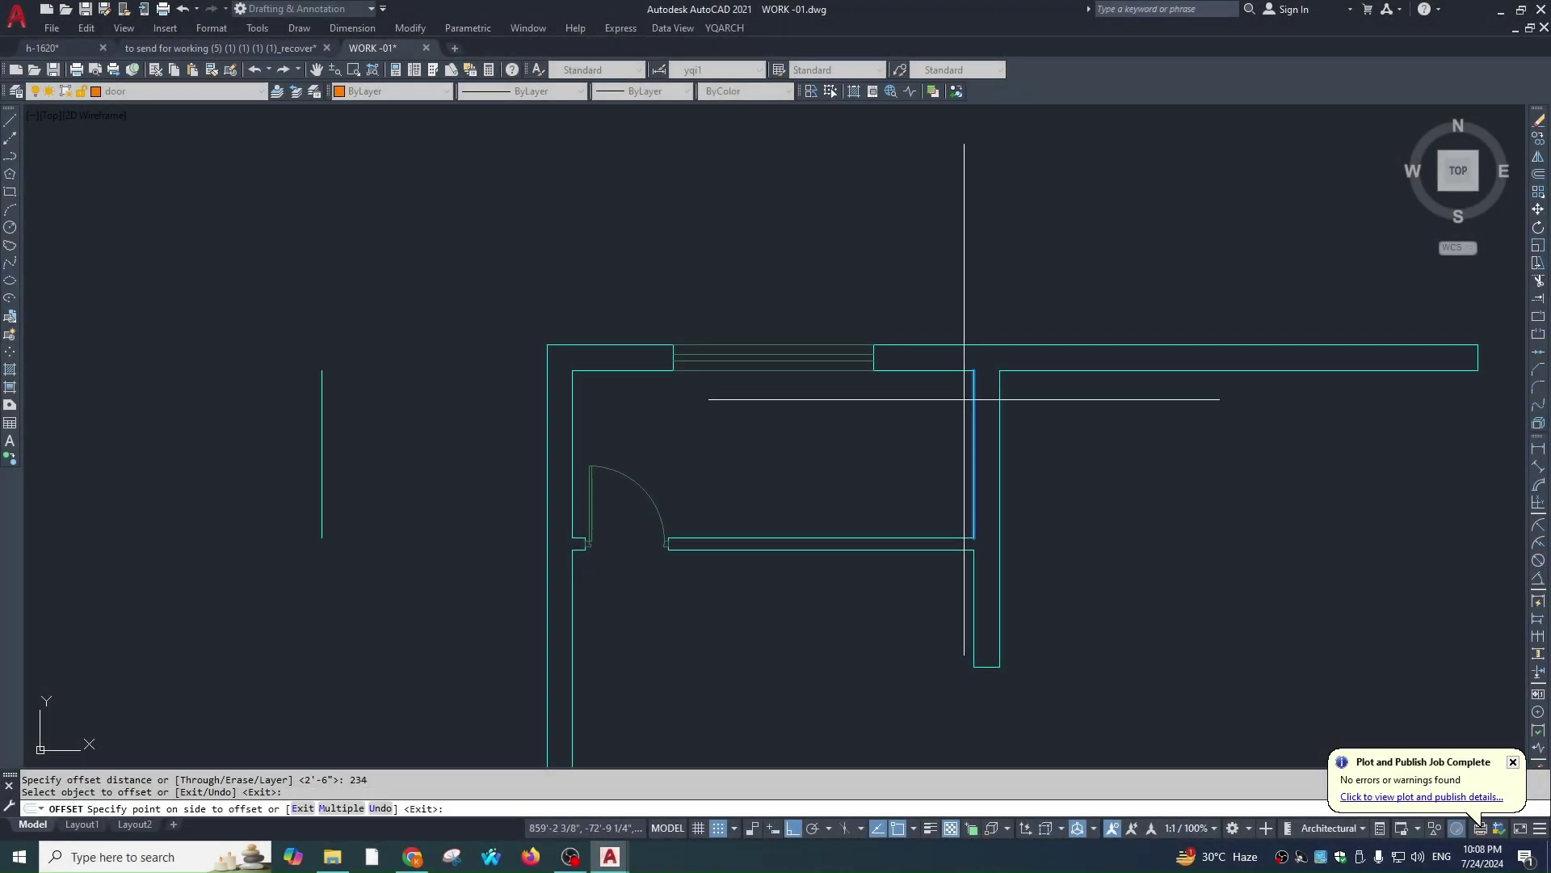
{"action": "key", "text": "Escape"}
{"action": "type", "text": "O"}
{"action": "key", "text": "Return"}
{"action": "type", "text": "25"}
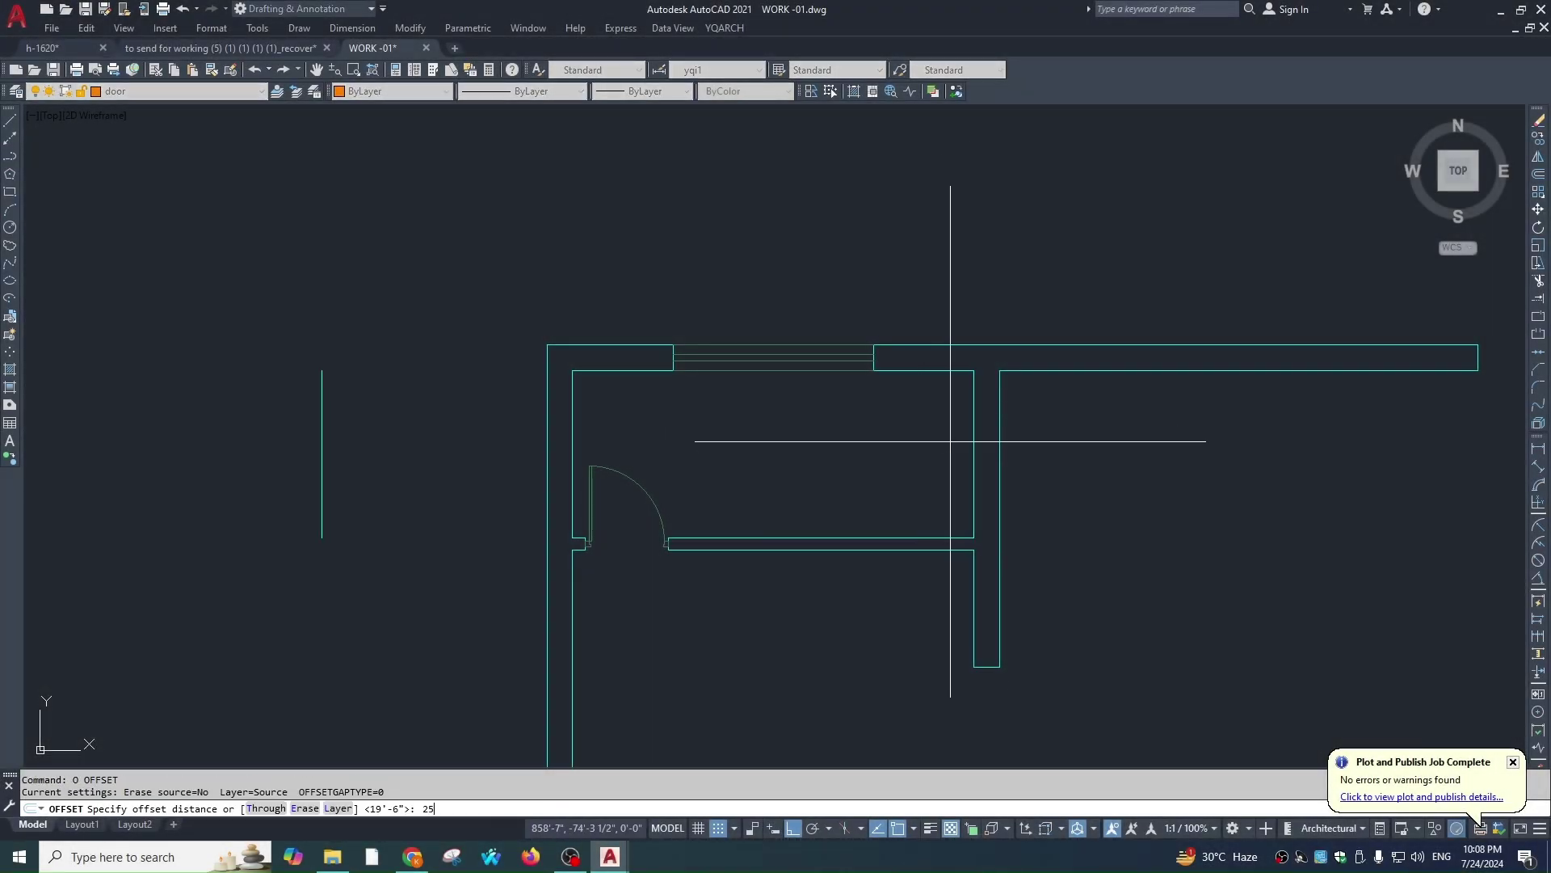
{"action": "key", "text": "Return"}
{"action": "left_click", "coordinate": [973, 443]}
{"action": "left_click", "coordinate": [936, 445]}
{"action": "key", "text": "Escape"}
{"action": "key", "text": "Escape"}
Offset the inner face of the top room's right wall 24 into the room
{"action": "type", "text": "O"}
{"action": "key", "text": "Return"}
{"action": "type", "text": "24"}
{"action": "key", "text": "Return"}
{"action": "left_click", "coordinate": [974, 427]}
{"action": "left_click", "coordinate": [956, 426]}
{"action": "key", "text": "Escape"}
Draw a diagonal line from the 24 offset line's upper end to the top room's lower right corner
{"action": "type", "text": "l"}
{"action": "key", "text": "Return"}
{"action": "left_click", "coordinate": [907, 371]}
{"action": "left_click", "coordinate": [973, 537]}
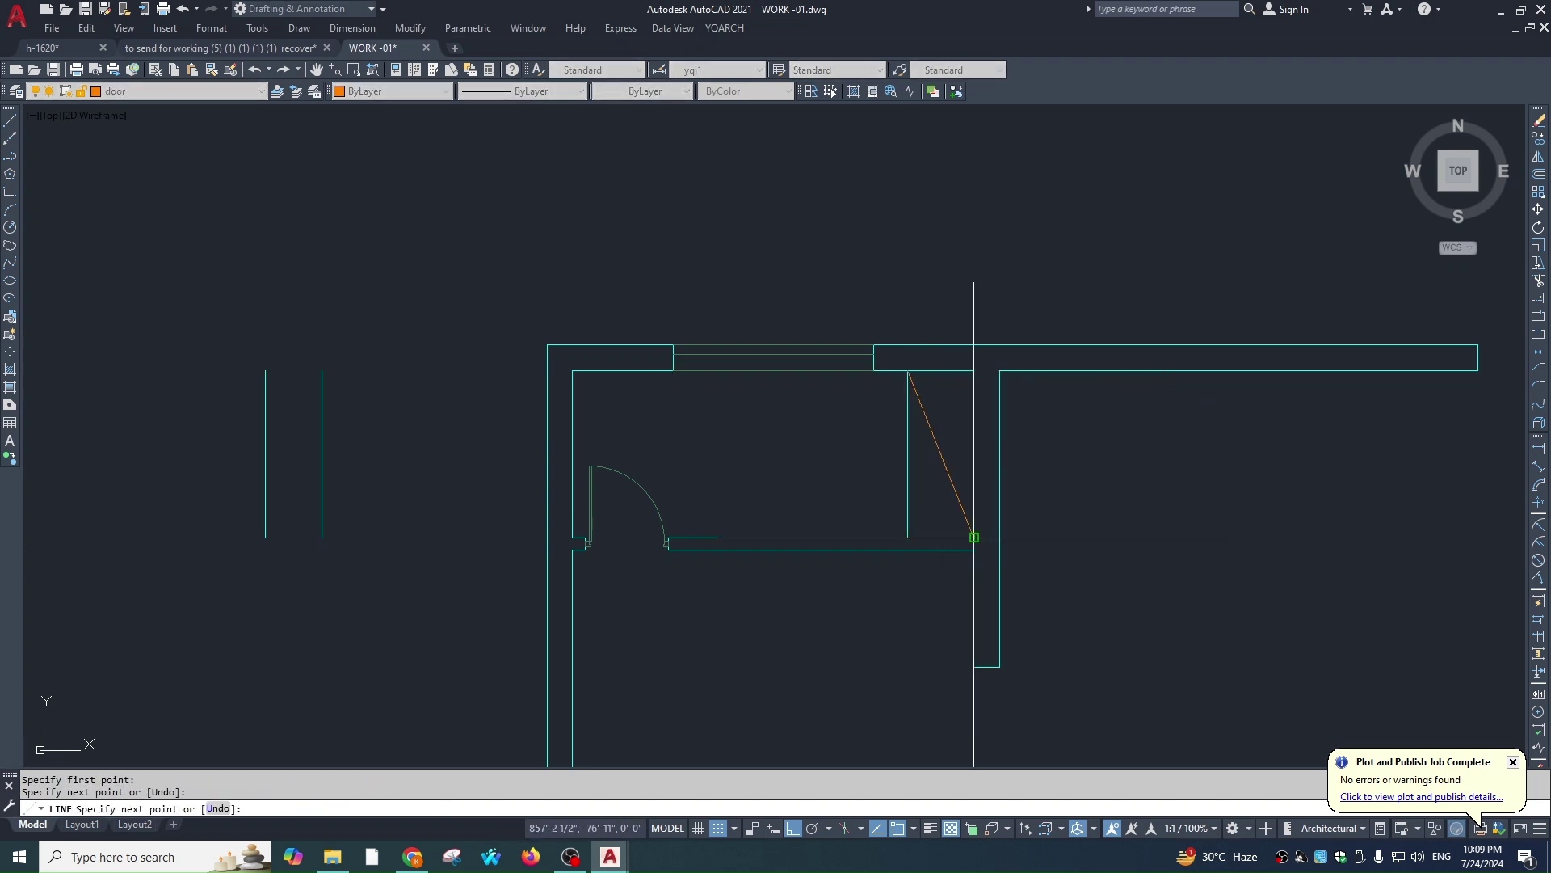
{"action": "key", "text": "Escape"}
{"action": "key", "text": "Escape"}
Erase the 24 offset line and the diagonal line inside the top room
{"action": "left_click", "coordinate": [930, 415]}
{"action": "left_click", "coordinate": [882, 441]}
{"action": "type", "text": "e"}
{"action": "key", "text": "Return"}
Erase the two stray vertical lines outside the building to the left of the outer wall
{"action": "left_click", "coordinate": [485, 396]}
{"action": "left_click", "coordinate": [243, 499]}
{"action": "type", "text": "e"}
{"action": "key", "text": "Return"}
Add a YQArch chest along the inner face of the top room's right wall, extending into the room
{"action": "type", "text": "yg"}
{"action": "key", "text": "Return"}
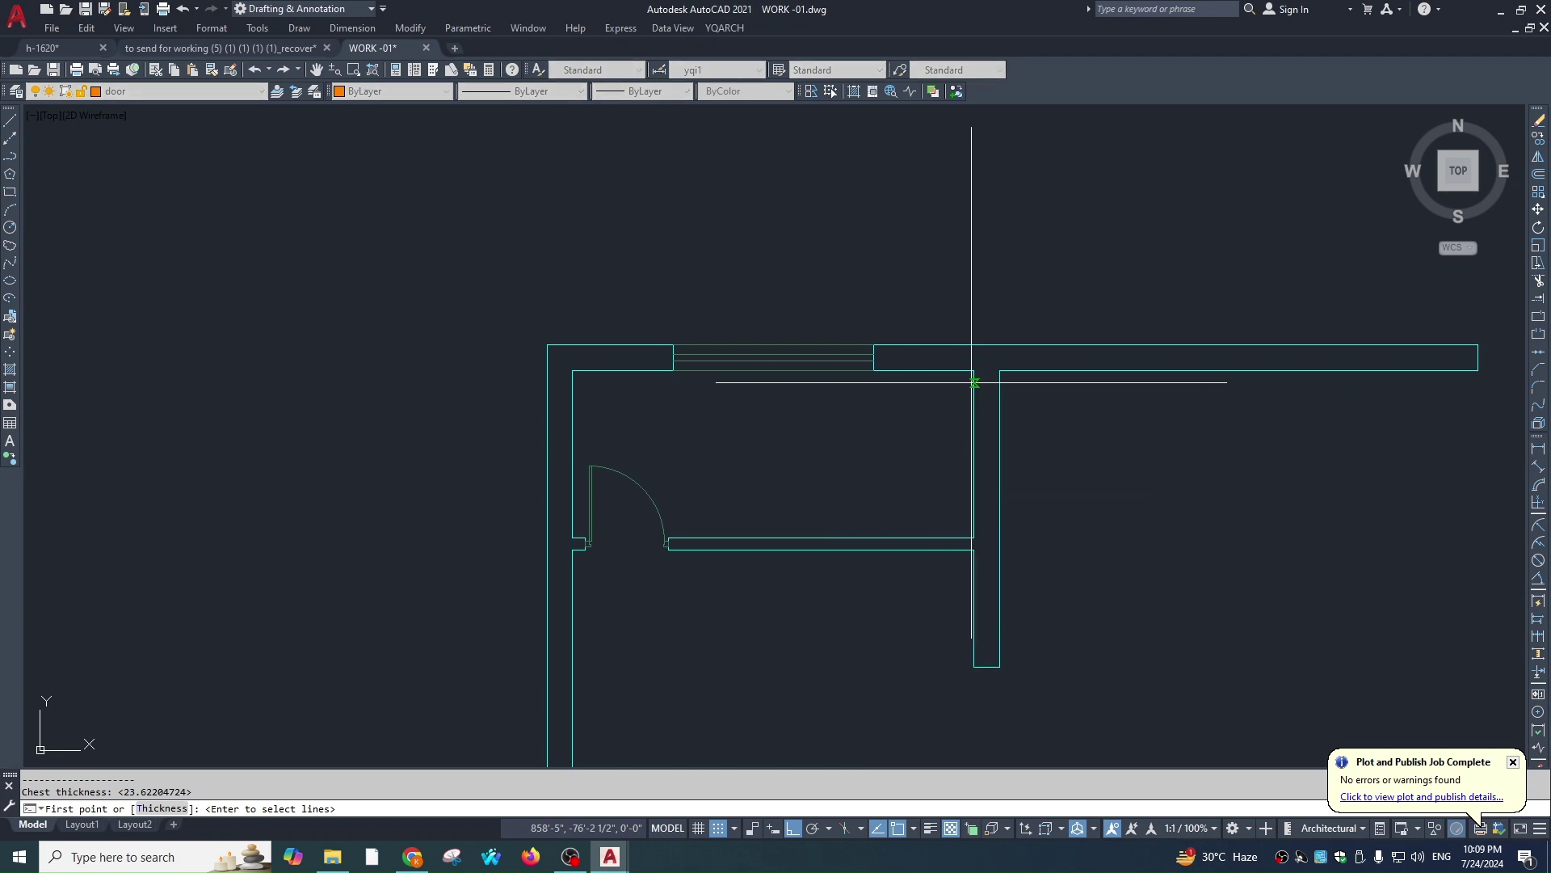
{"action": "left_click", "coordinate": [970, 370]}
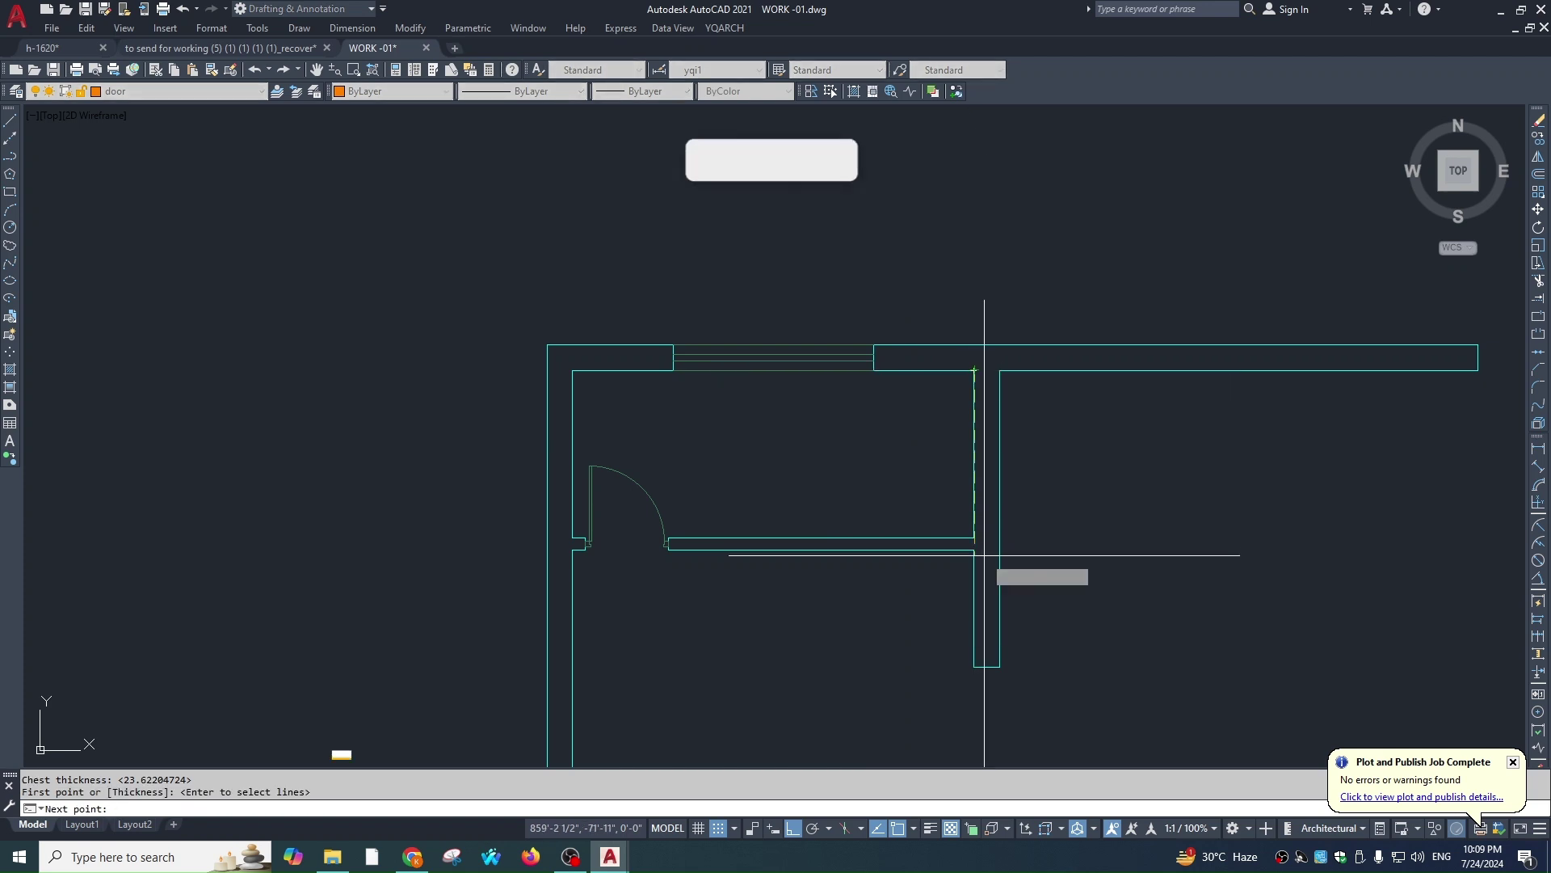
{"action": "key", "text": "Return"}
{"action": "left_click", "coordinate": [908, 517]}
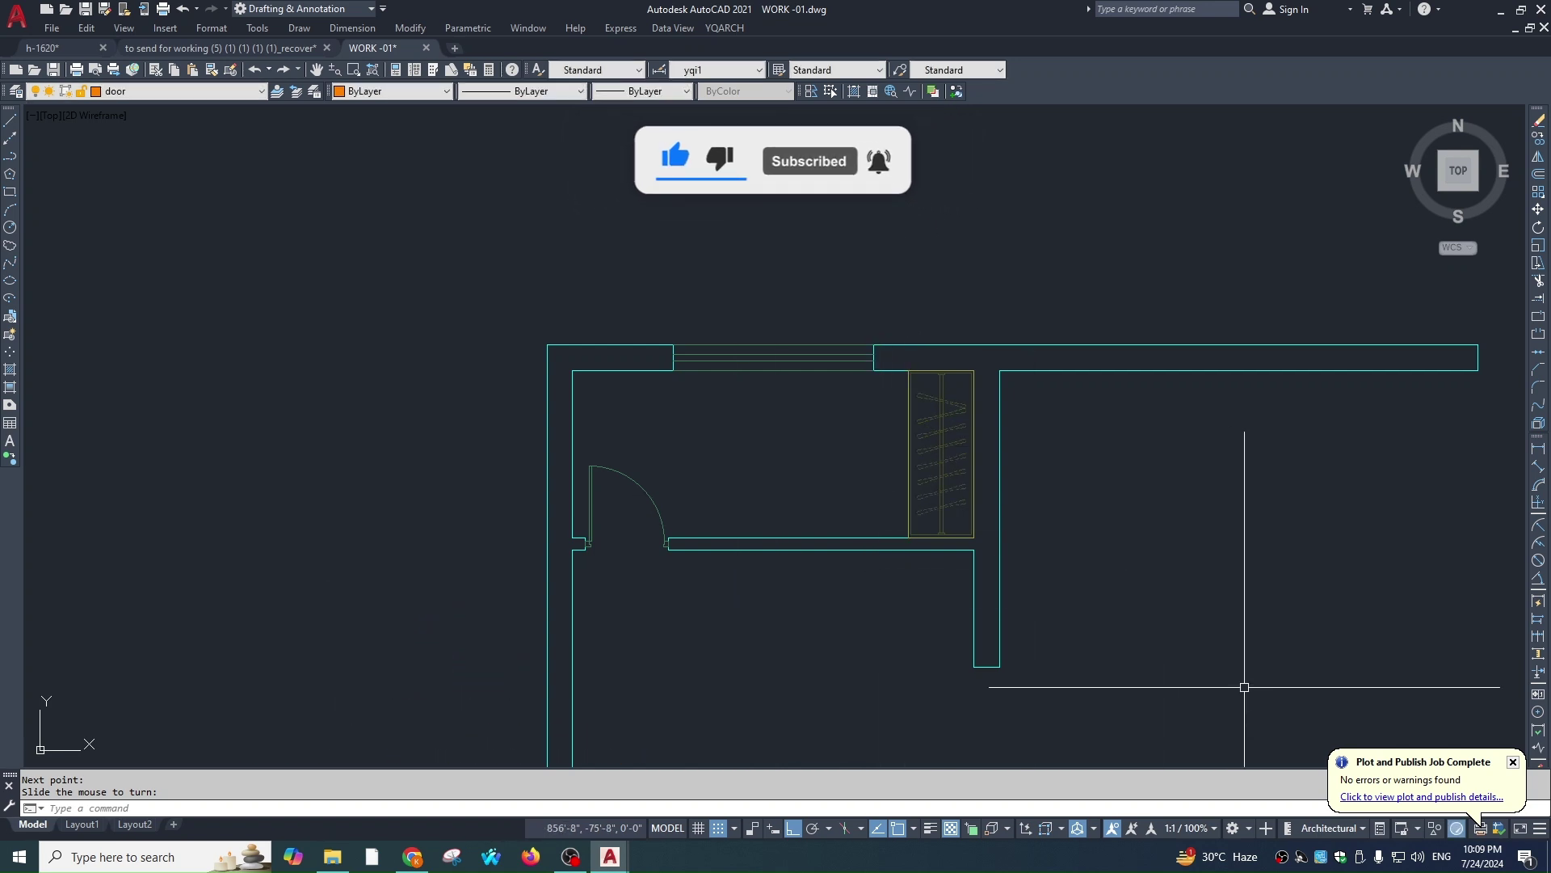
Arrange the Bedroom furniture set in the middle room between its opposite corners, with the bed against the lower wall
{"action": "scroll", "coordinate": [1139, 582], "scroll_direction": "down", "scroll_amount": 2}
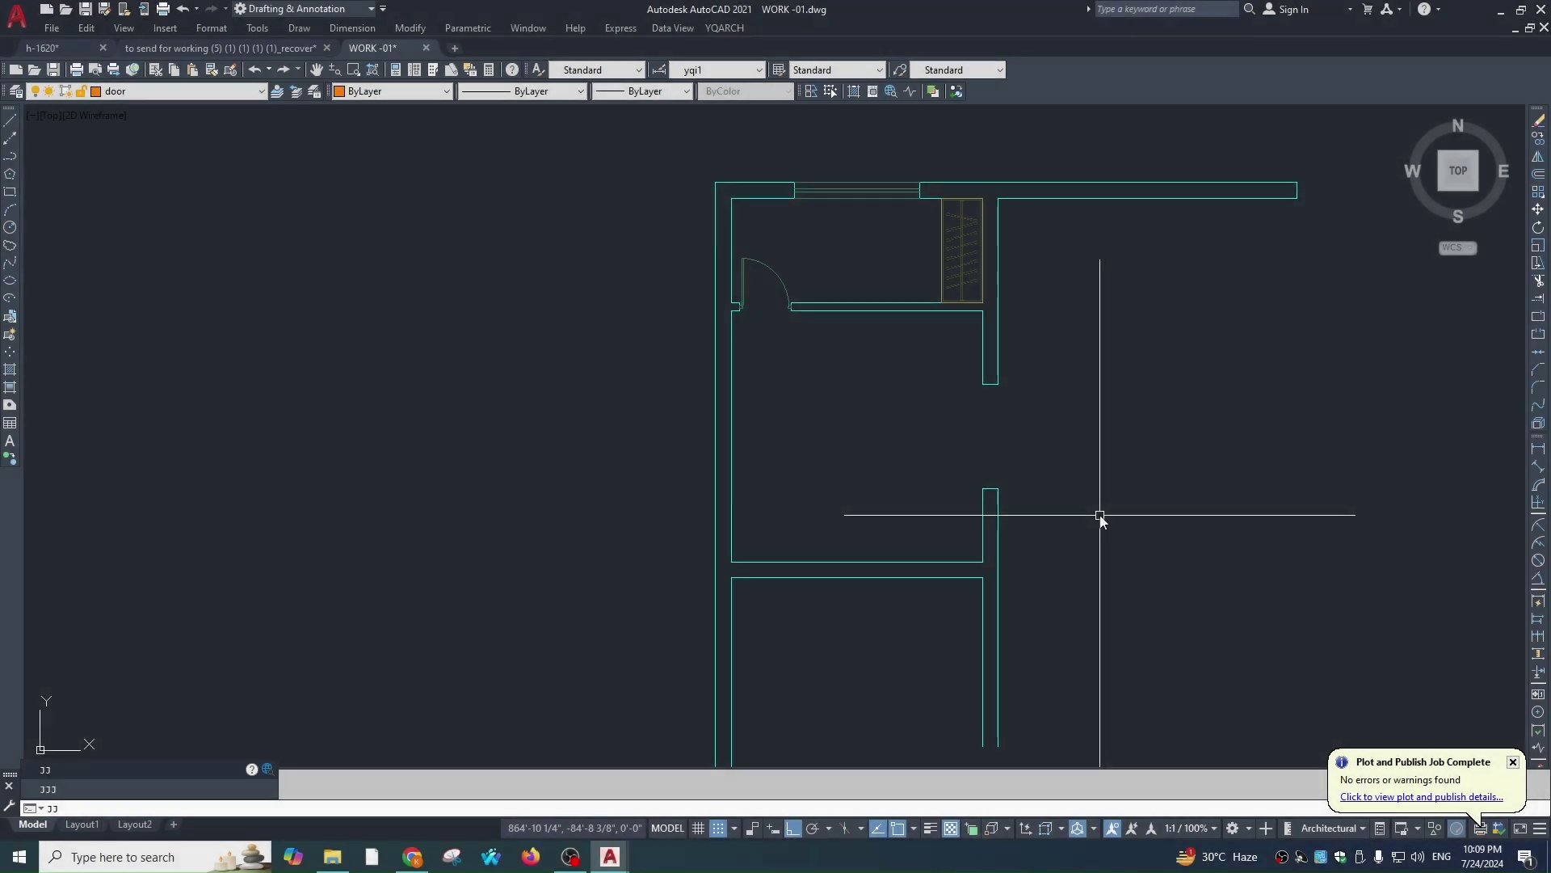
{"action": "key", "text": "Return"}
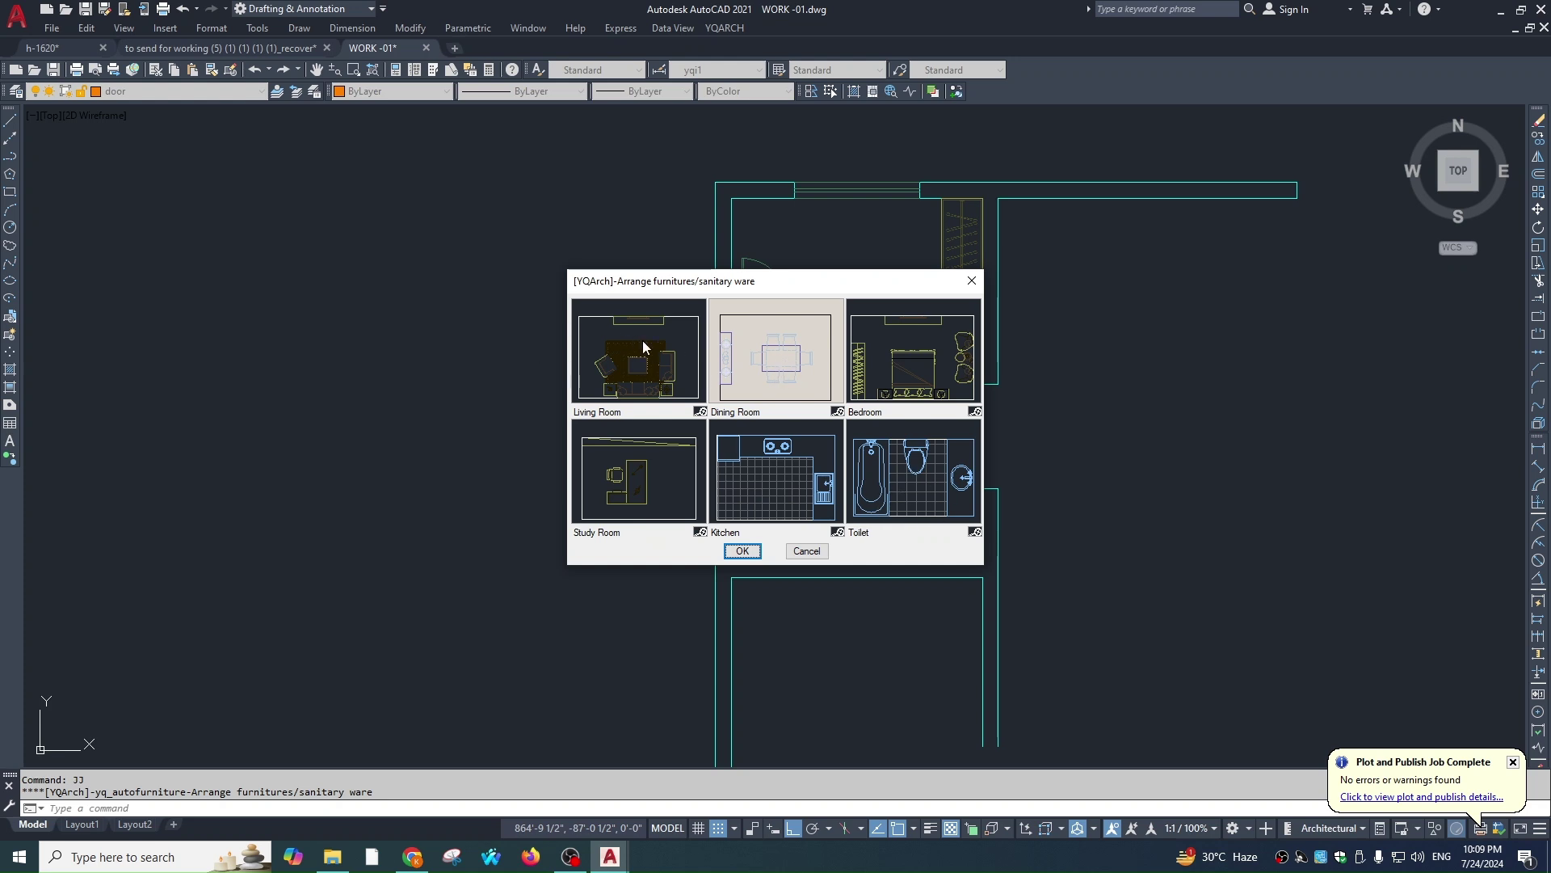
{"action": "left_click", "coordinate": [941, 361]}
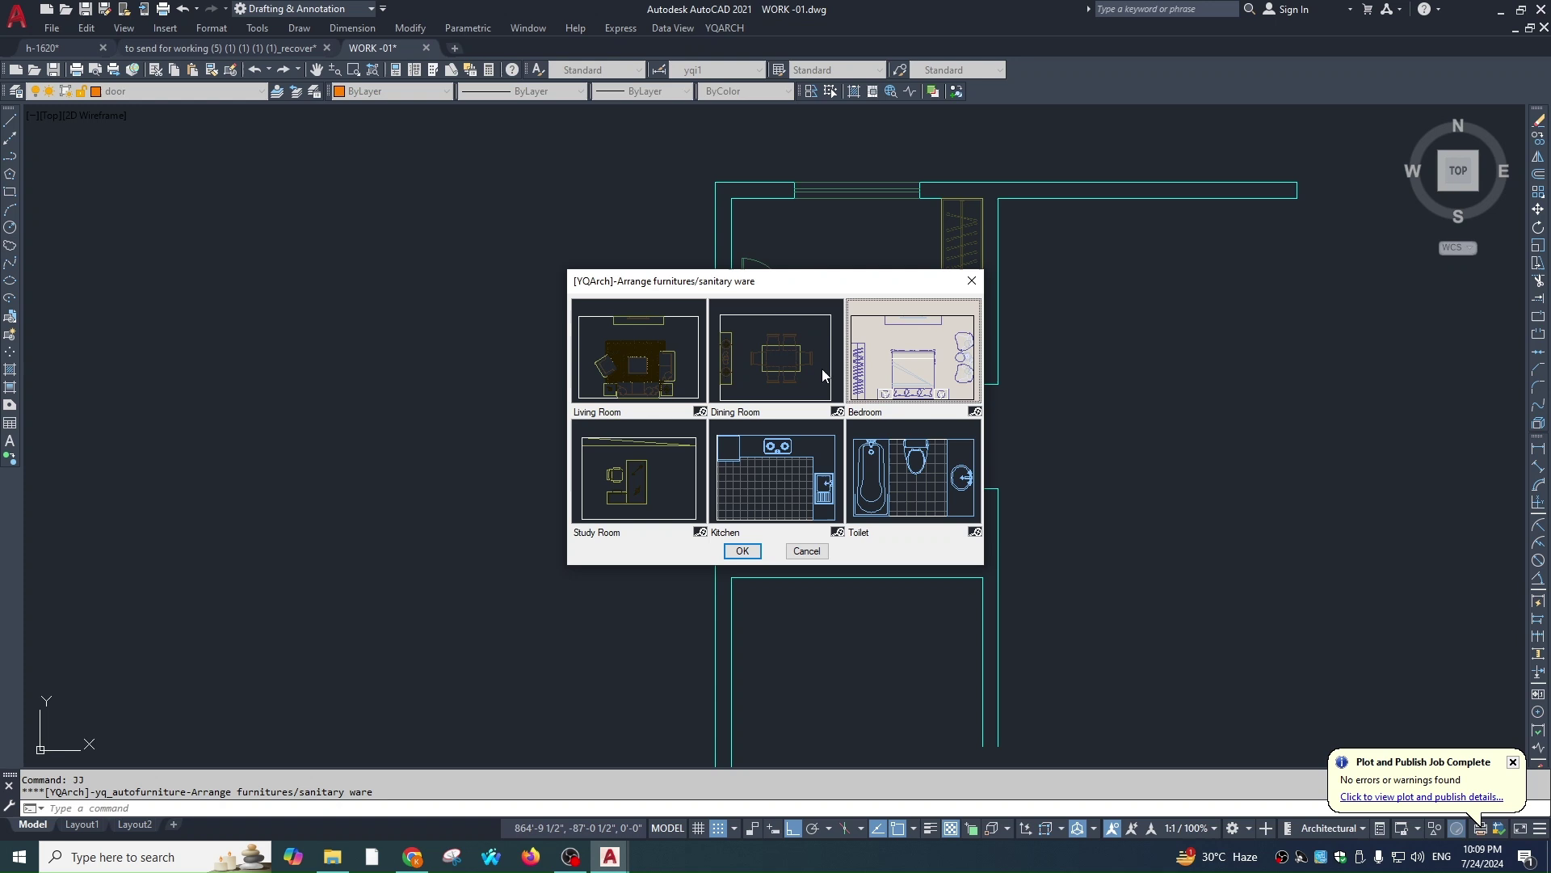
{"action": "left_click", "coordinate": [742, 550]}
{"action": "left_click", "coordinate": [982, 310]}
{"action": "left_click", "coordinate": [731, 561]}
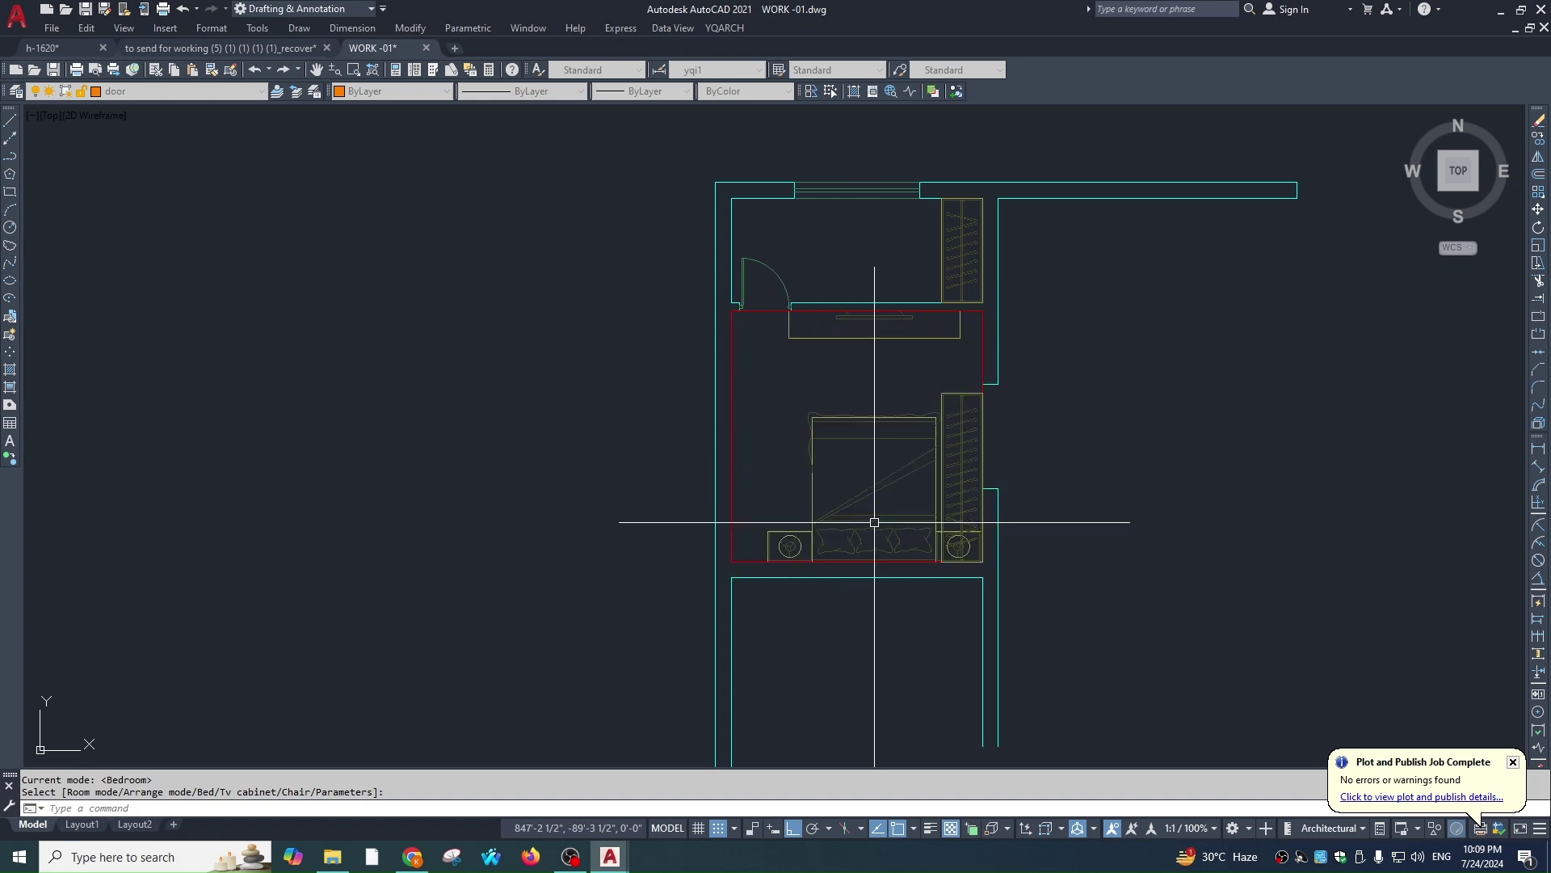
{"action": "left_click", "coordinate": [886, 519]}
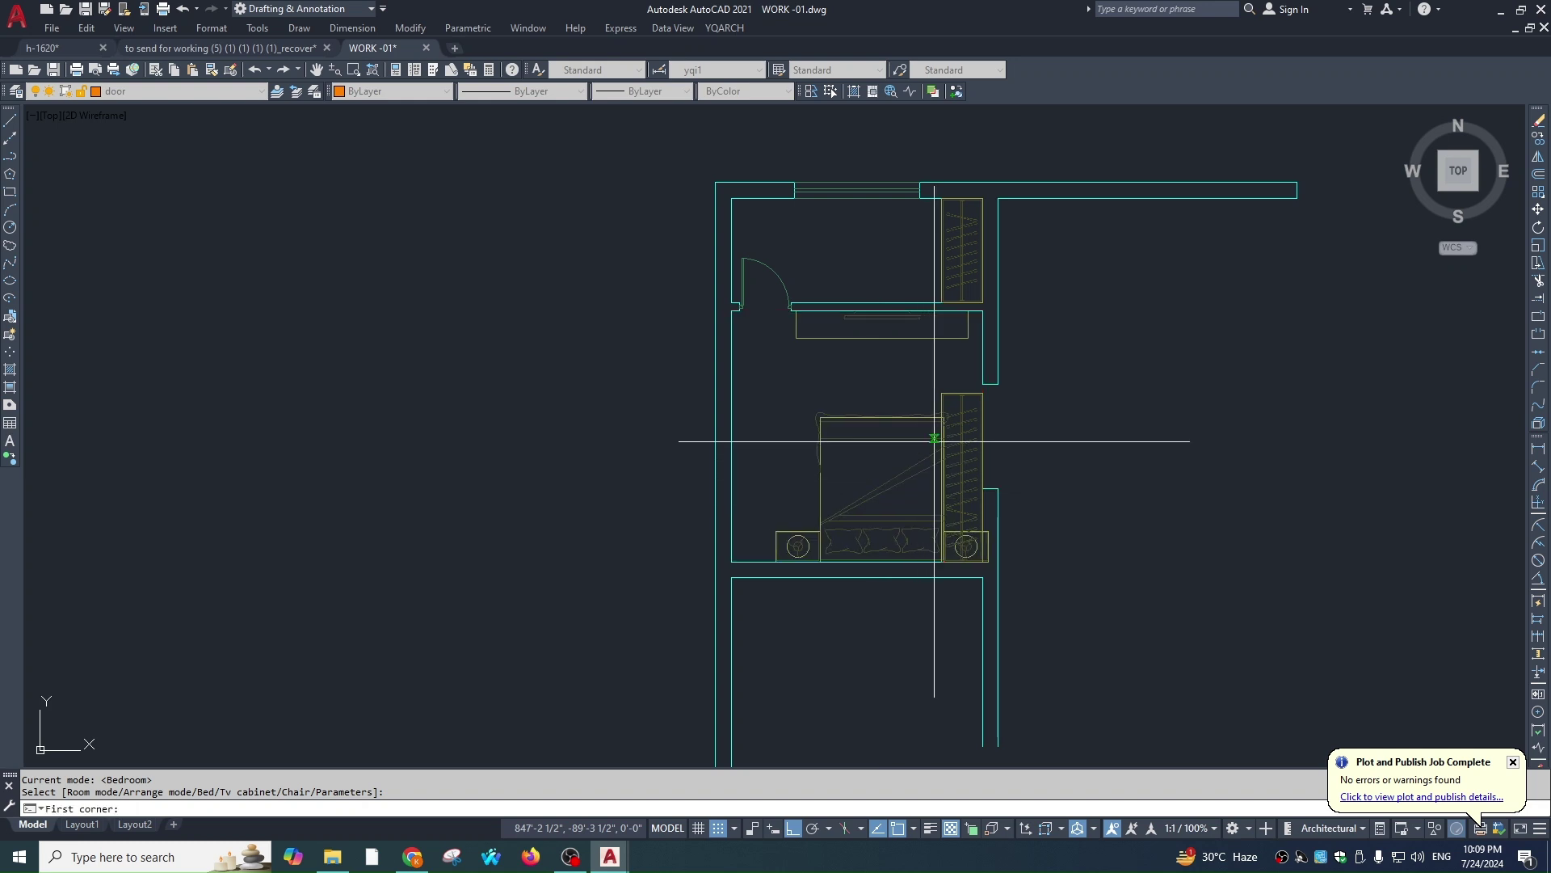
Erase the wardrobe that overlaps the wall opening beside the bed in the middle room
{"action": "scroll", "coordinate": [961, 393], "scroll_direction": "up", "scroll_amount": 2}
{"action": "key", "text": "Escape"}
{"action": "left_click", "coordinate": [961, 374]}
{"action": "left_click", "coordinate": [950, 433]}
{"action": "type", "text": "e"}
{"action": "key", "text": "space"}
{"action": "left_click", "coordinate": [973, 468]}
{"action": "left_click", "coordinate": [900, 512]}
{"action": "type", "text": "mmn"}
{"action": "key", "text": "space"}
{"action": "type", "text": ","}
{"action": "key", "text": "space"}
{"action": "left_click", "coordinate": [1120, 547]}
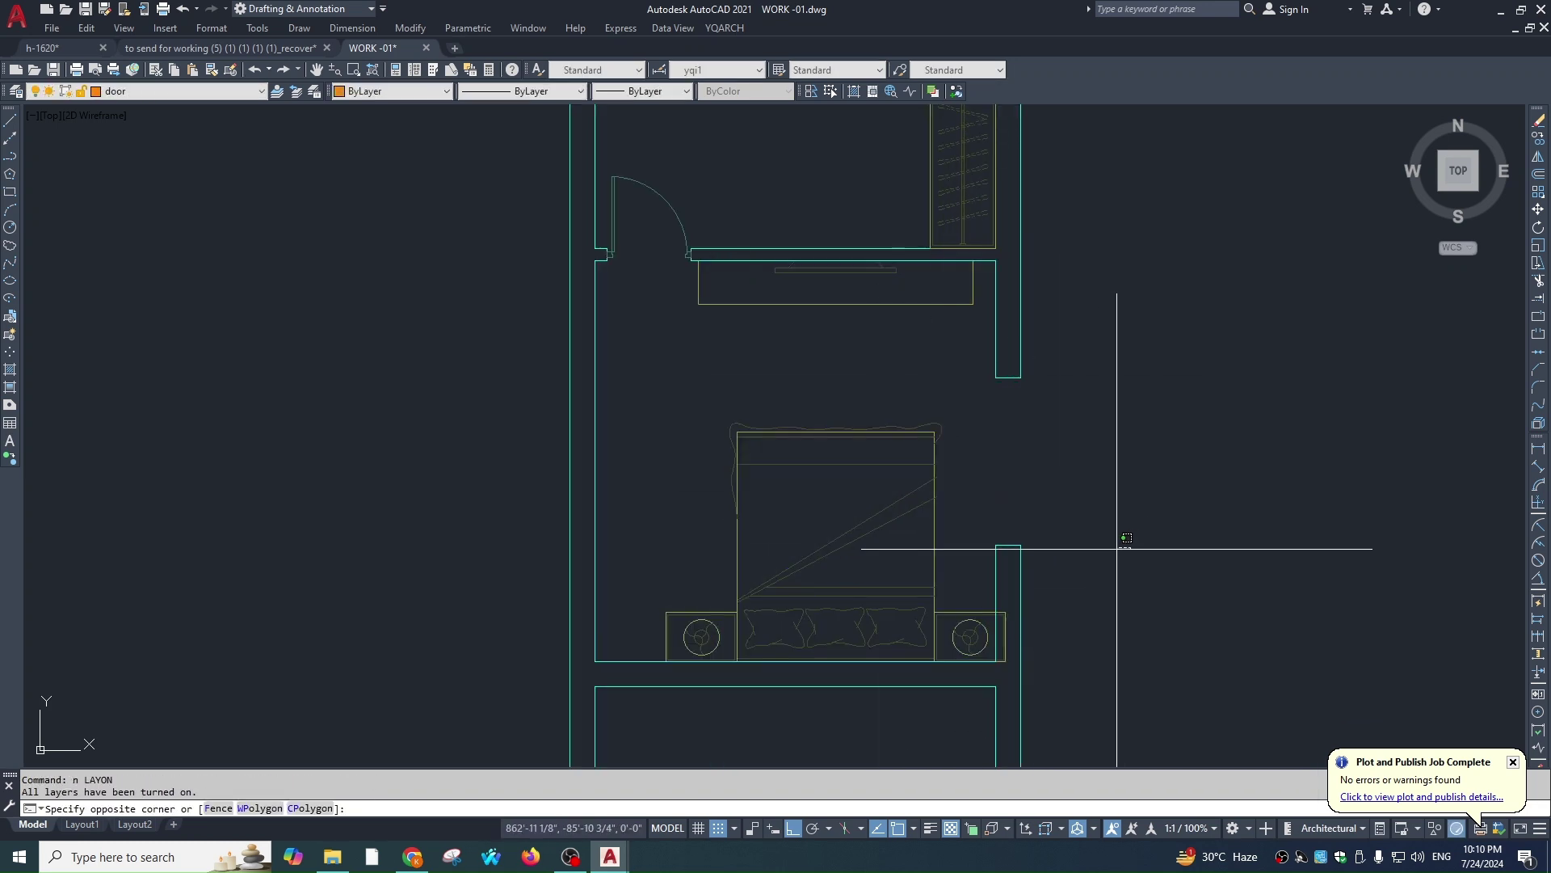
{"action": "key", "text": "Escape"}
Move the bed with its nightstands slightly left so that the right nightstand clears the bedroom's right wall
{"action": "left_click", "coordinate": [883, 460]}
{"action": "left_click", "coordinate": [839, 529]}
{"action": "type", "text": ","}
{"action": "key", "text": "BackSpace"}
{"action": "type", "text": "m"}
{"action": "key", "text": "space"}
{"action": "left_click", "coordinate": [1033, 429]}
{"action": "left_click", "coordinate": [1018, 424]}
{"action": "key", "text": "Escape"}
{"action": "middle_click_drag", "start_coordinate": [1077, 563], "coordinate": [1066, 563]}
{"action": "scroll", "coordinate": [994, 404], "scroll_direction": "down", "scroll_amount": 2}
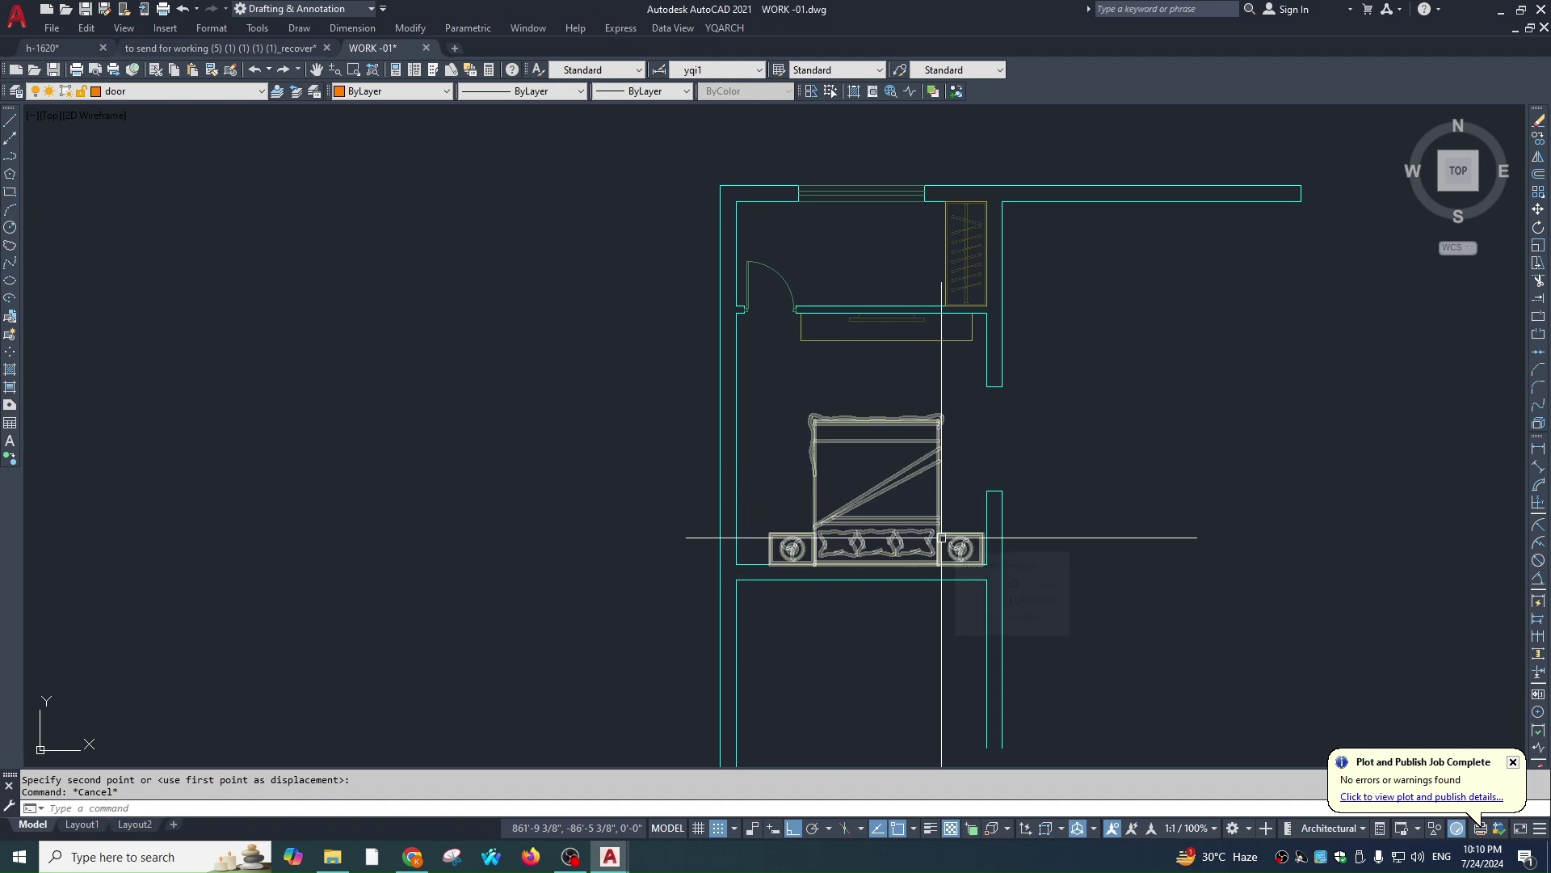
{"action": "middle_click_drag", "start_coordinate": [941, 520], "coordinate": [926, 464]}
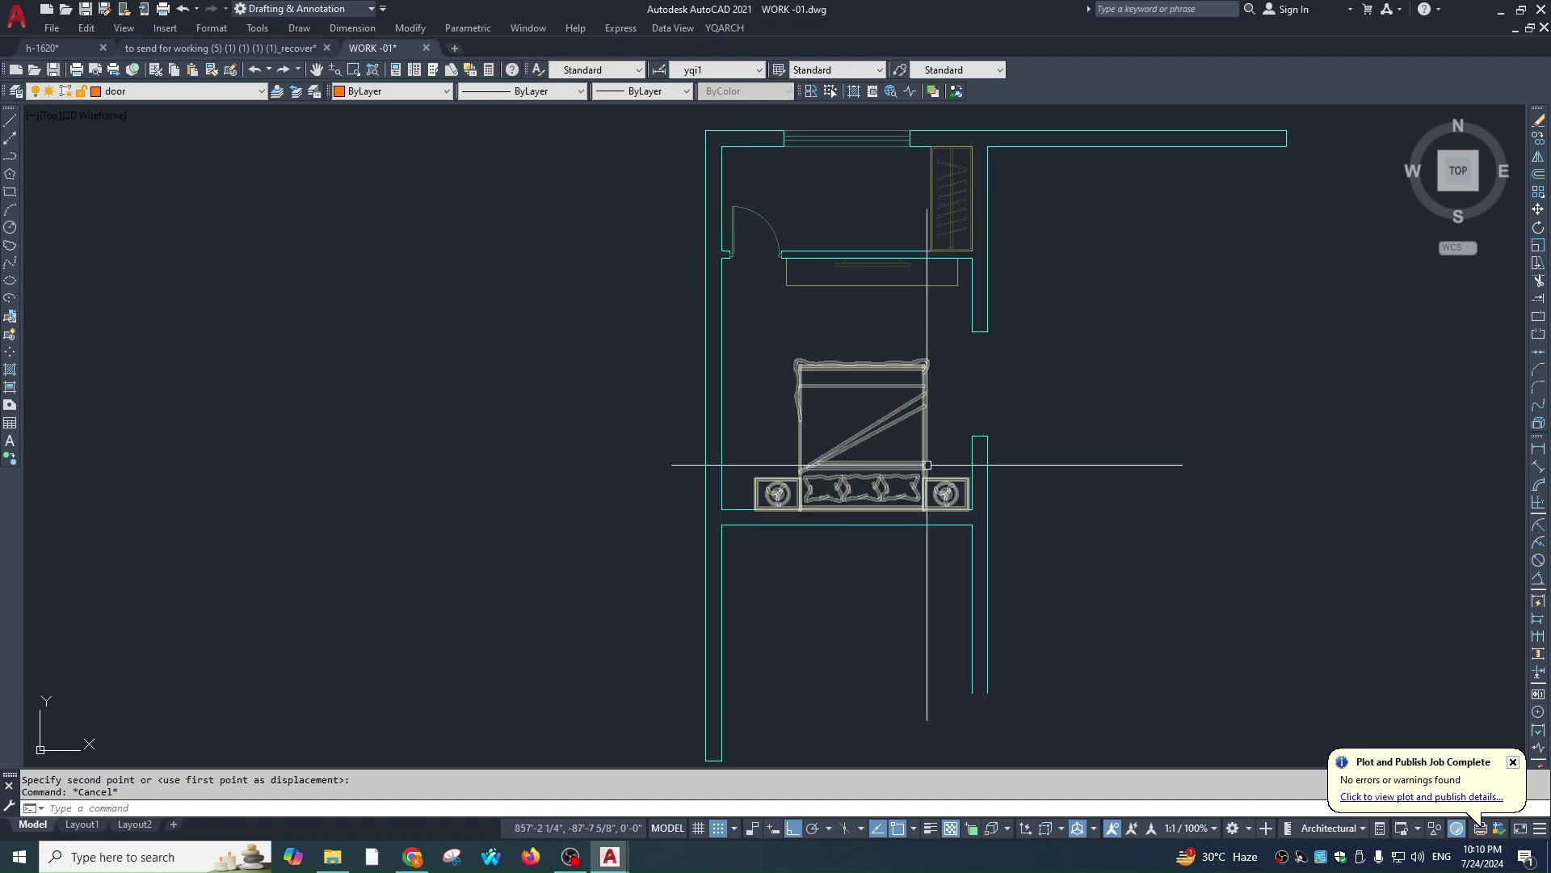
{"action": "middle_click_drag", "start_coordinate": [995, 556], "coordinate": [990, 549]}
{"action": "scroll", "coordinate": [921, 582], "scroll_direction": "down", "scroll_amount": 2}
{"action": "left_click", "coordinate": [1101, 288]}
{"action": "left_click", "coordinate": [1030, 419]}
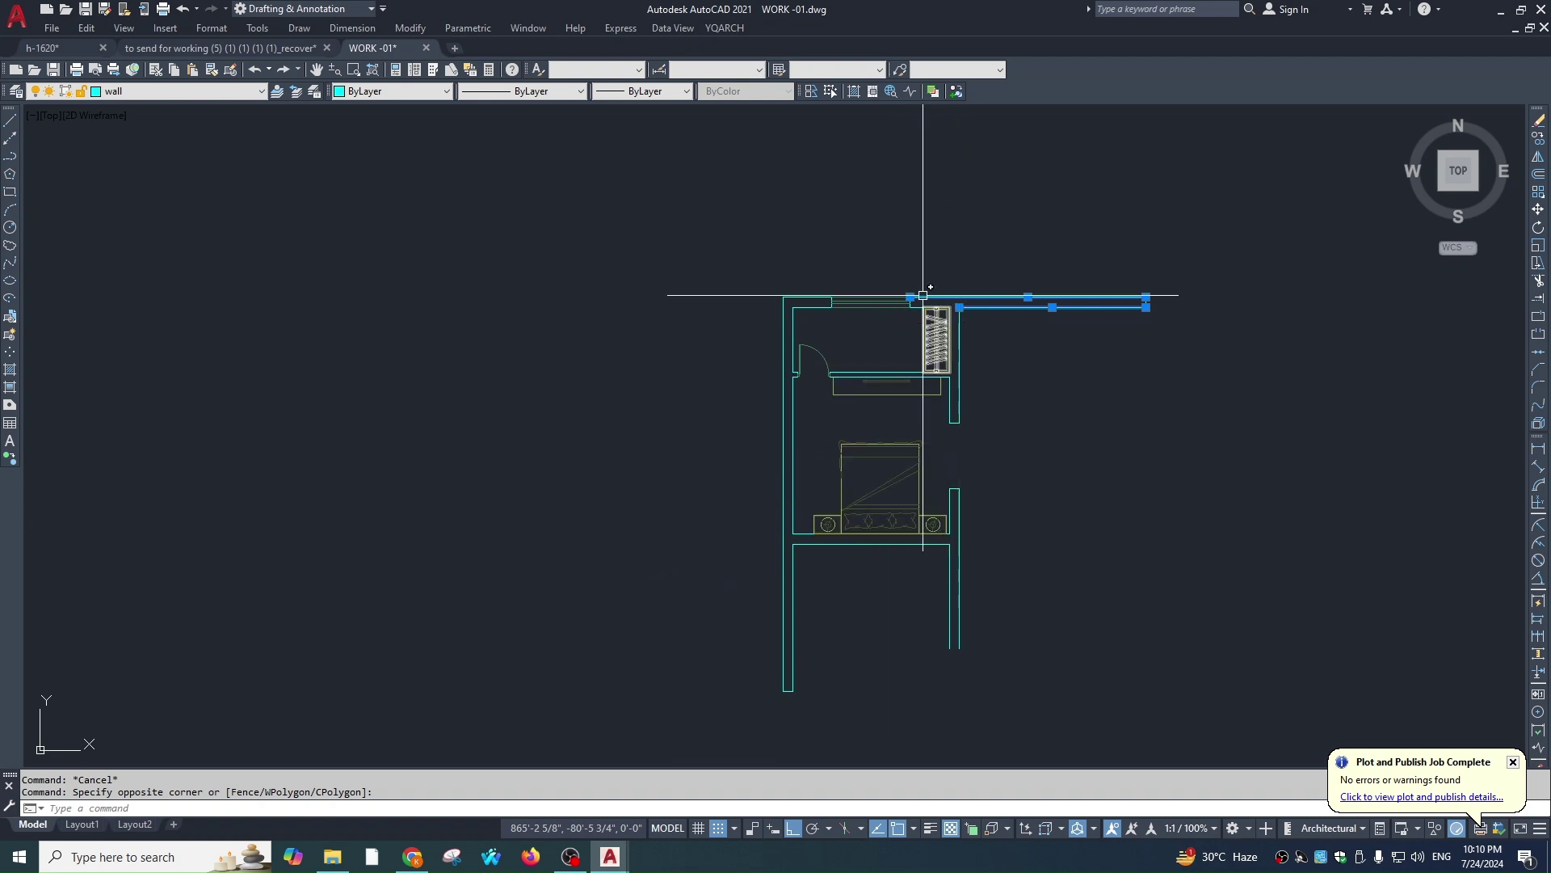
{"action": "key", "text": "Escape"}
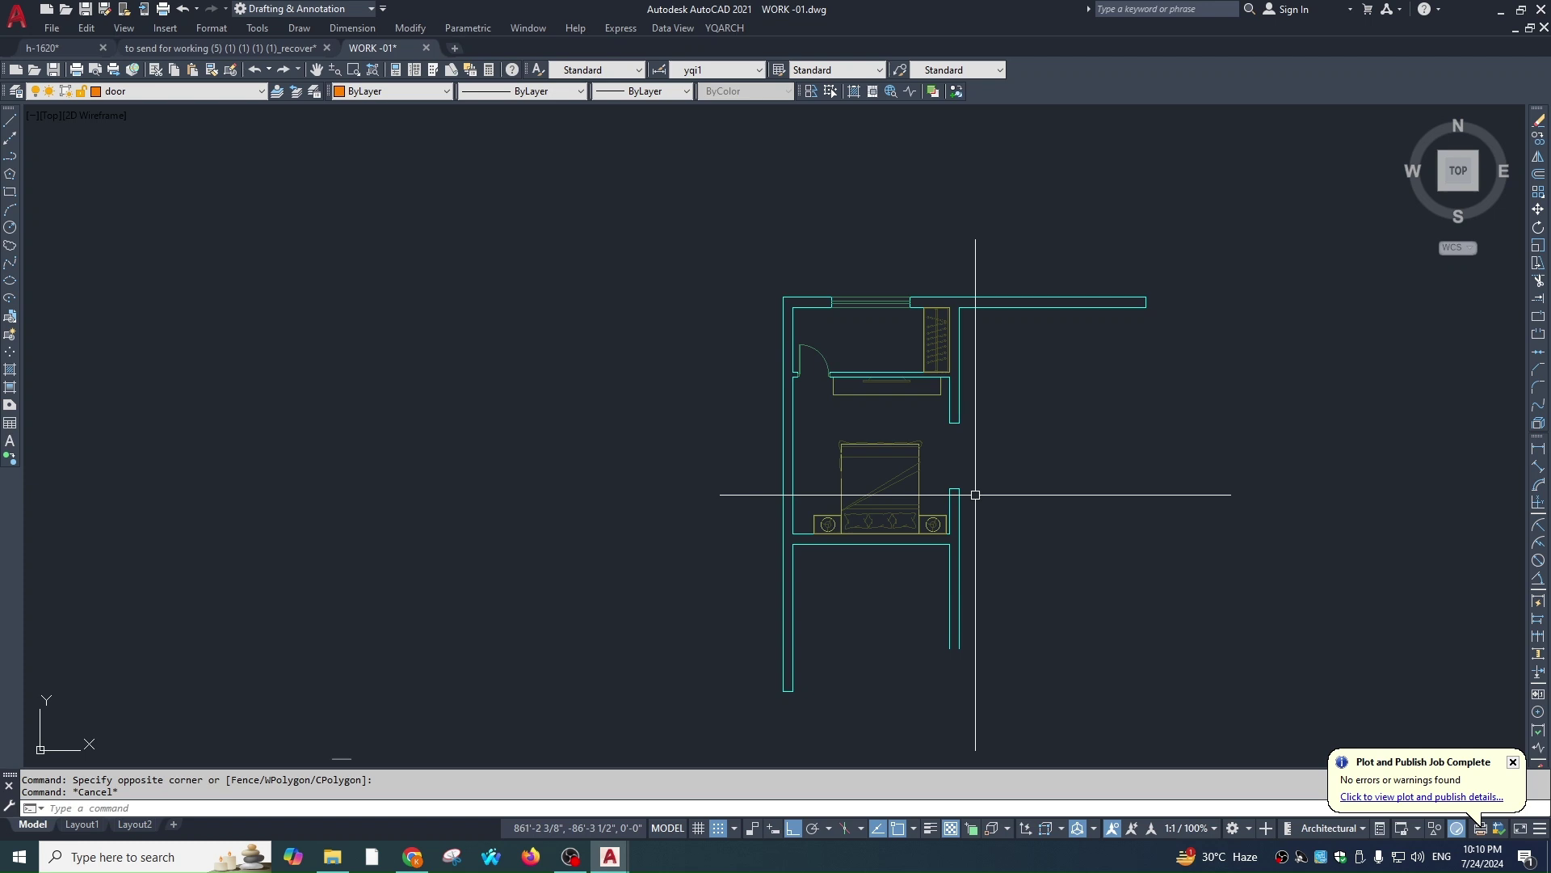
{"action": "key", "text": "Escape"}
Fill the top wall, the right wall above the opening, the partition and the left wall with solid hatch using WWF
{"action": "type", "text": "wwf"}
{"action": "key", "text": "Return"}
{"action": "left_click", "coordinate": [1039, 288]}
{"action": "left_click", "coordinate": [1008, 350]}
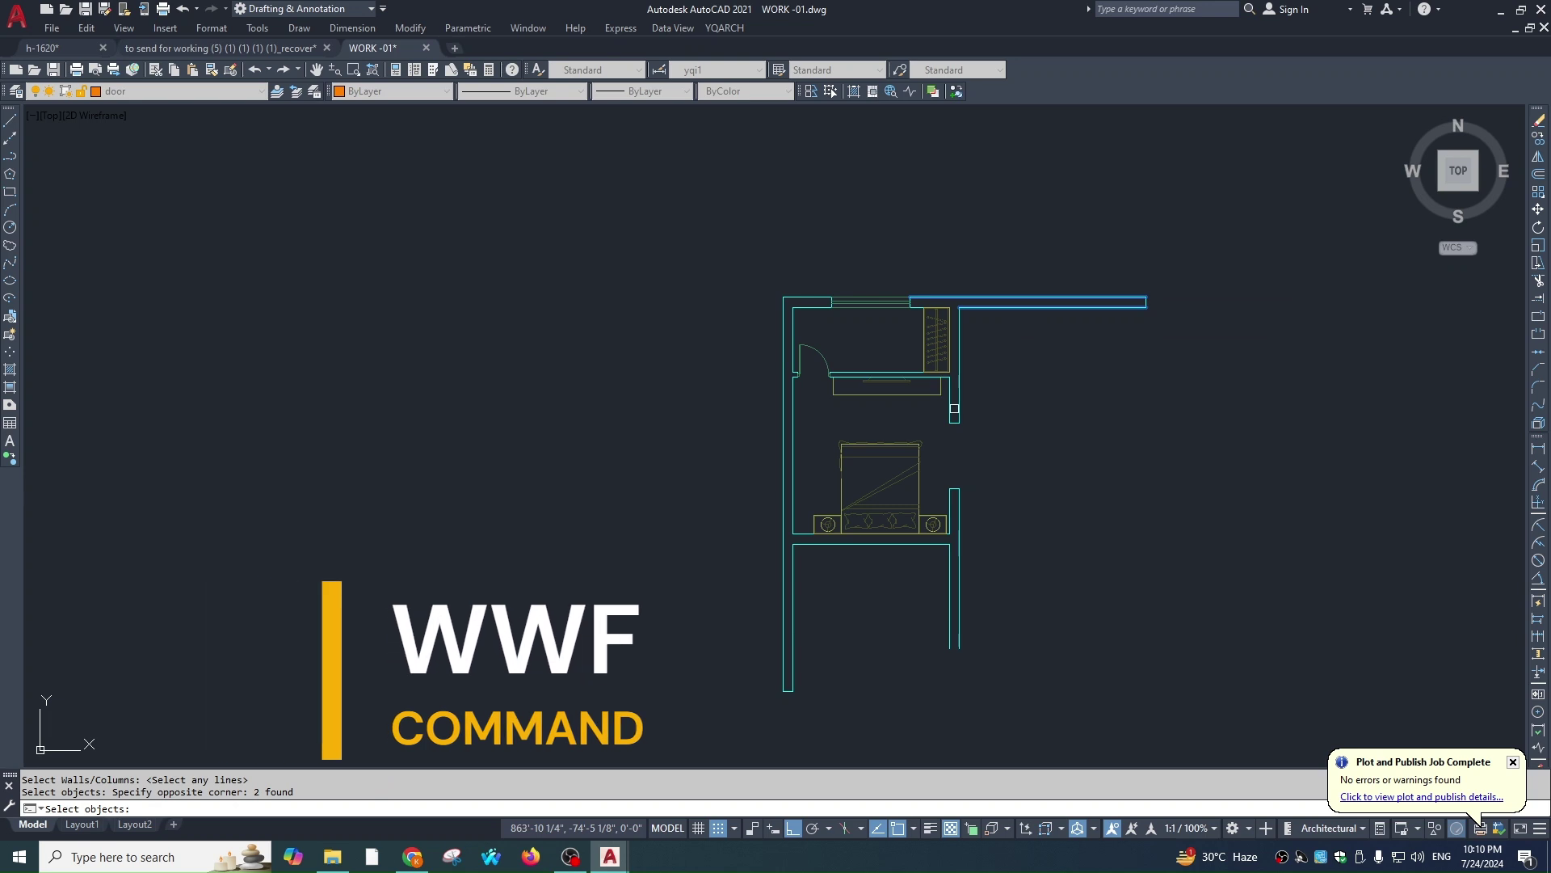
{"action": "scroll", "coordinate": [956, 411], "scroll_direction": "up", "scroll_amount": 2}
{"action": "left_click", "coordinate": [997, 413]}
{"action": "left_click", "coordinate": [929, 469]}
{"action": "left_click", "coordinate": [787, 343]}
{"action": "left_click", "coordinate": [778, 365]}
{"action": "left_click", "coordinate": [715, 249]}
{"action": "left_click", "coordinate": [656, 219]}
{"action": "key", "text": "Return"}
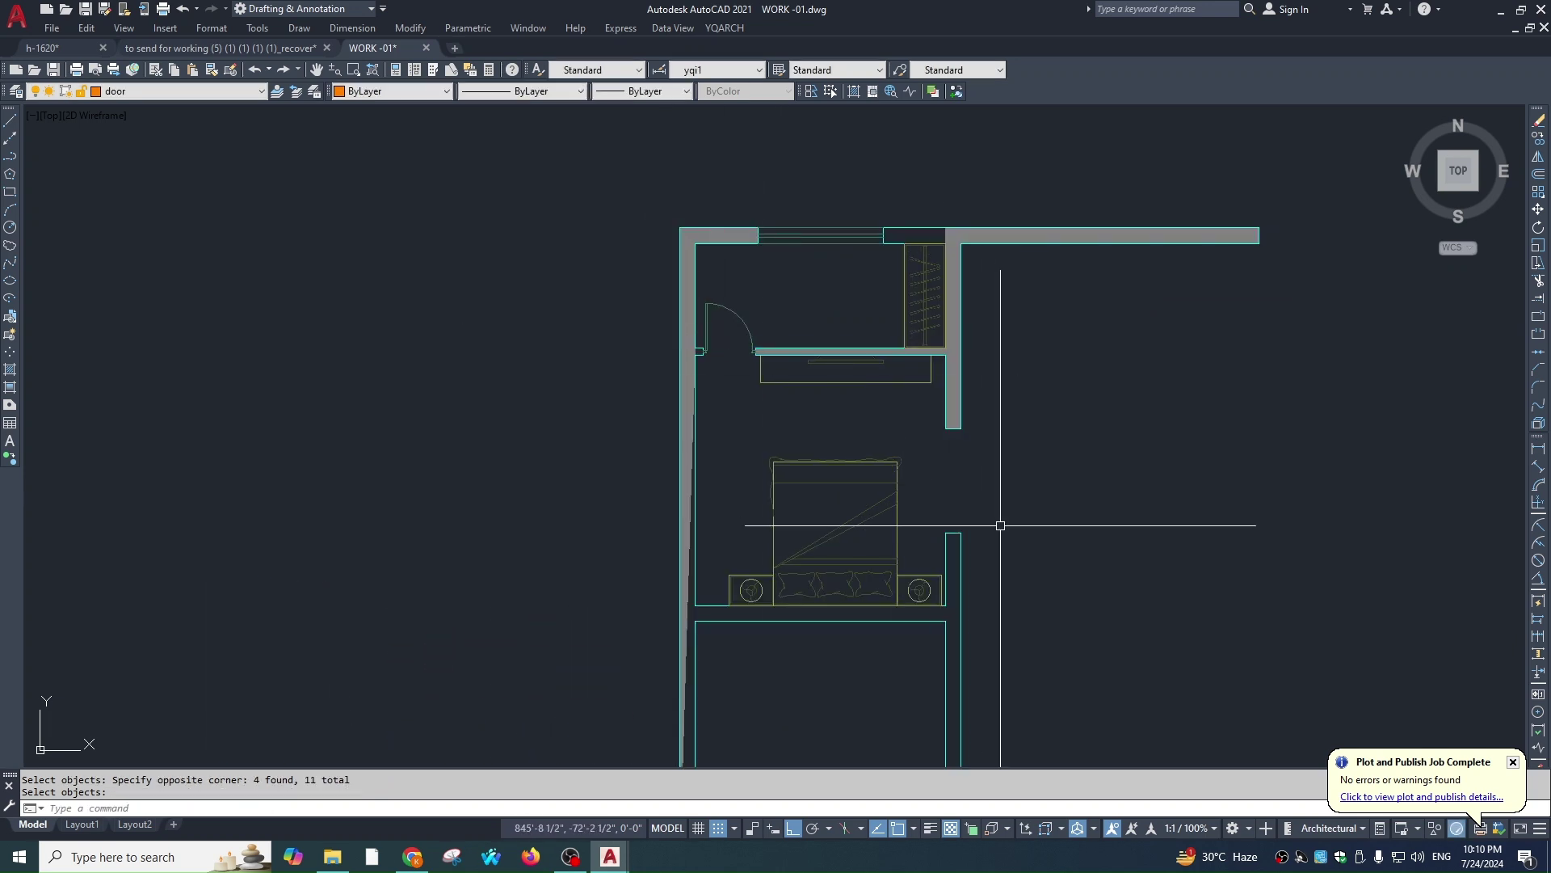
Fill the right wall below the opening and the horizontal wall behind the bed with solid hatch
{"action": "middle_click_drag", "start_coordinate": [1023, 556], "coordinate": [1010, 511]}
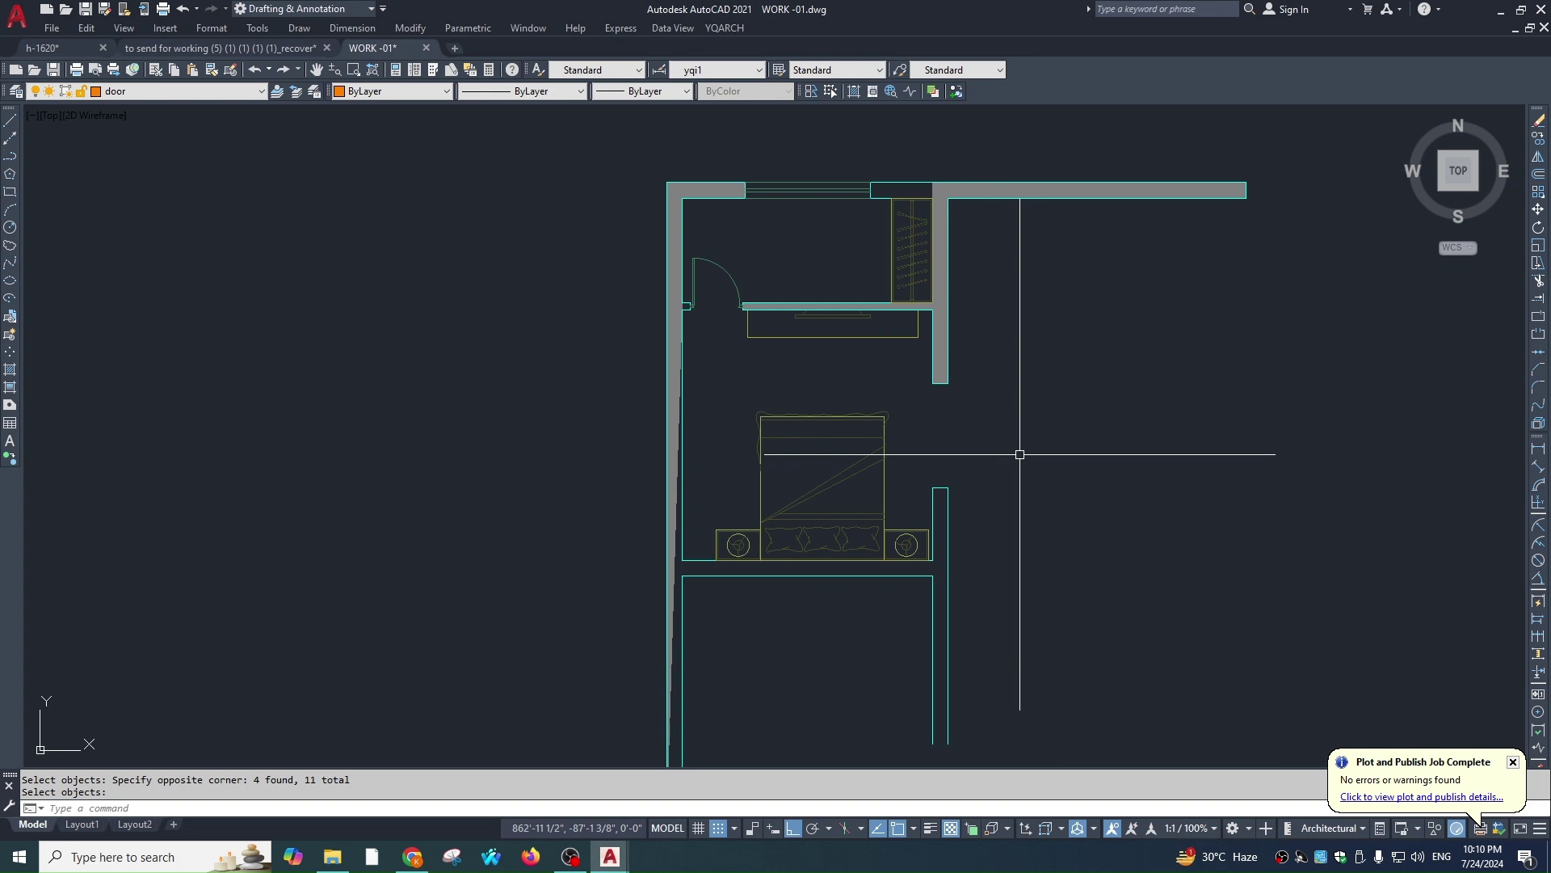
{"action": "middle_click_drag", "start_coordinate": [1033, 540], "coordinate": [1028, 509]}
{"action": "key", "text": "space"}
{"action": "left_click", "coordinate": [973, 434]}
{"action": "left_click", "coordinate": [932, 458]}
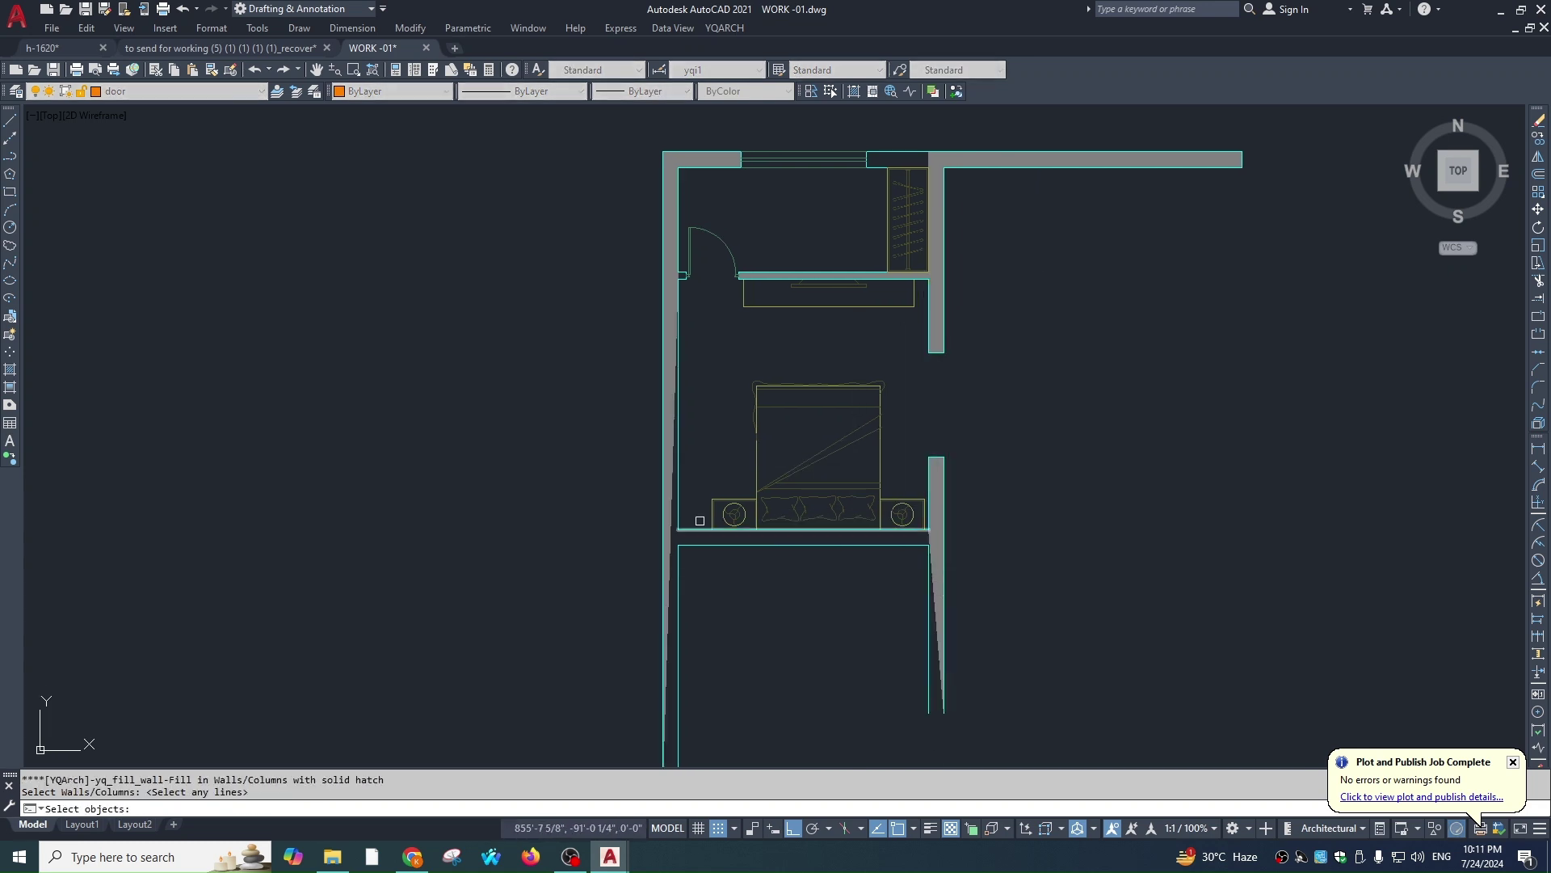
{"action": "key", "text": "space"}
{"action": "key", "text": "space"}
{"action": "left_click", "coordinate": [977, 666]}
{"action": "left_click", "coordinate": [899, 656]}
{"action": "key", "text": "space"}
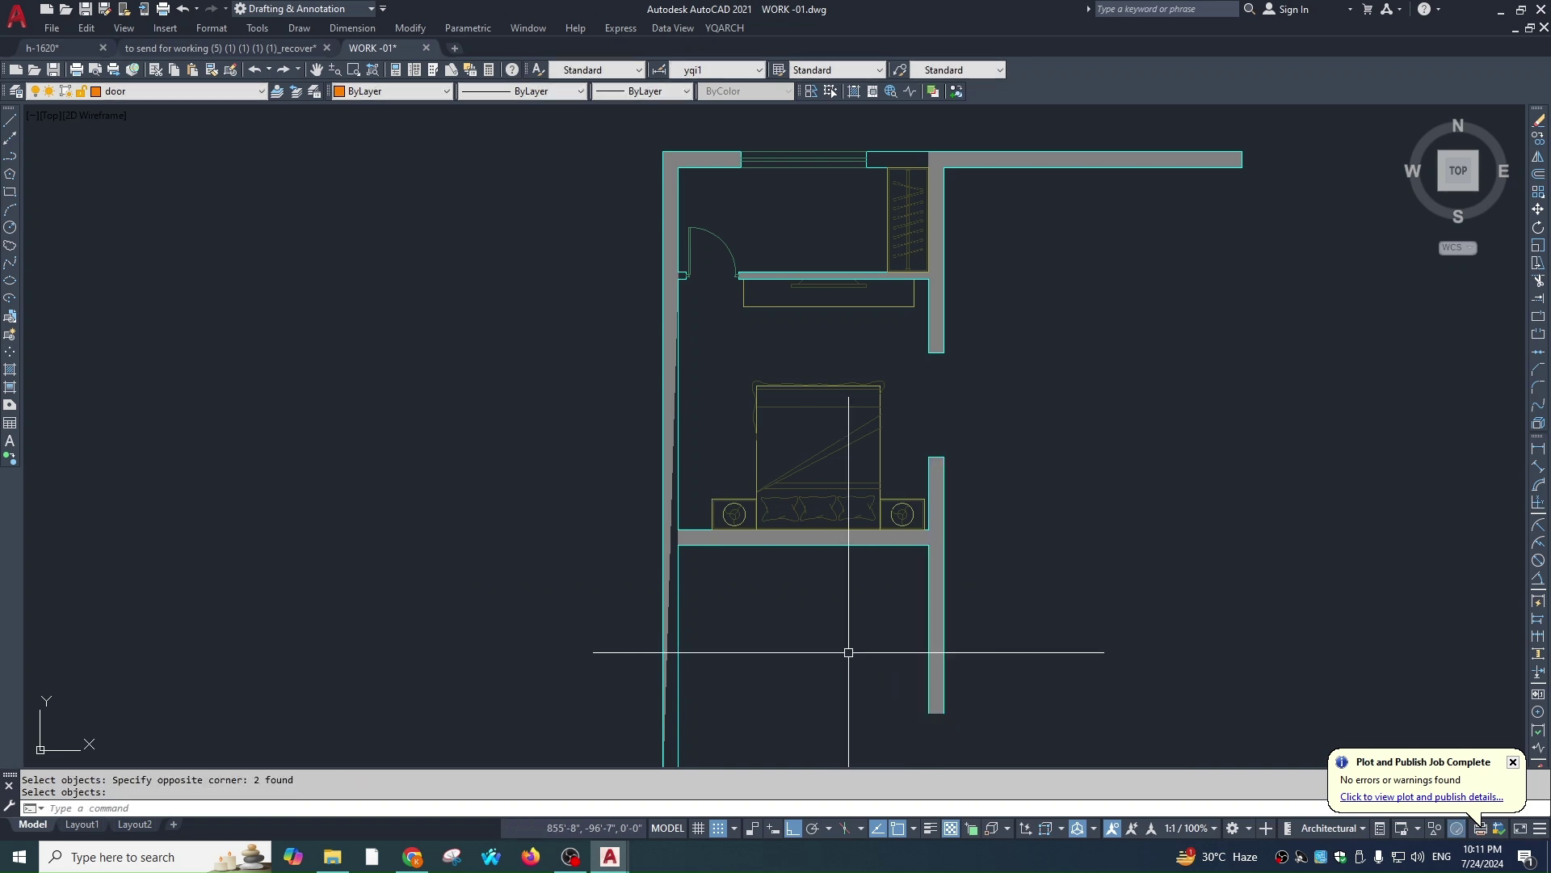
Fill the remaining part of the left outer wall beside the lower room with solid hatch
{"action": "key", "text": "space"}
{"action": "left_click", "coordinate": [696, 589]}
{"action": "left_click", "coordinate": [627, 617]}
{"action": "key", "text": "space"}
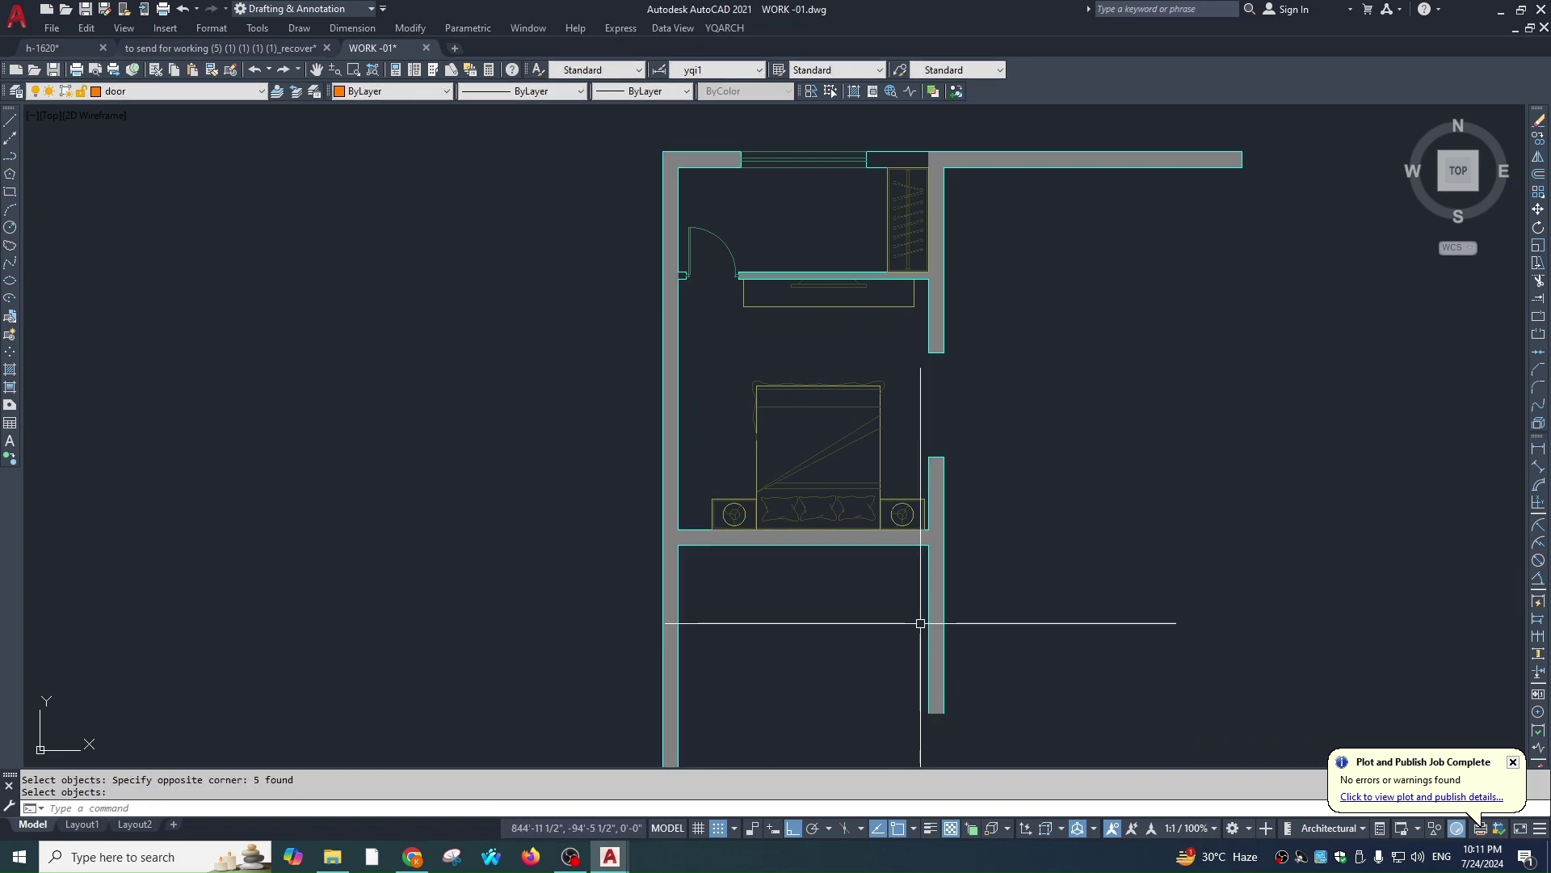